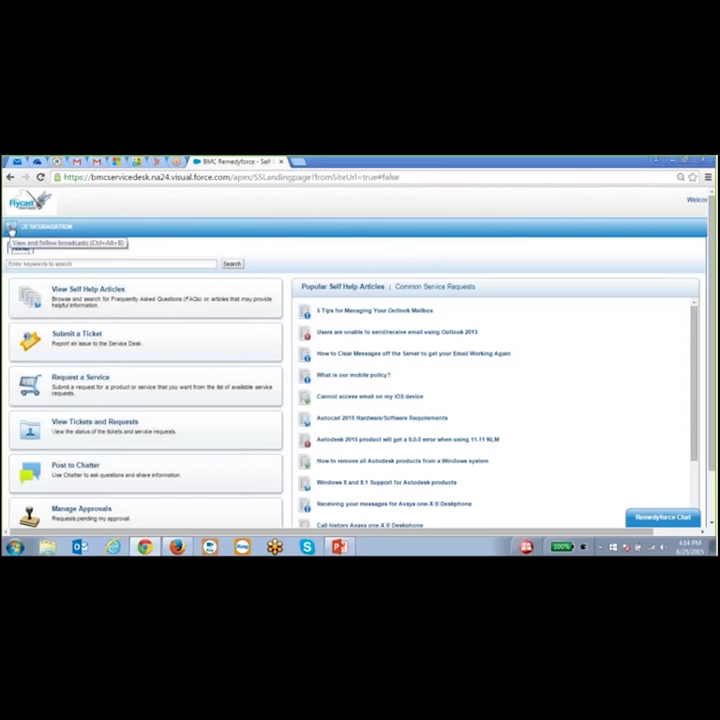
- Glance at the current broadcasts, then search the Self Help Articles for 'email'
click(12, 230)
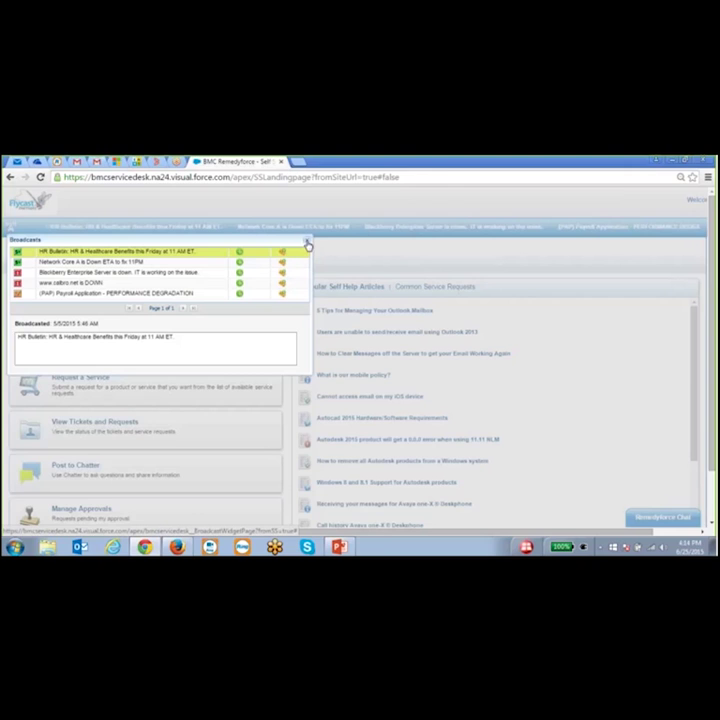
click(307, 242)
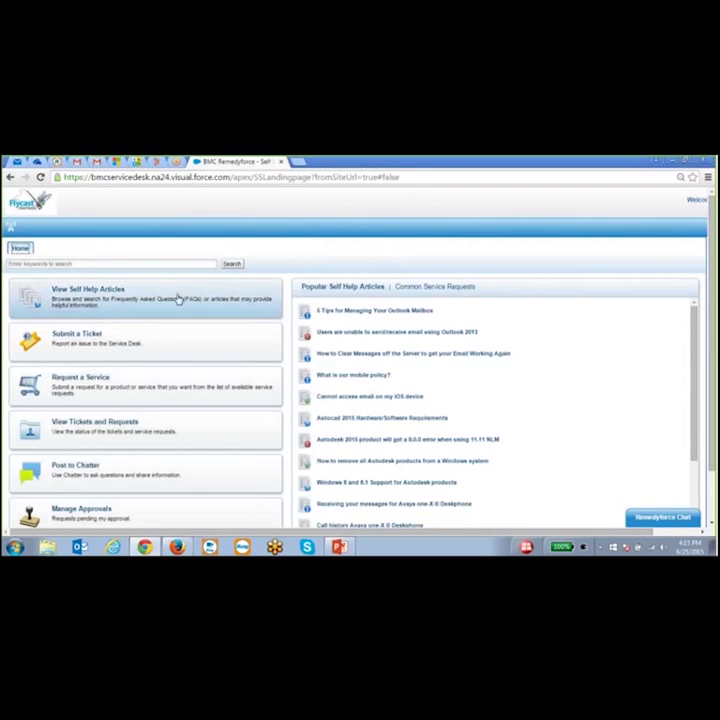
click(108, 301)
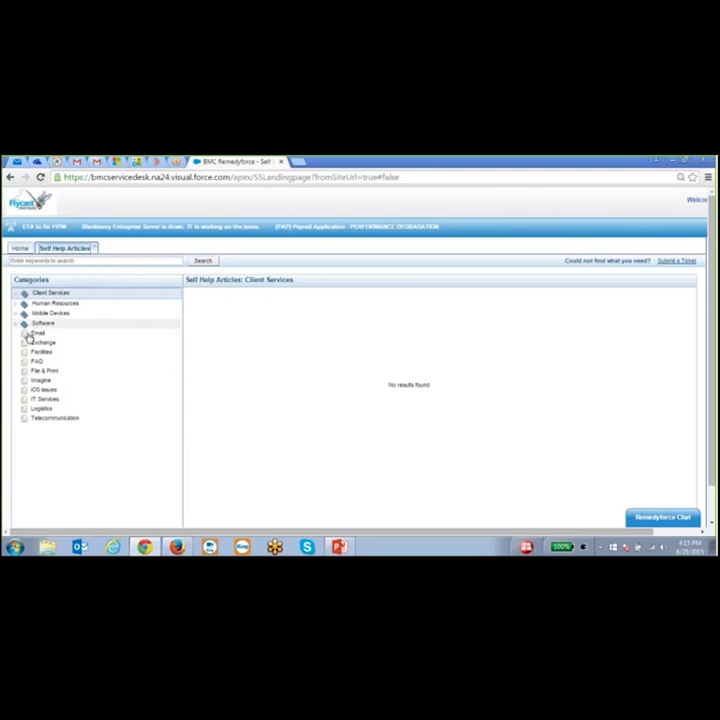
click(46, 260)
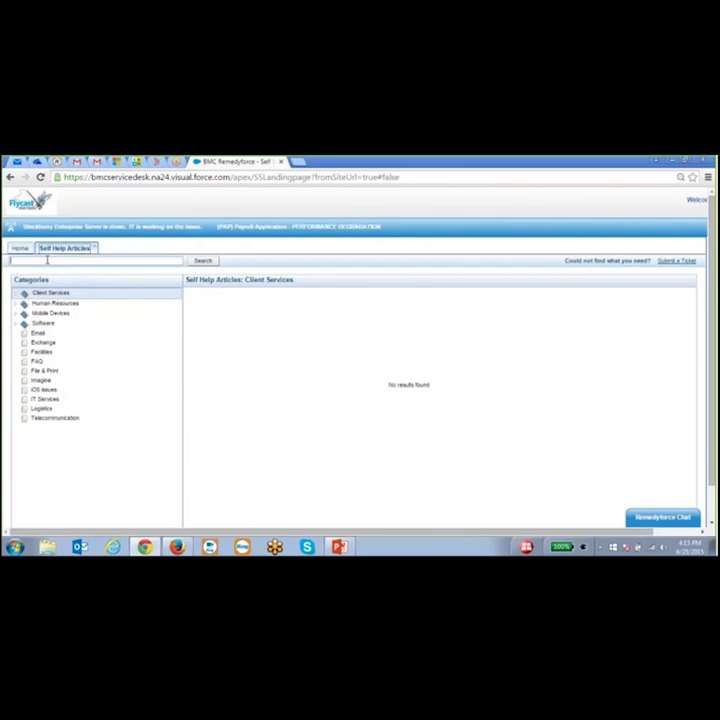
text(email)
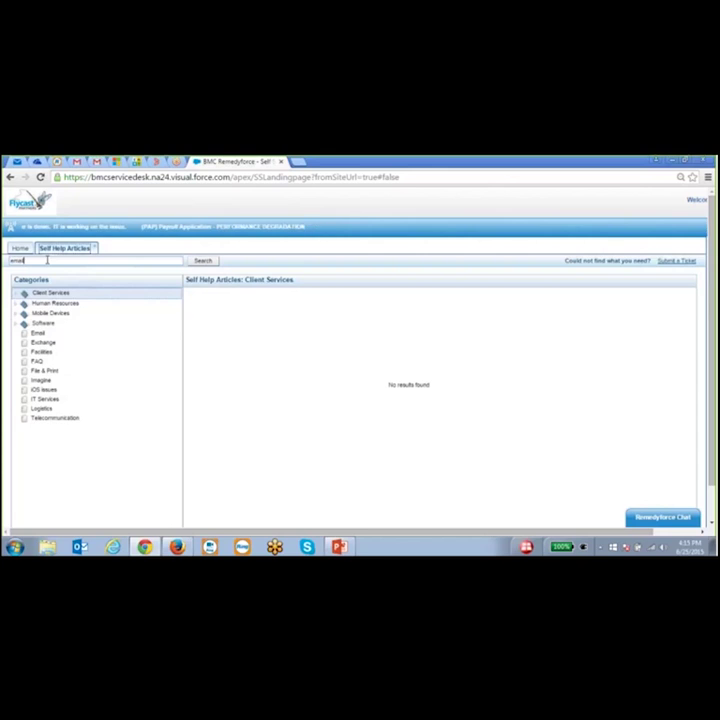
key(Return)
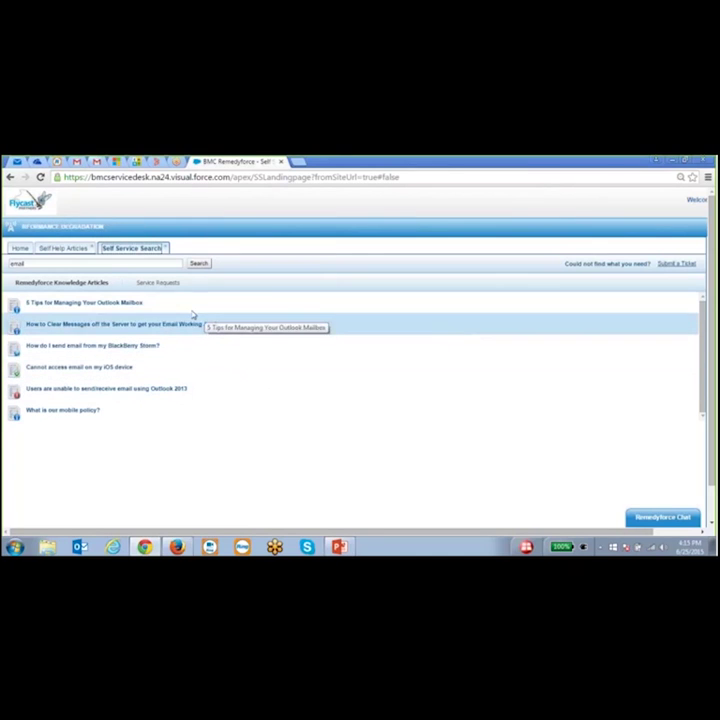
- Read the KBA19 Outlook Mailbox tips article and check its rating options without rating it
click(76, 303)
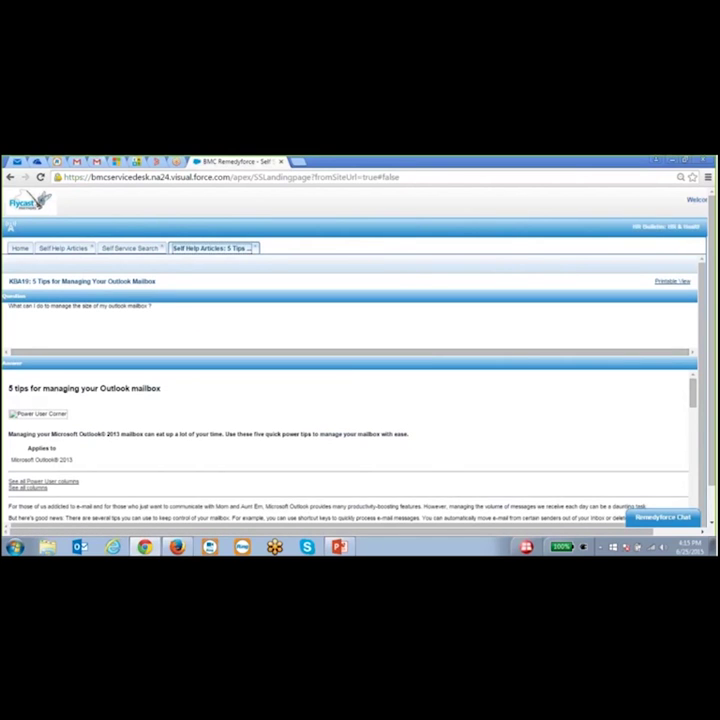
scroll(252, 399, down, 1)
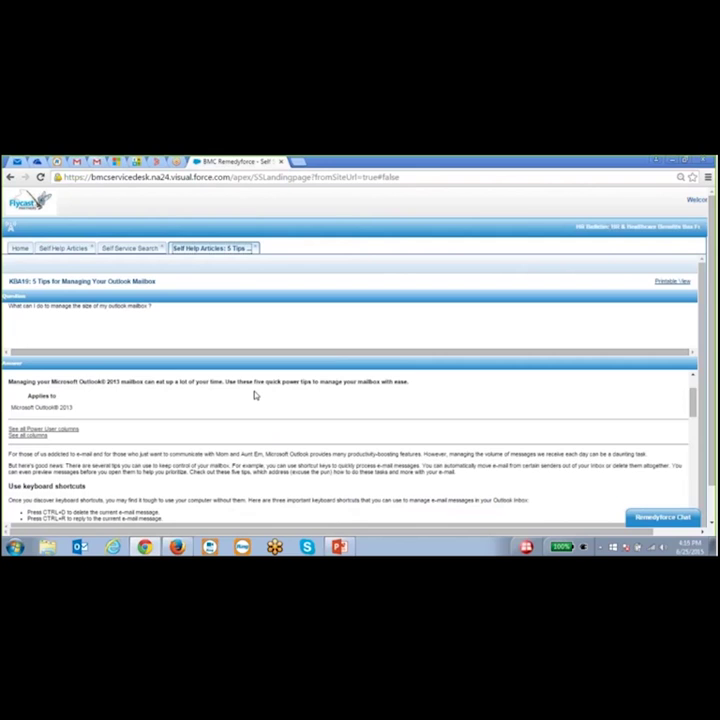
scroll(254, 395, up, 1)
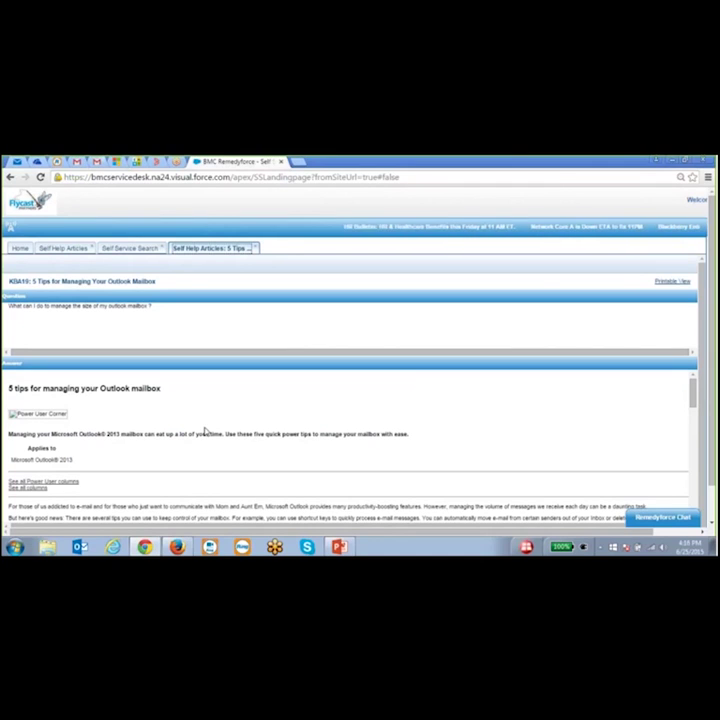
scroll(88, 482, down, 5)
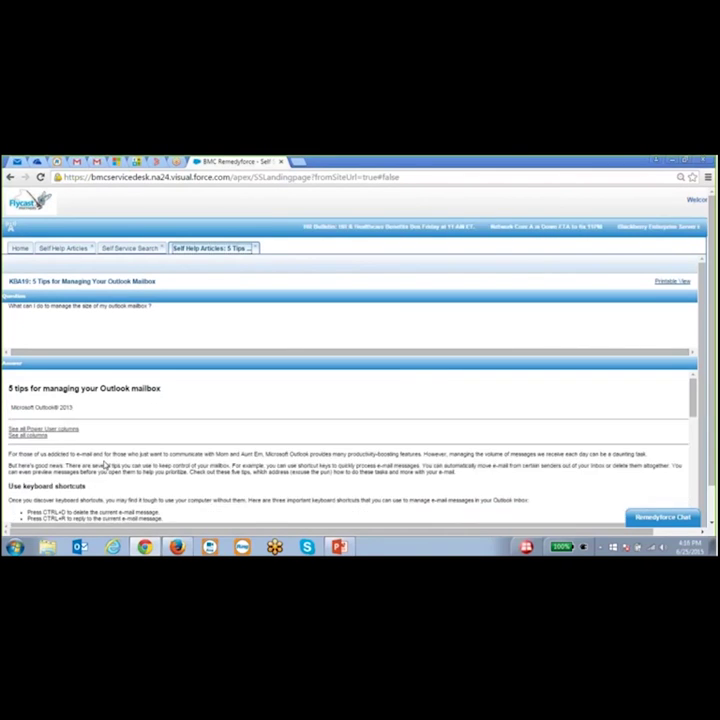
scroll(111, 450, down, 3)
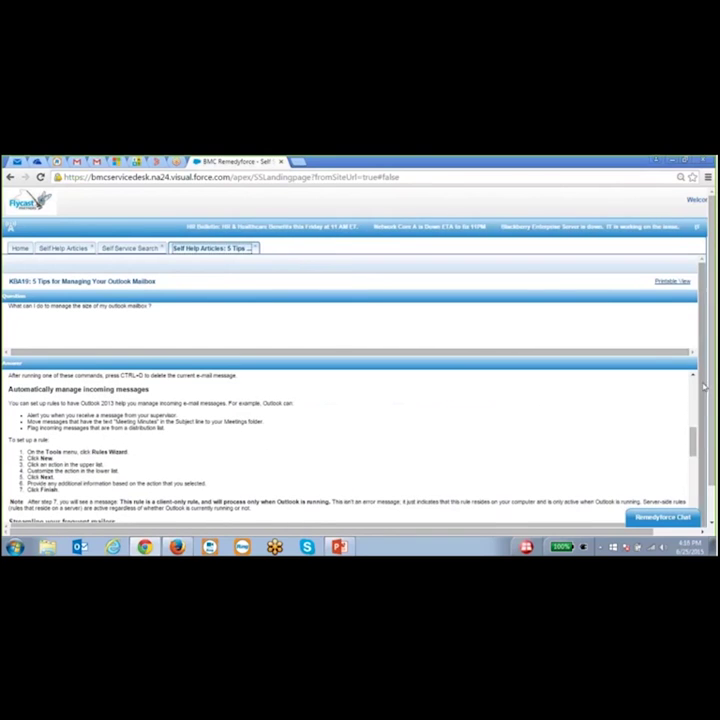
scroll(703, 390, down, 1)
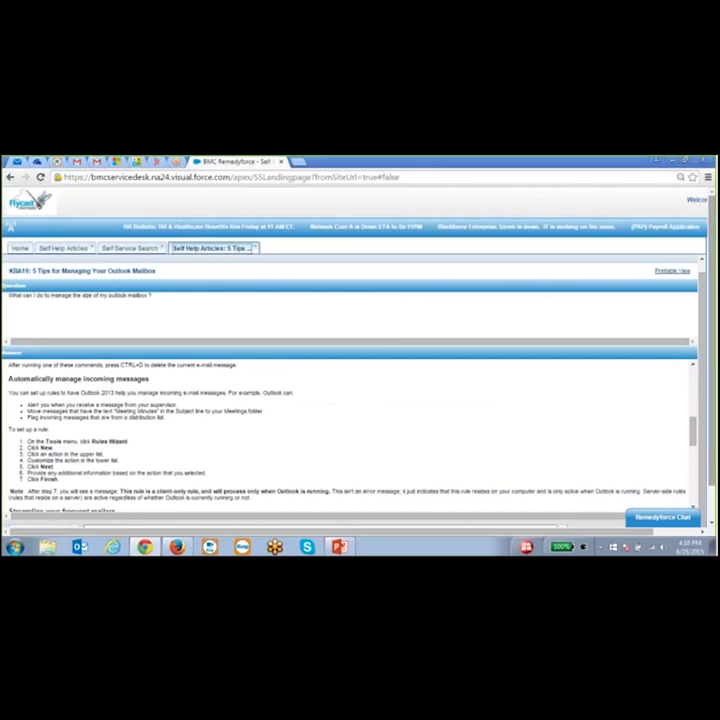
scroll(703, 400, down, 1)
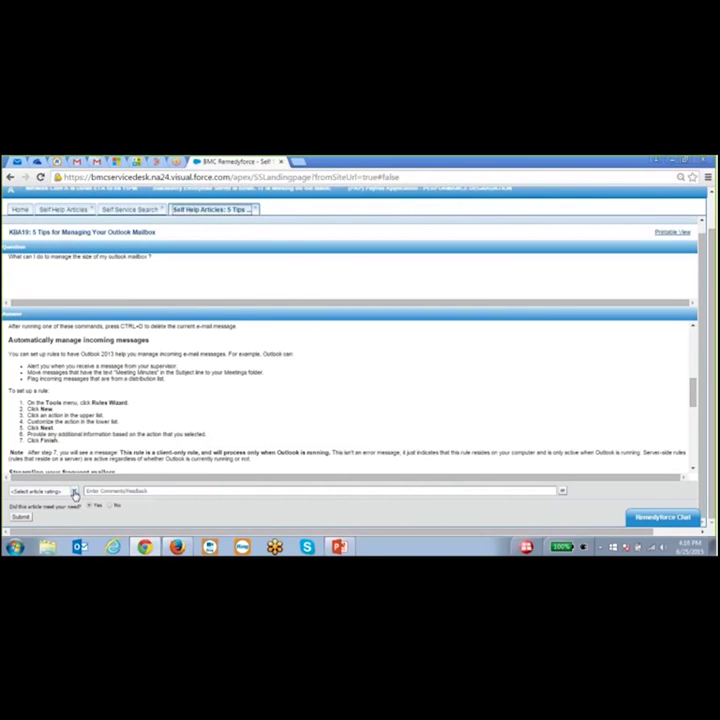
click(74, 493)
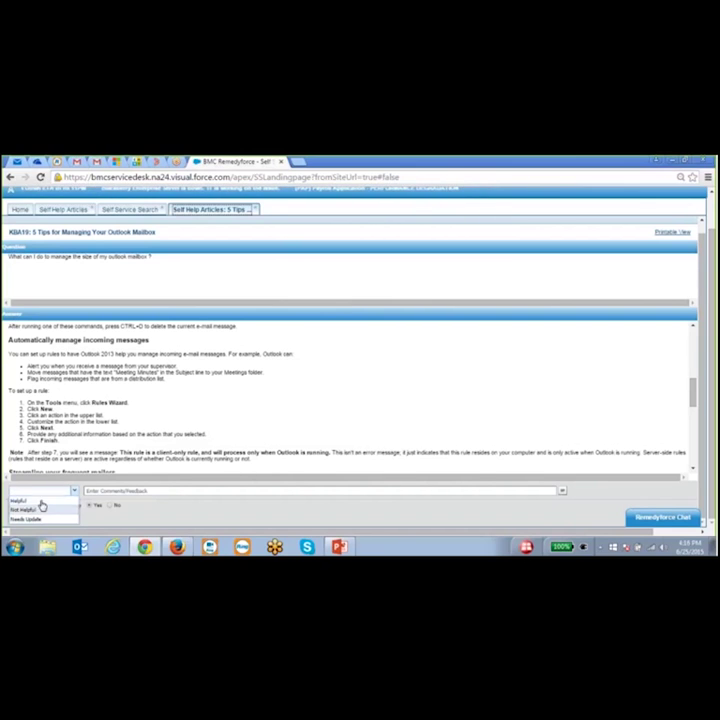
click(188, 505)
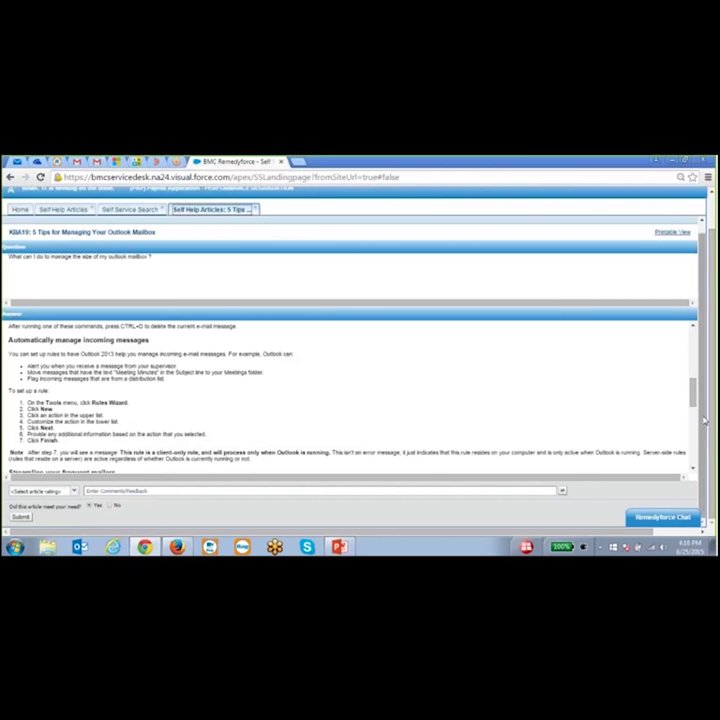
scroll(706, 410, up, 1)
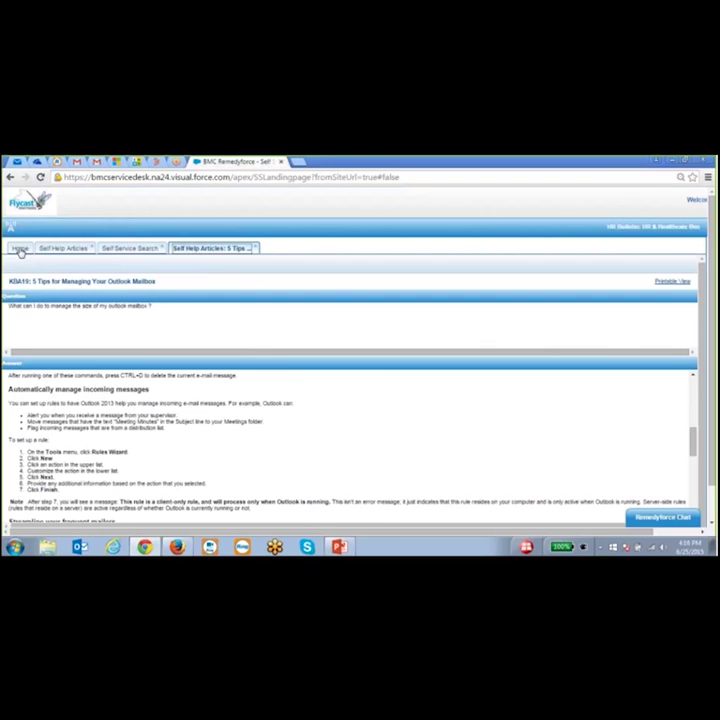
- Go back to the Home page and start a new ticket with Submit a Ticket
click(19, 249)
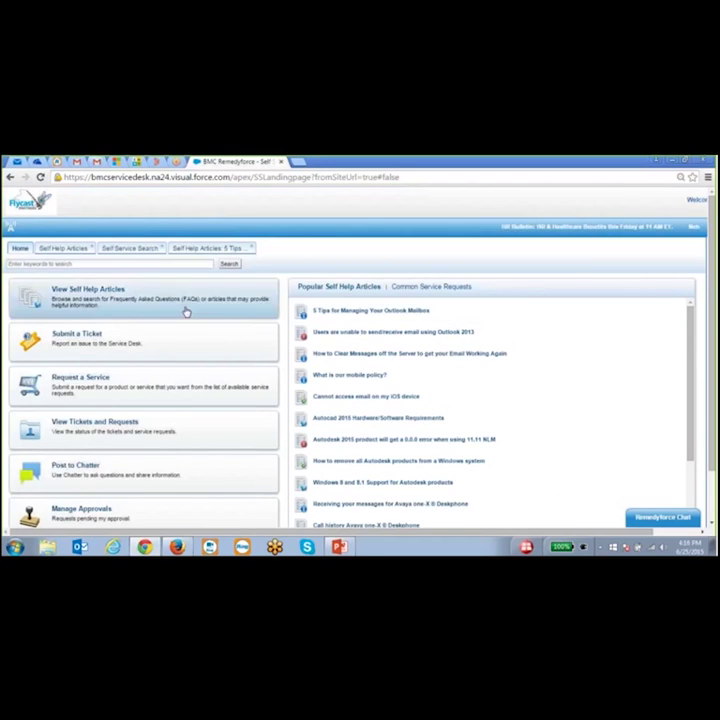
click(97, 343)
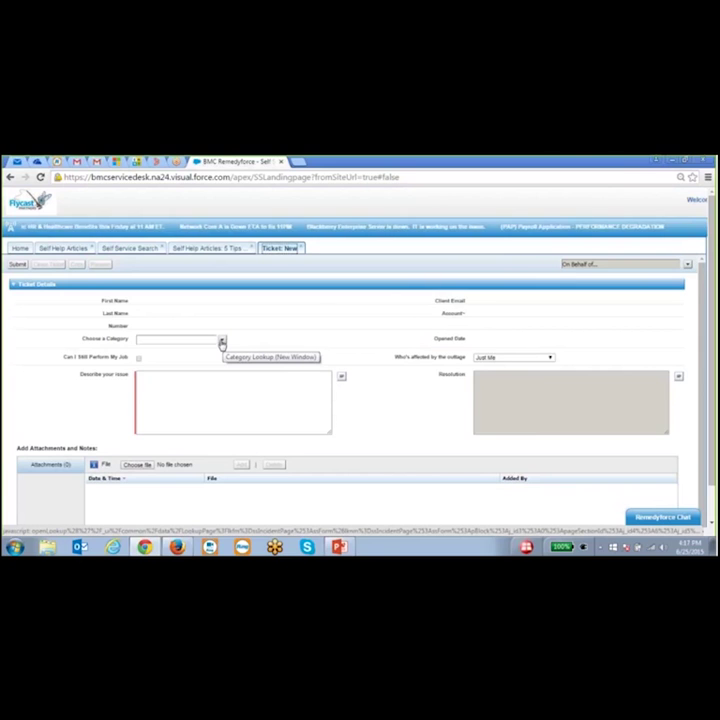
- Set the ticket category to Email and describe the issue as 'email is not working'
click(222, 342)
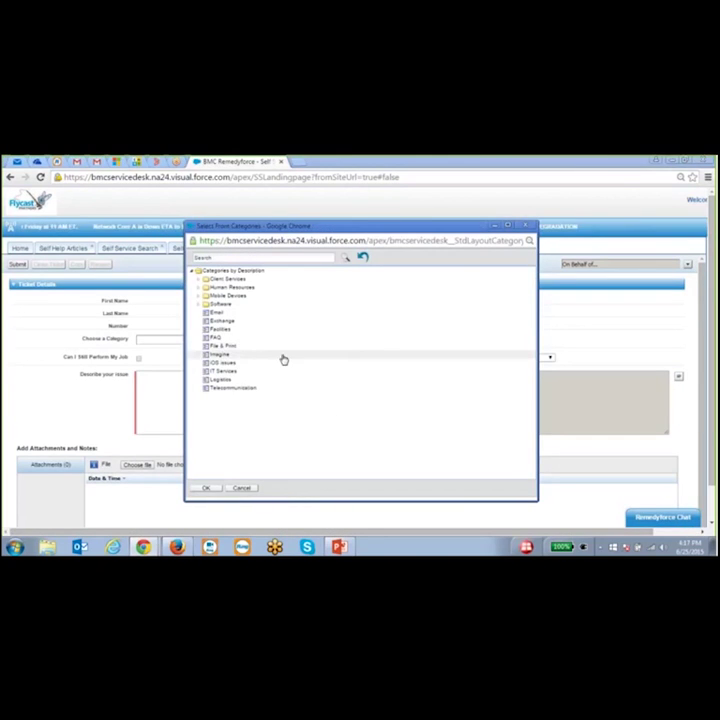
click(217, 313)
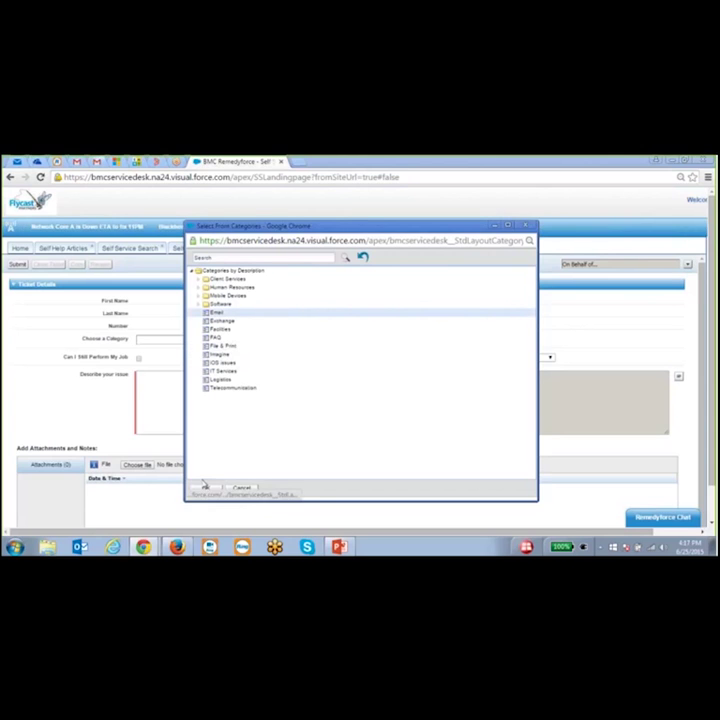
click(205, 489)
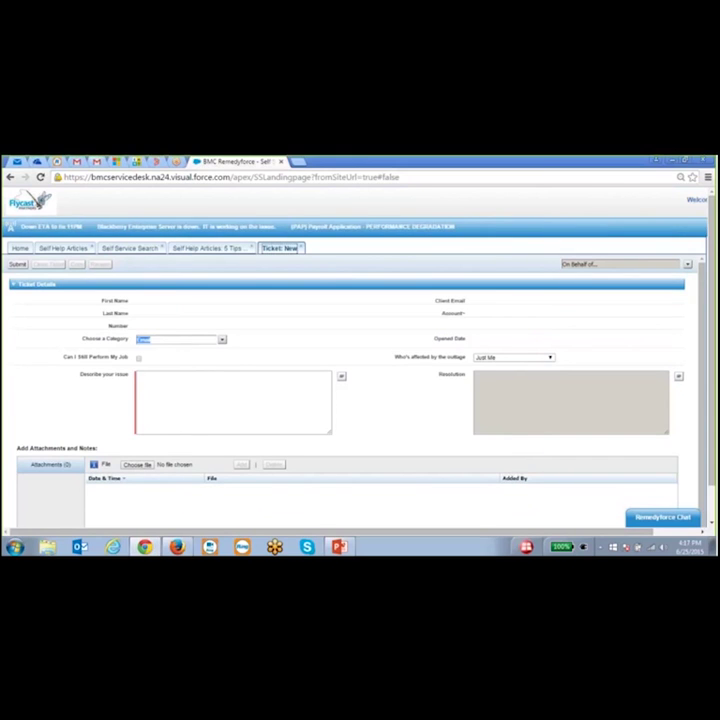
click(208, 387)
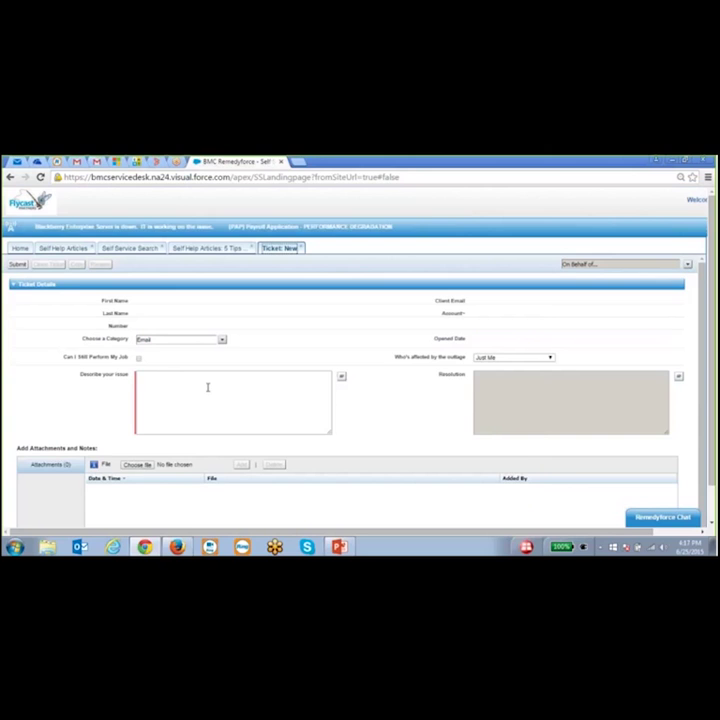
text(email is)
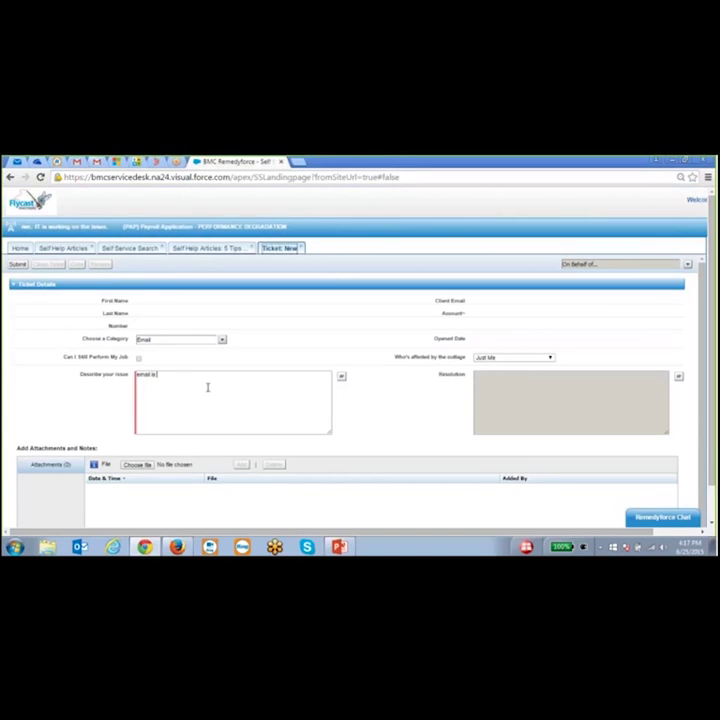
text( not working)
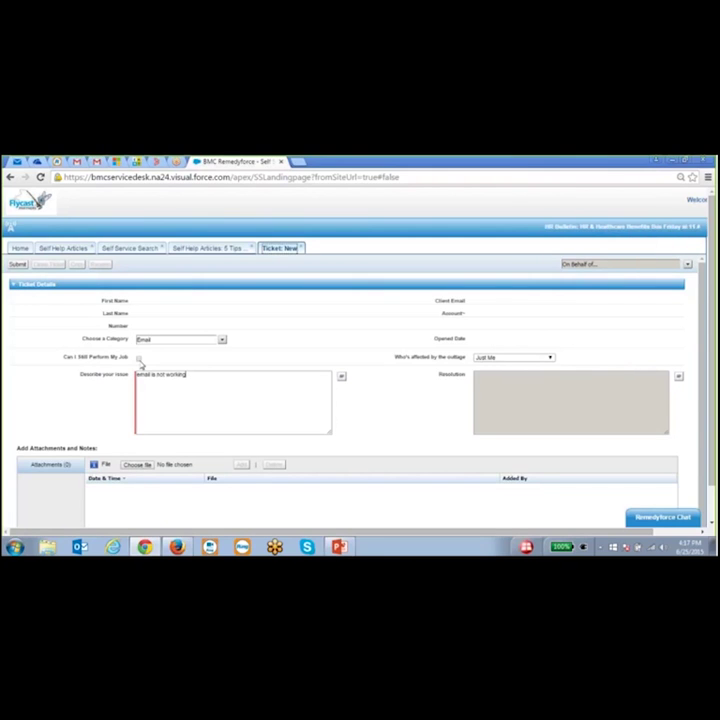
- Keep the affected scope as Just Me and submit the ticket
click(548, 358)
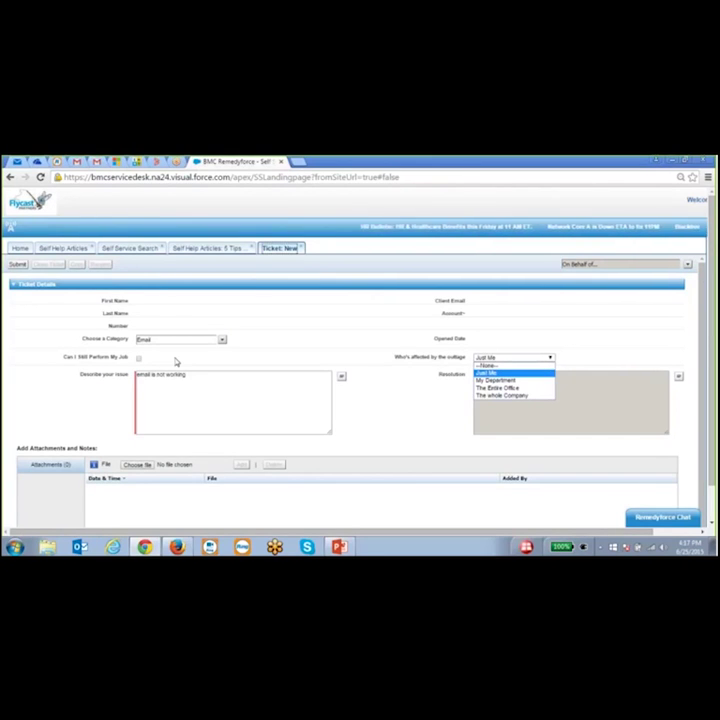
mouse_move(144, 364)
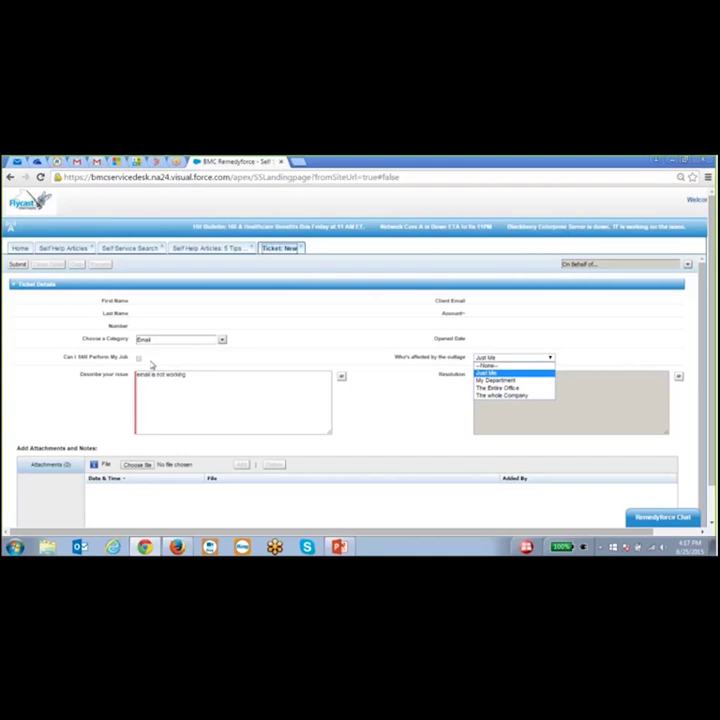
click(577, 357)
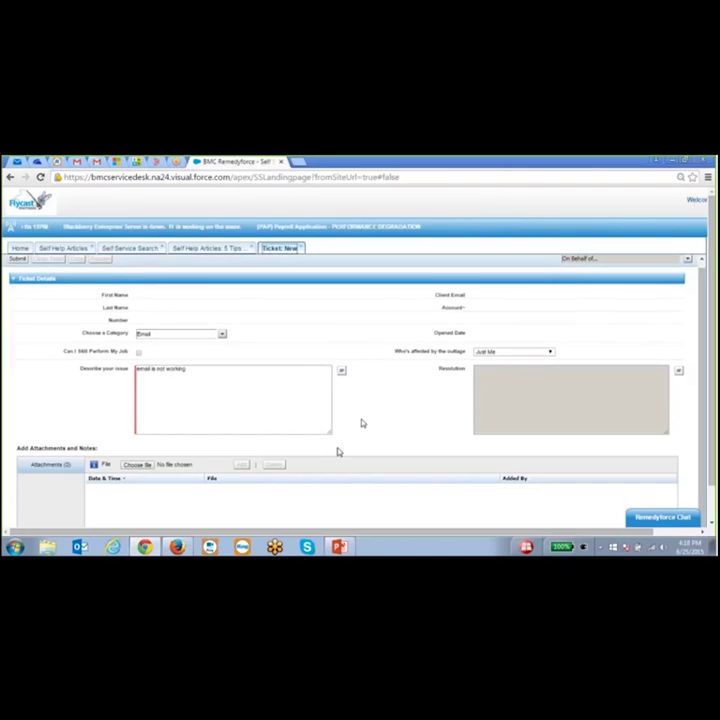
scroll(360, 423, down, 2)
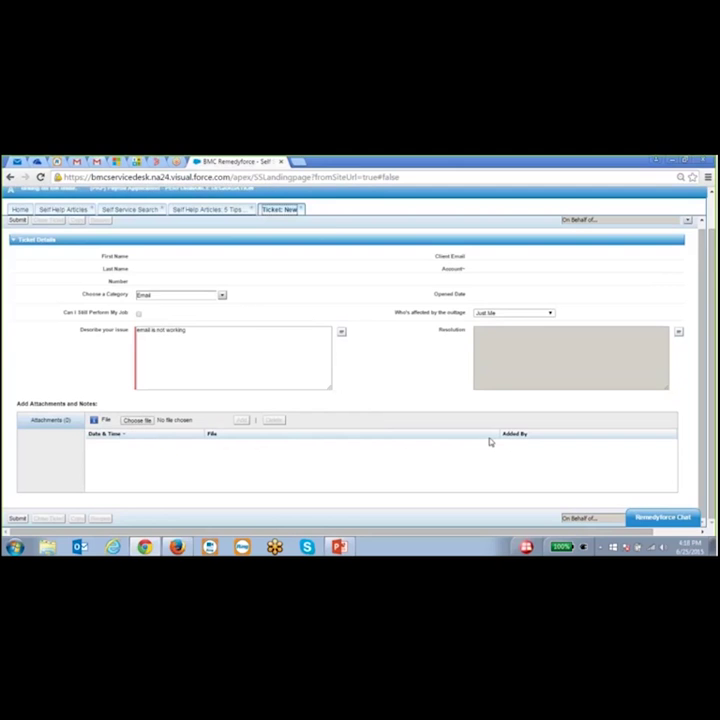
scroll(355, 480, up, 1)
scroll(350, 477, down, 1)
click(17, 519)
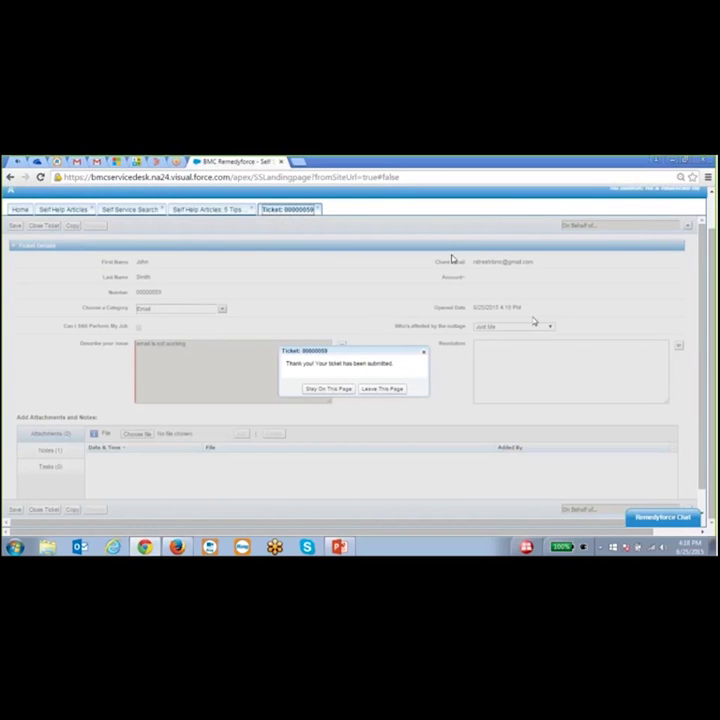
- Return home and open the 'I need a new company mobile device' request under Mobile Devices
click(373, 392)
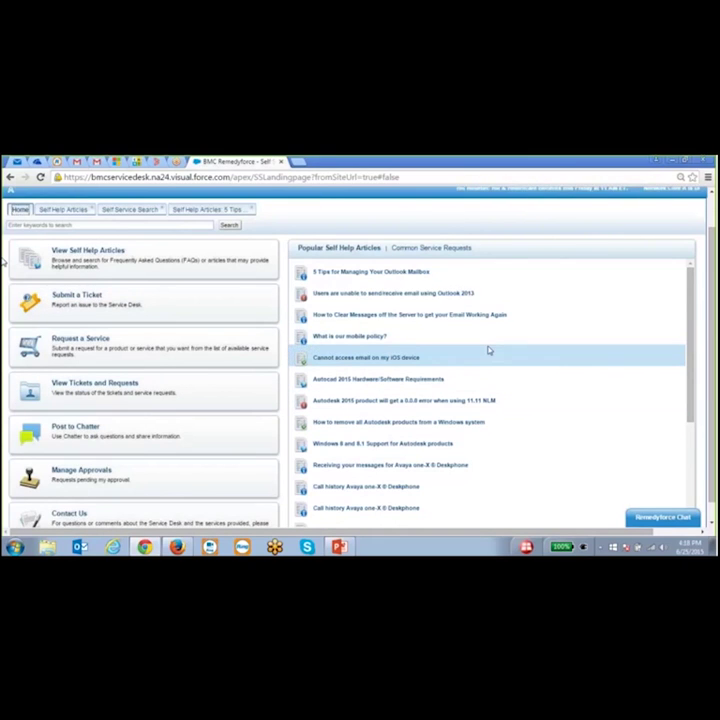
click(86, 348)
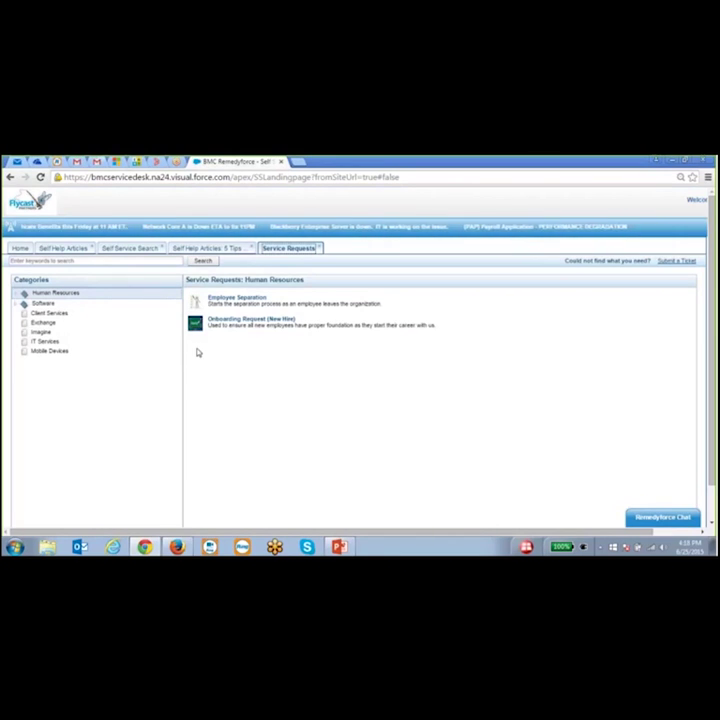
click(47, 352)
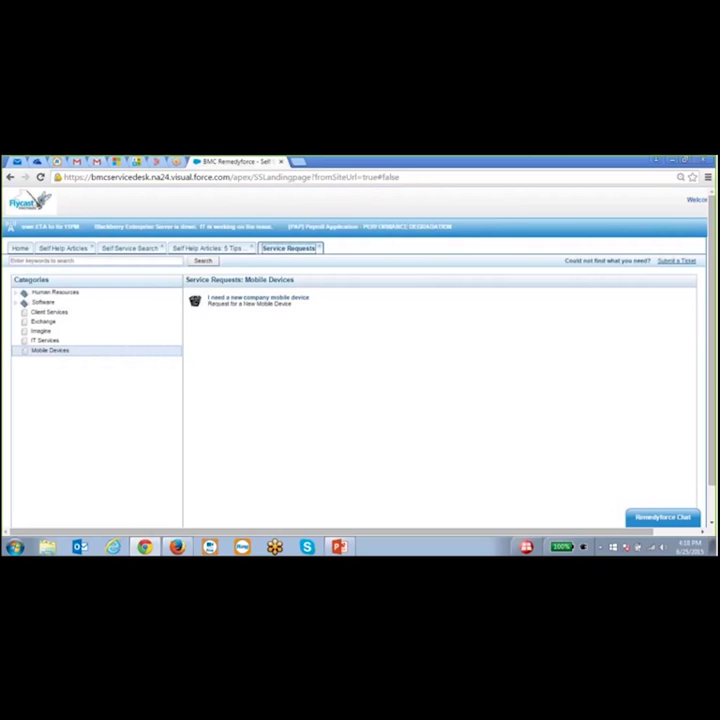
click(258, 303)
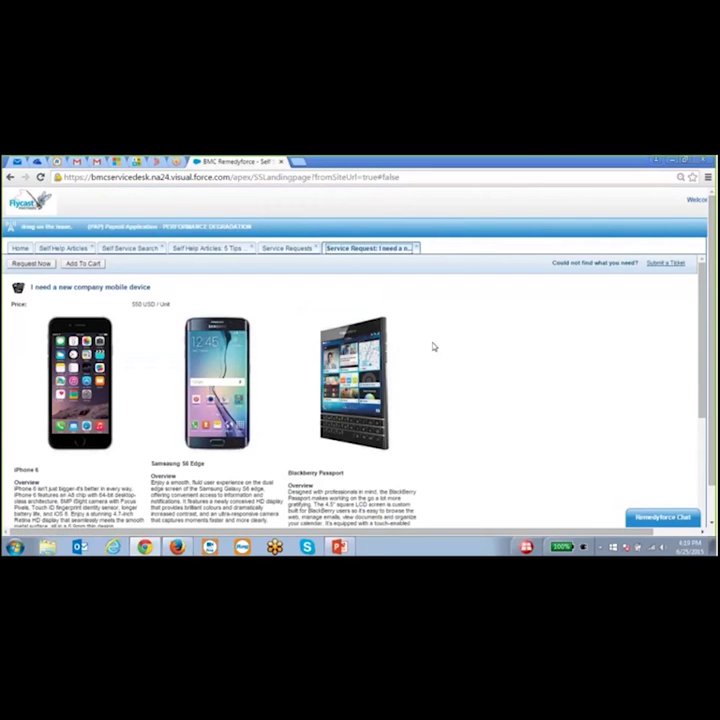
- Start the device request and set the Date Required to June 27, 2015
scroll(426, 335, down, 1)
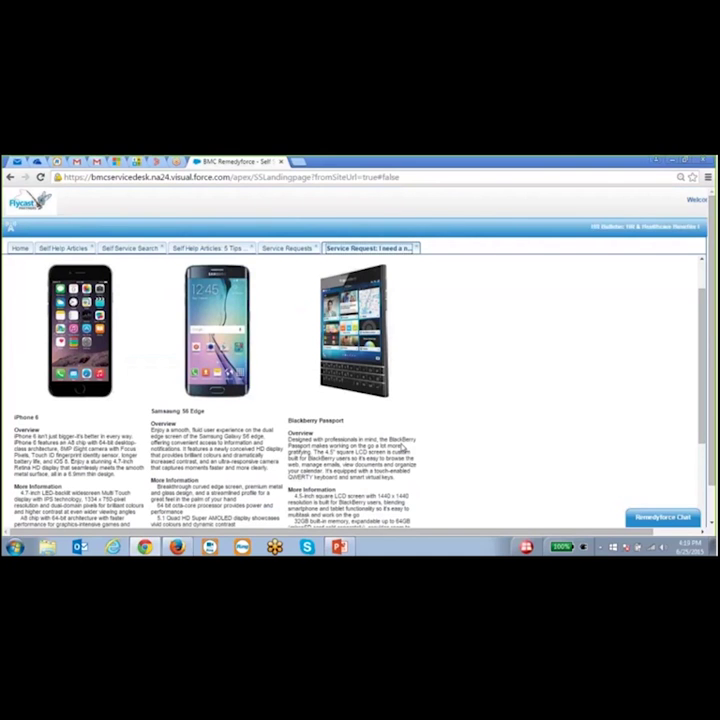
scroll(413, 410, up, 1)
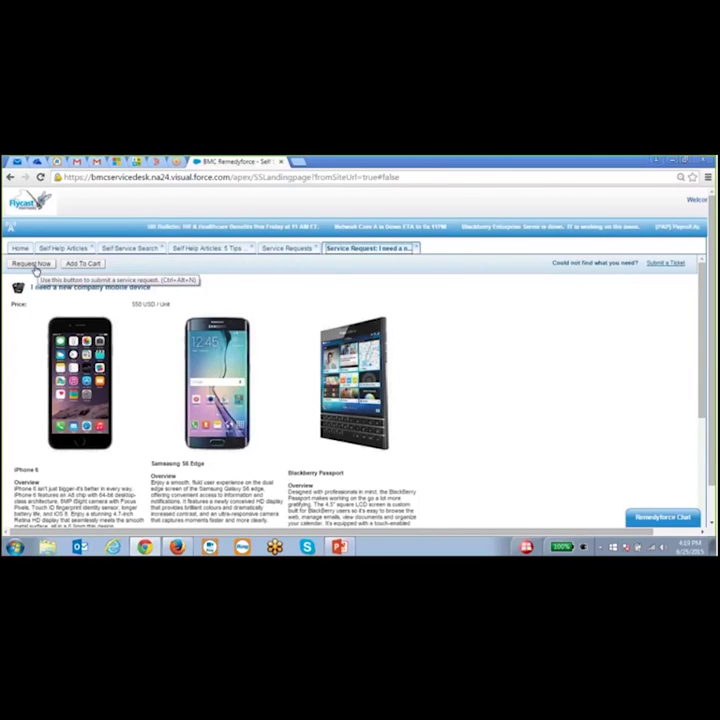
click(33, 264)
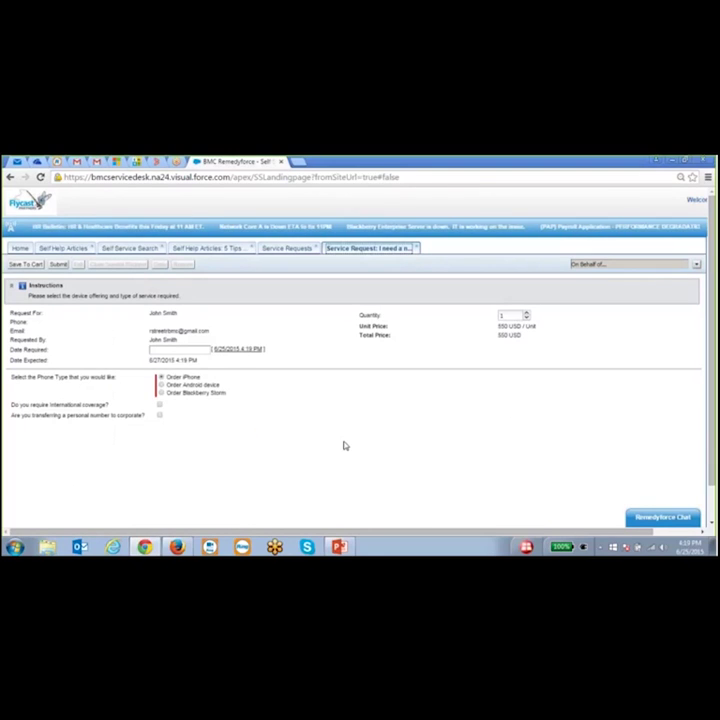
click(155, 349)
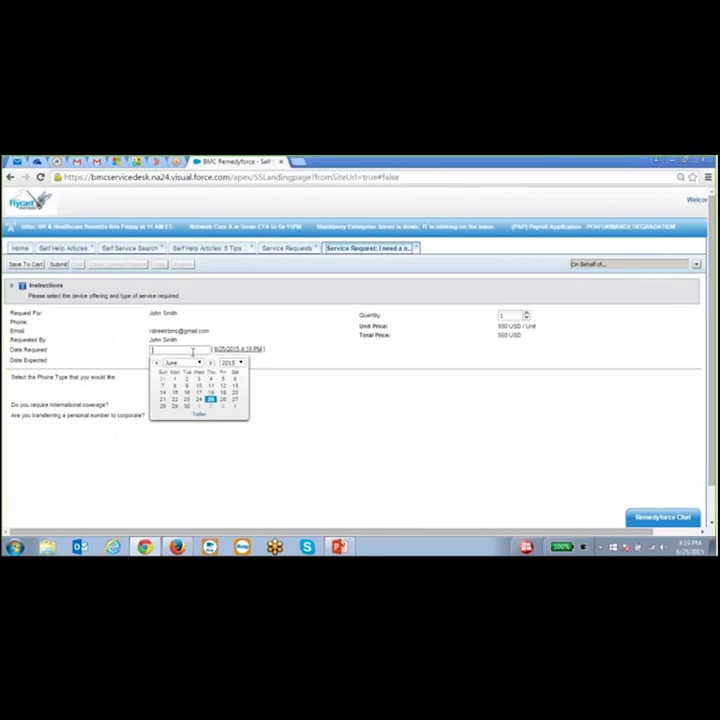
click(230, 400)
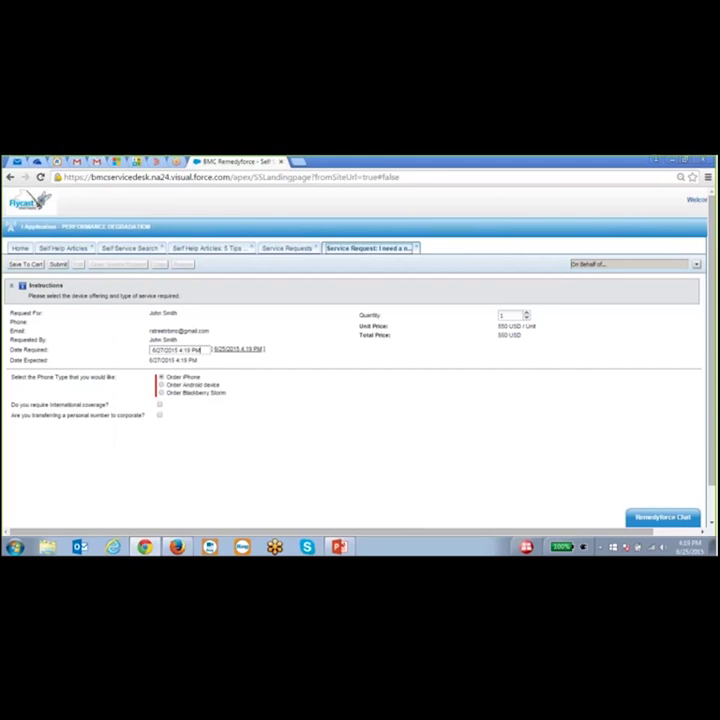
- Mark a personal number transfer, enter the current phone number, and choose AT&T as provider
click(160, 415)
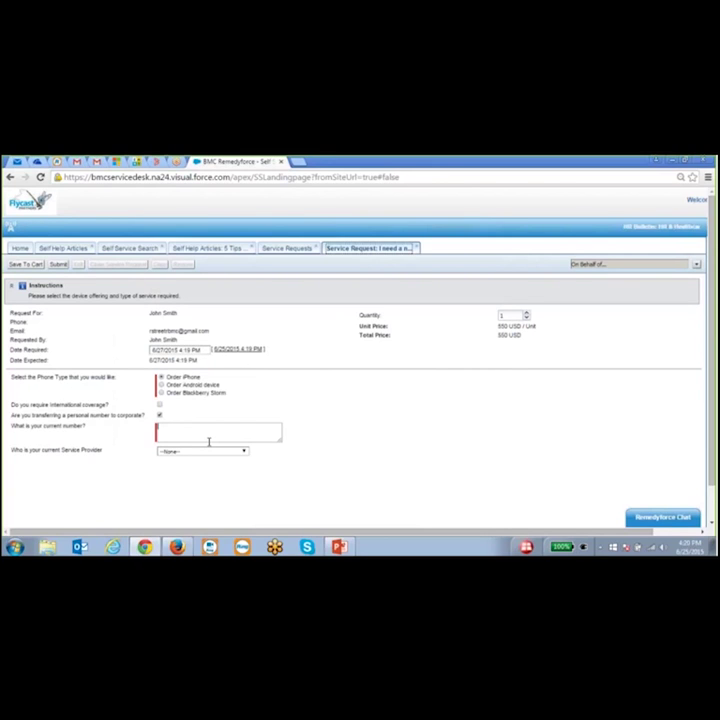
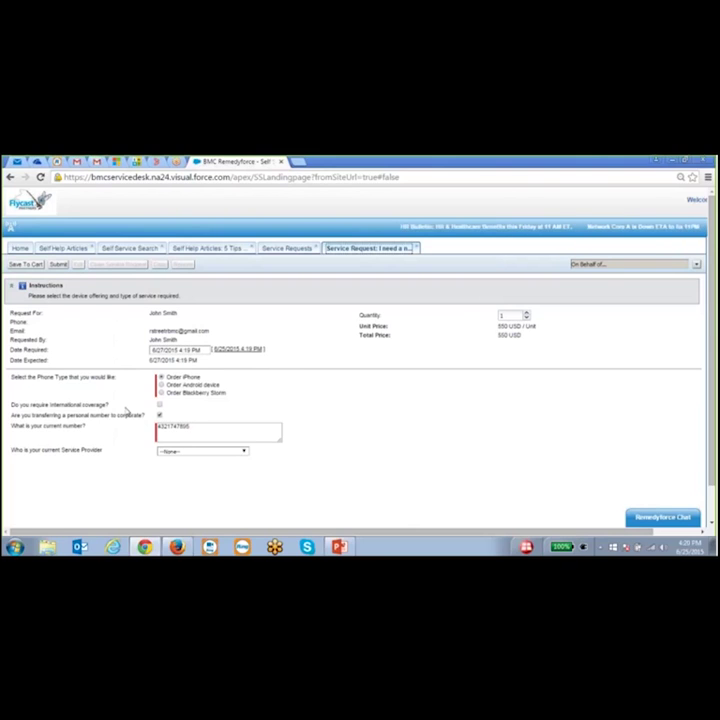
click(241, 455)
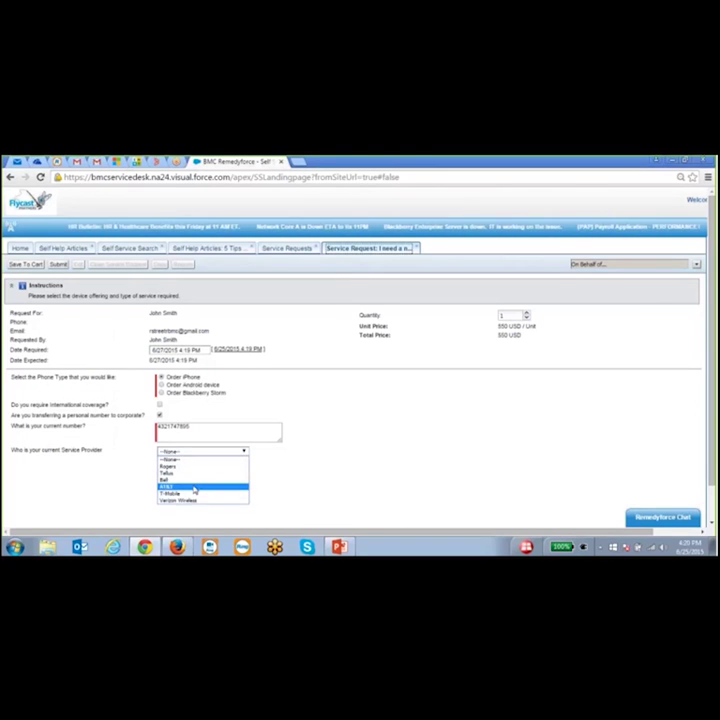
click(192, 487)
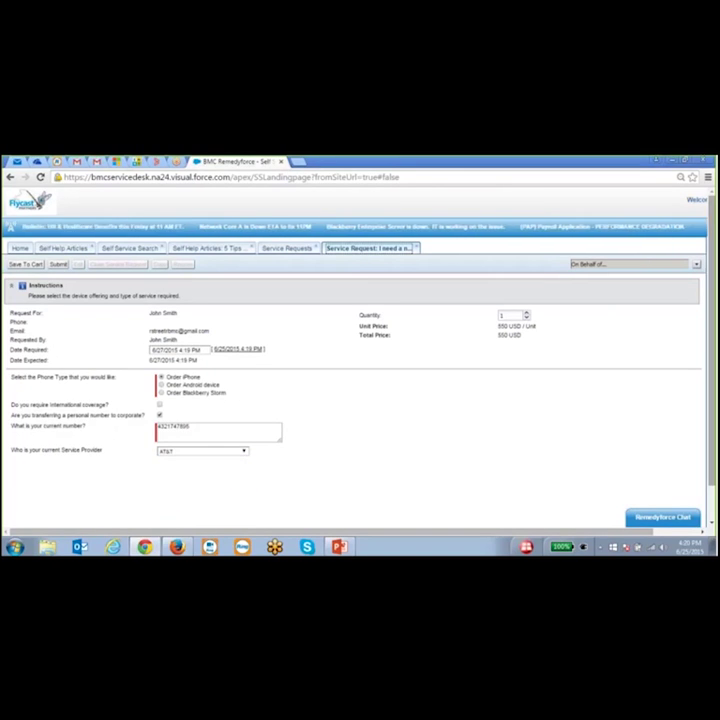
scroll(713, 354, down, 2)
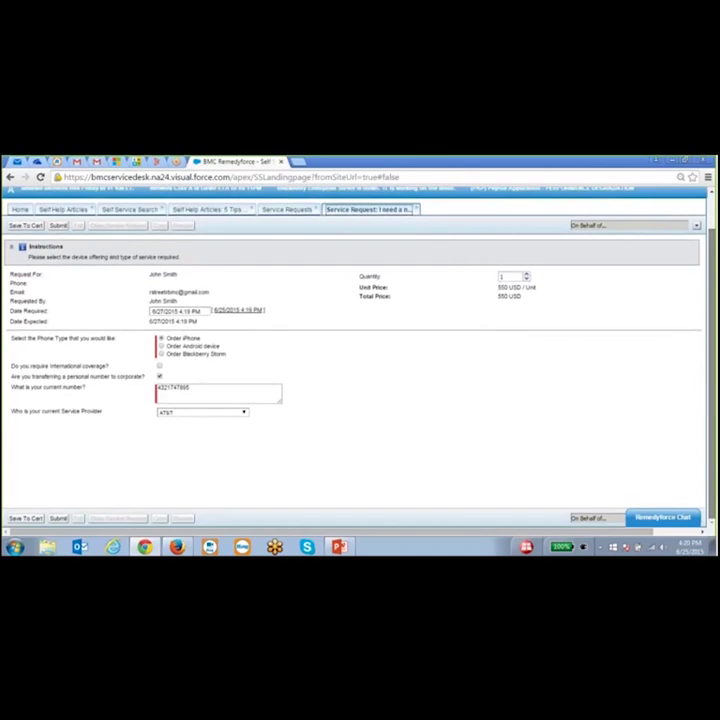
scroll(713, 354, up, 2)
- Submit the device request, stay on it to check its Incident Queue approval, then return Home
click(58, 264)
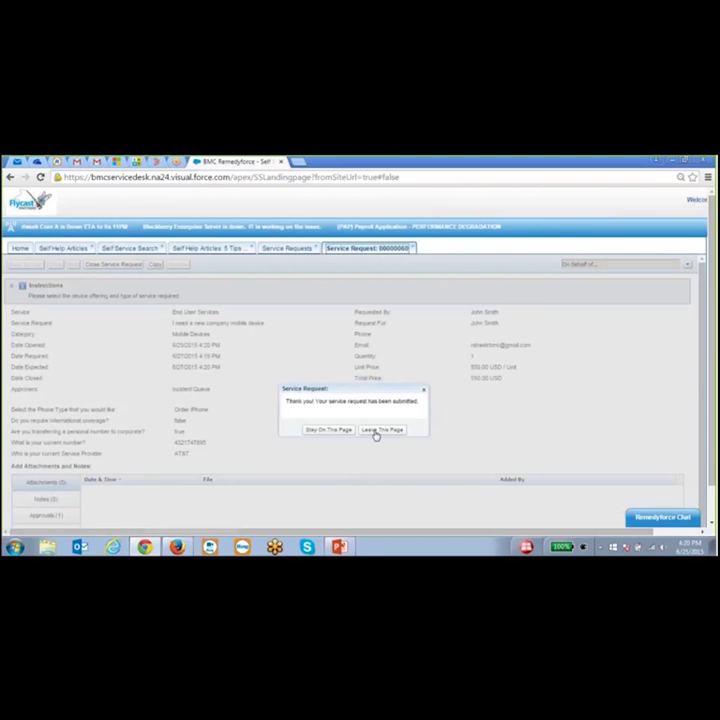
click(328, 431)
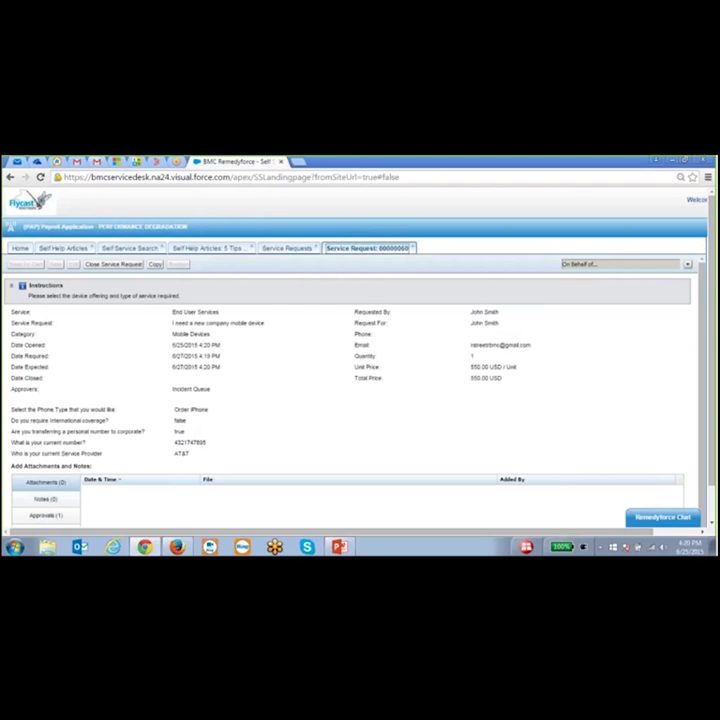
scroll(214, 455, down, 2)
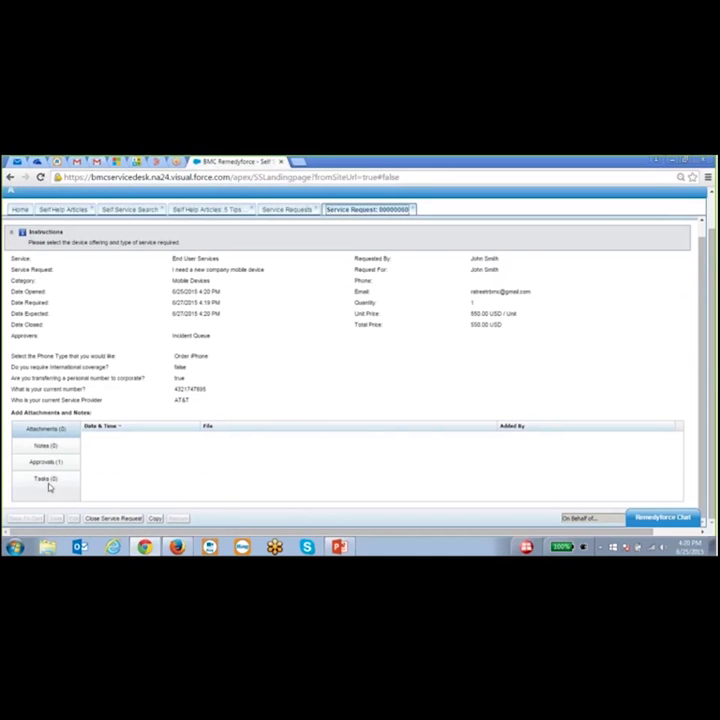
click(48, 464)
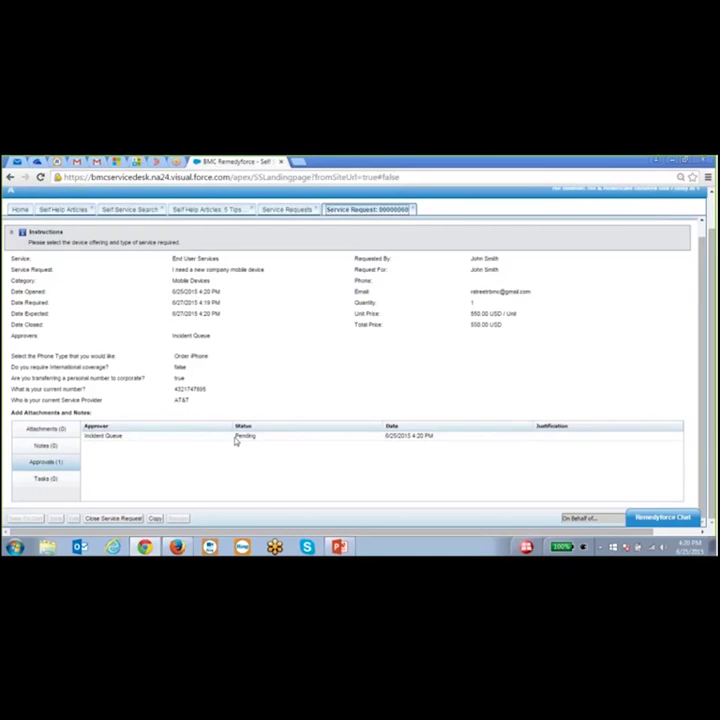
scroll(220, 438, up, 3)
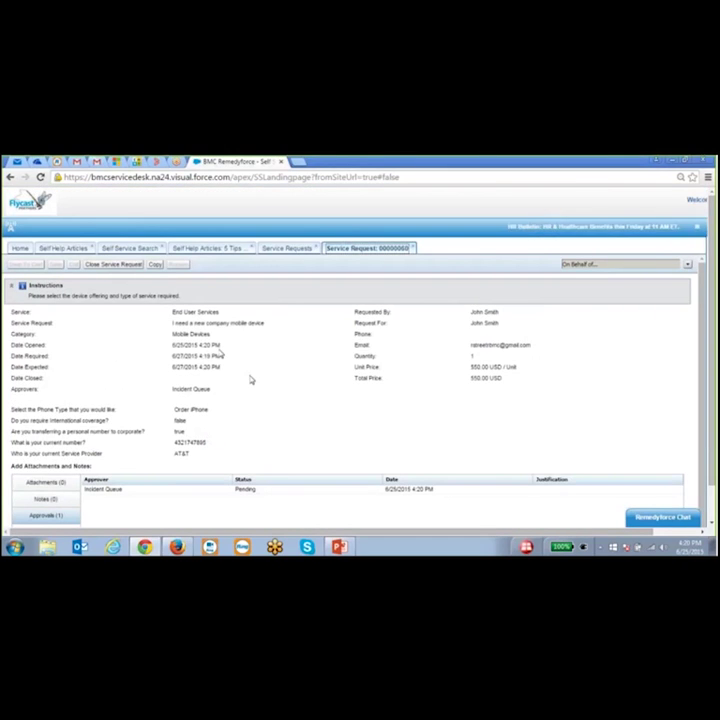
click(20, 249)
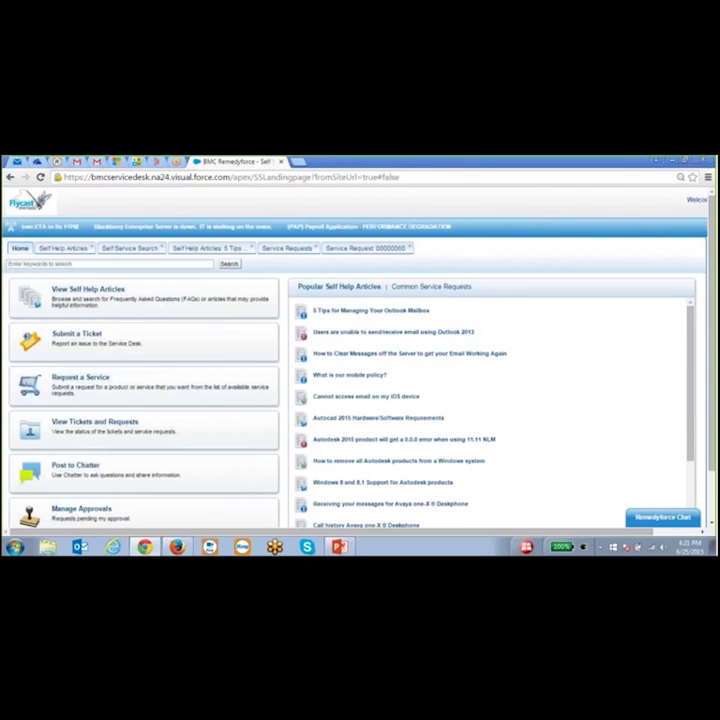
- Review the list of your tickets and requests, then return to the Home page
click(113, 428)
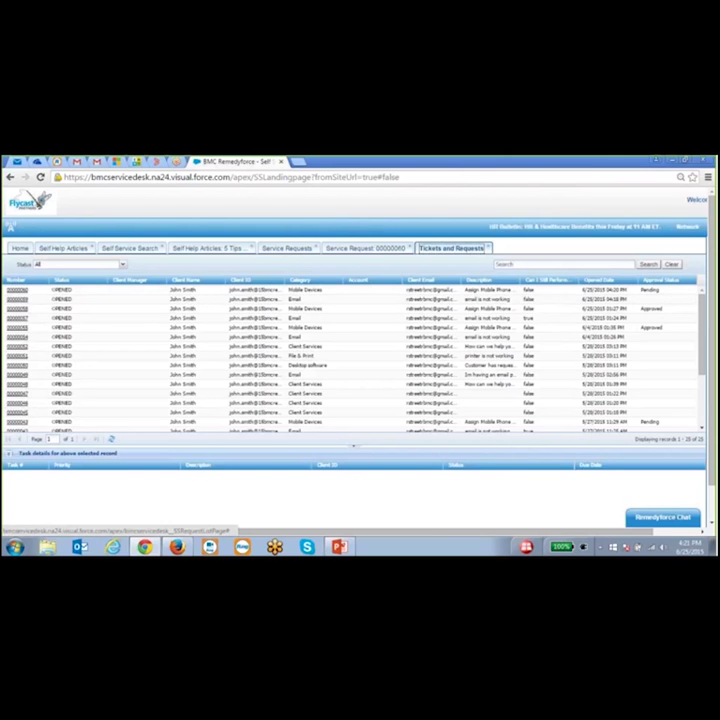
click(20, 248)
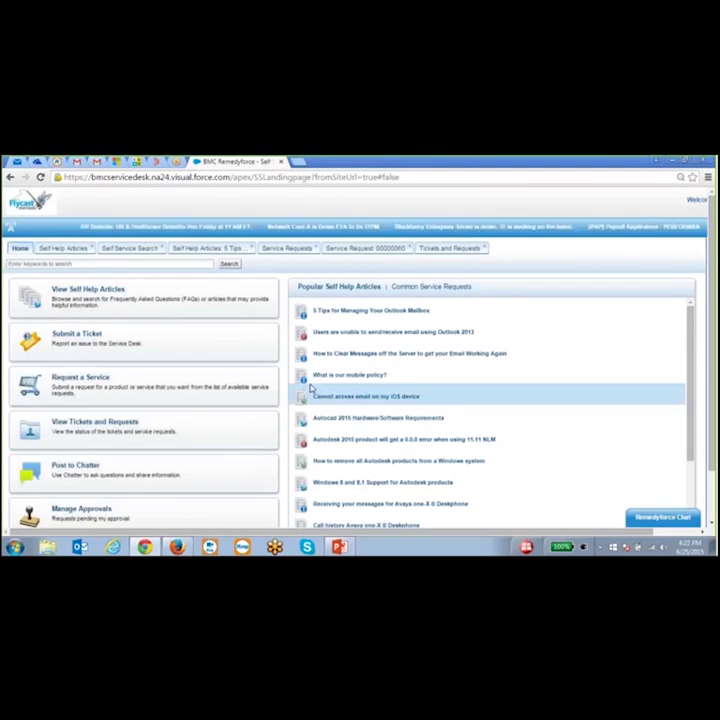
- Switch from Self Service to the Remedyforce Console in Firefox, showing 60 incidents and requests
scroll(240, 391, down, 1)
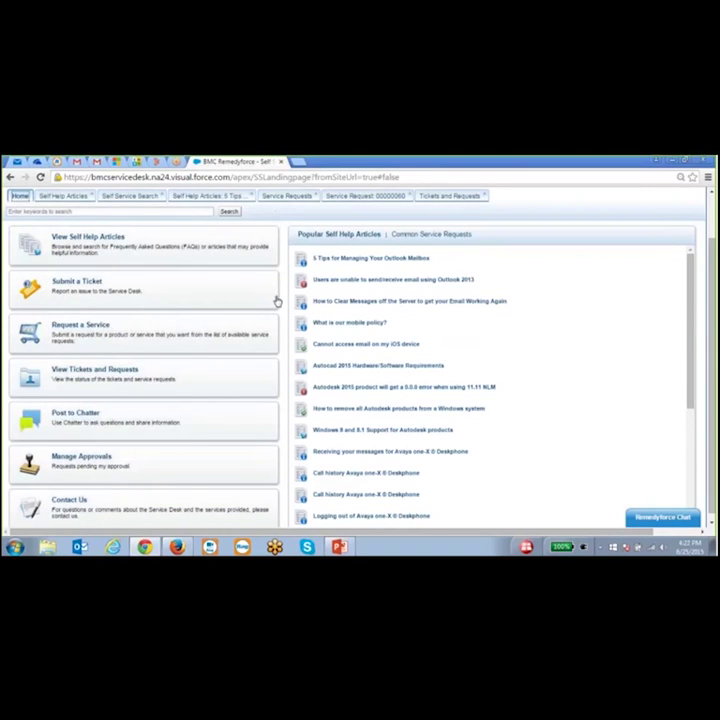
scroll(278, 301, up, 1)
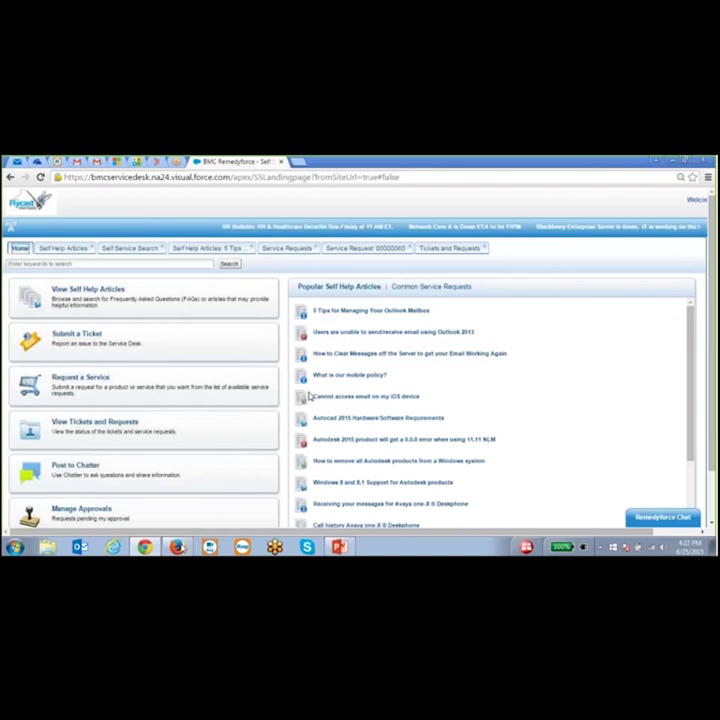
click(176, 546)
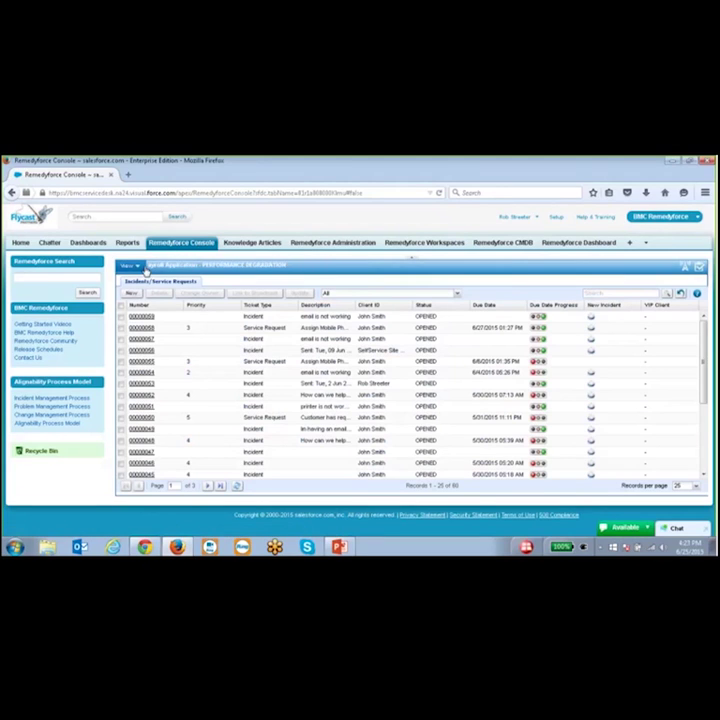
- View the 9 Change Requests, then return to Incidents/Service Requests, now 61 records
click(139, 268)
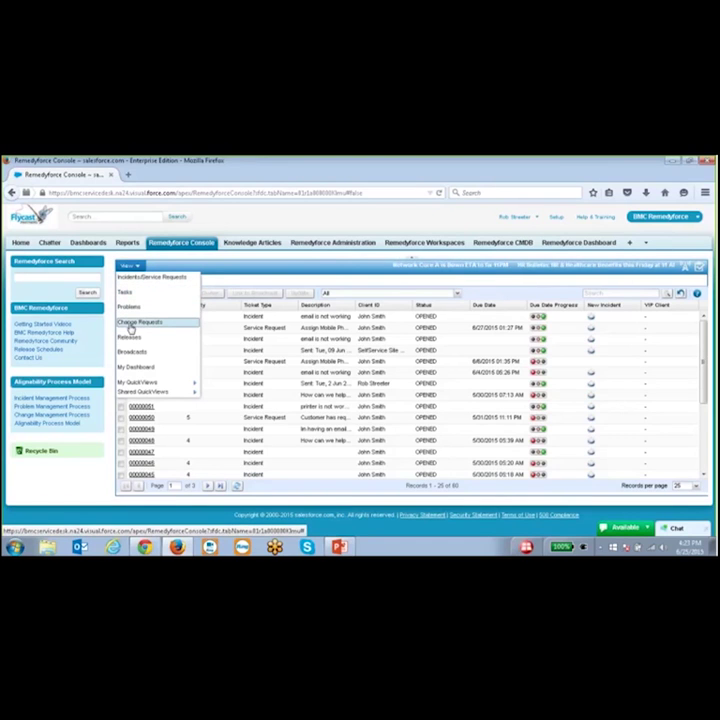
click(138, 324)
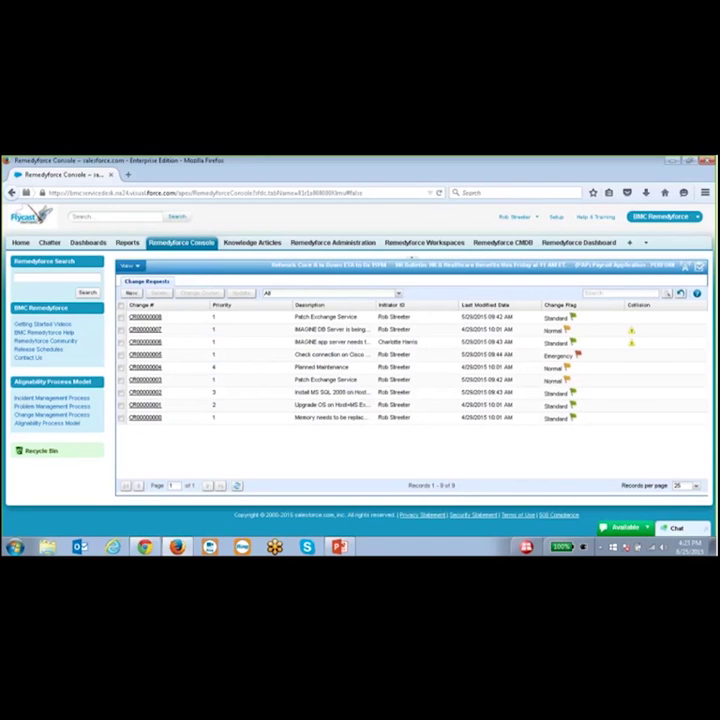
click(130, 266)
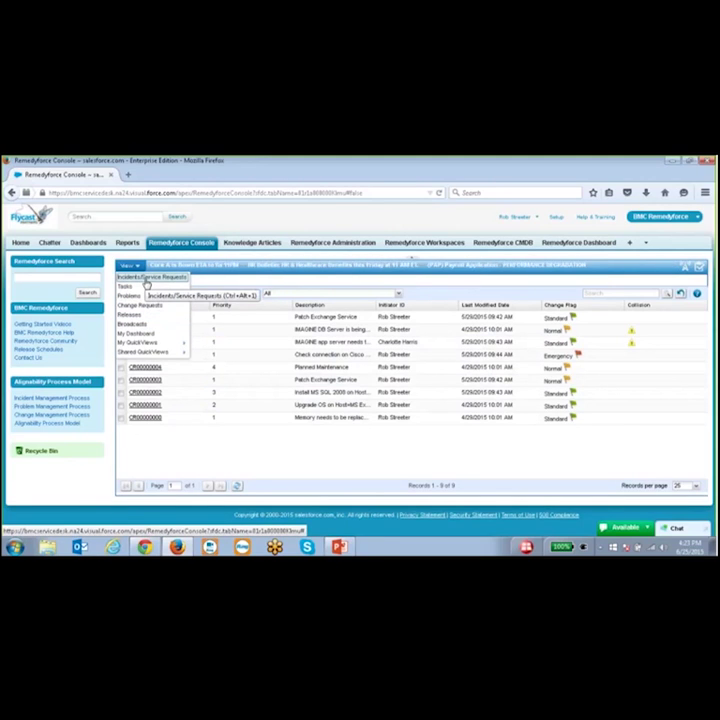
click(146, 281)
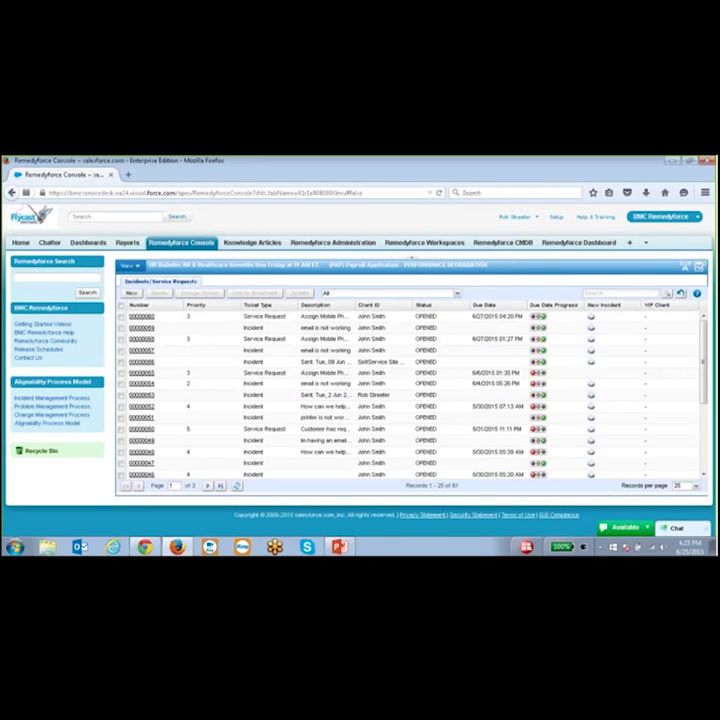
- Browse the view list, keep the All view selected, and double-click an incident row
click(457, 294)
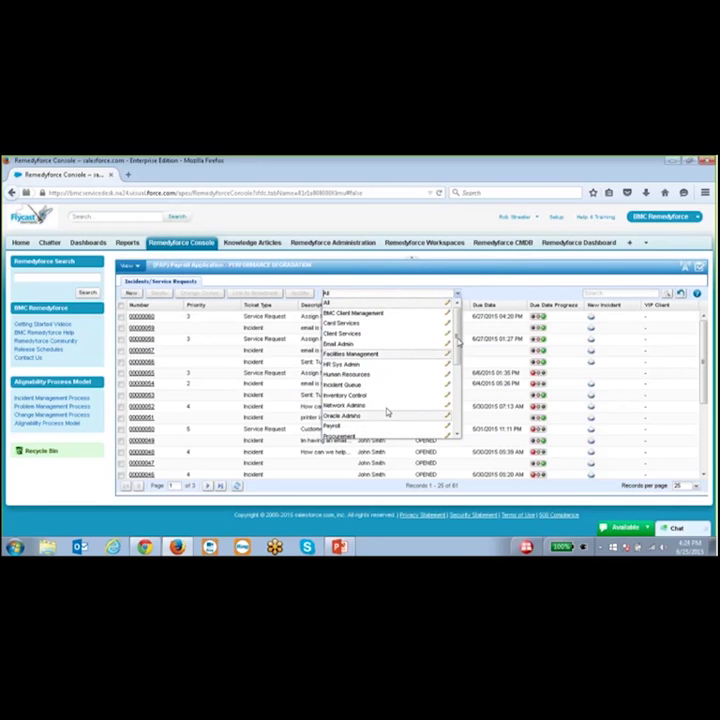
drag(458, 336, 454, 416)
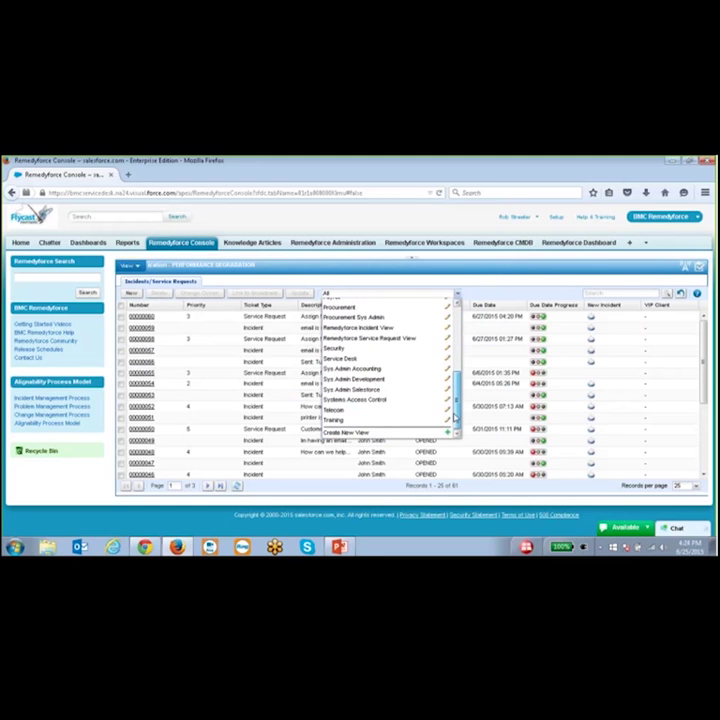
scroll(458, 401, up, 10)
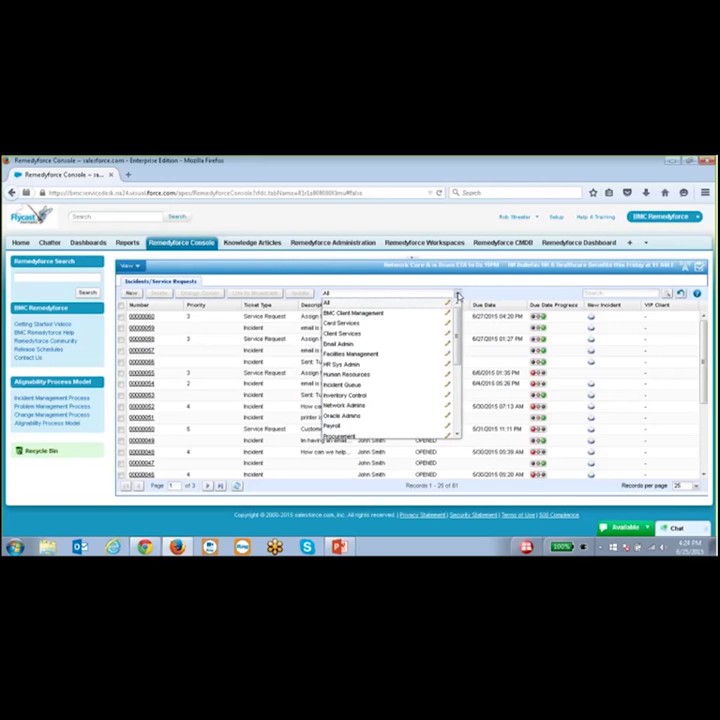
click(458, 296)
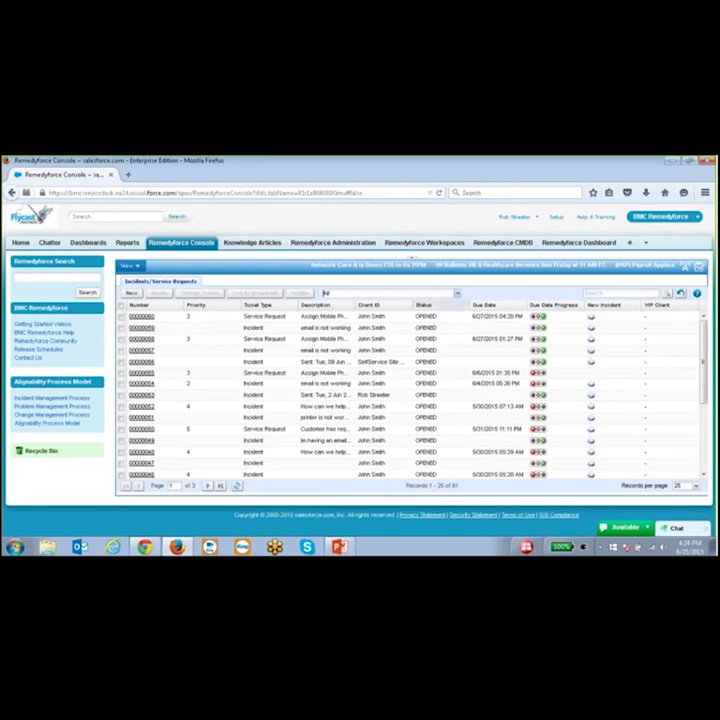
double_click(493, 387)
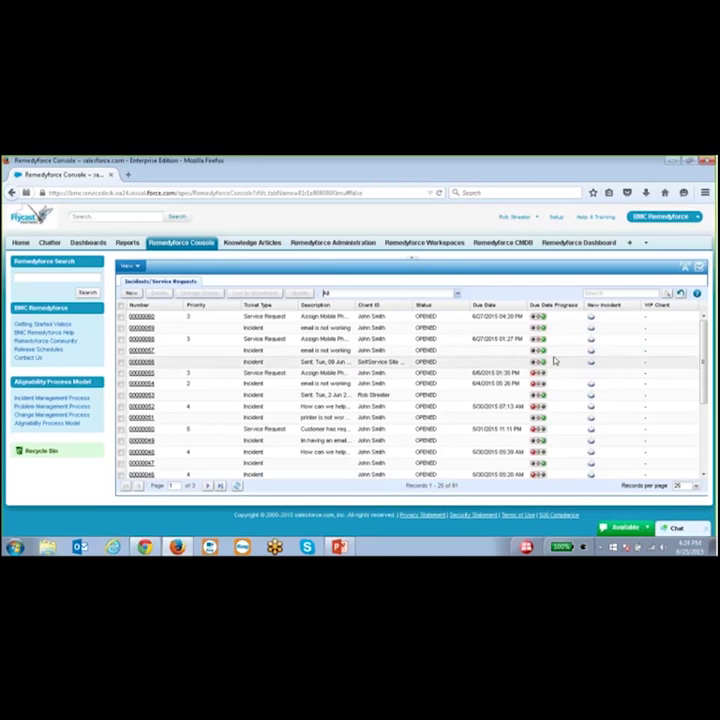
- Open service request 00000060 and scroll through its Mobile Devices request form
click(145, 318)
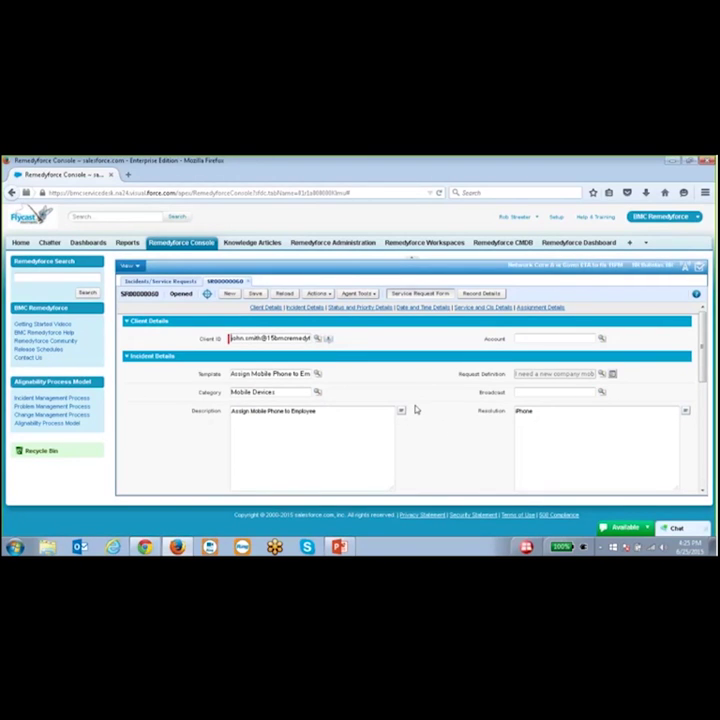
scroll(413, 402, down, 1)
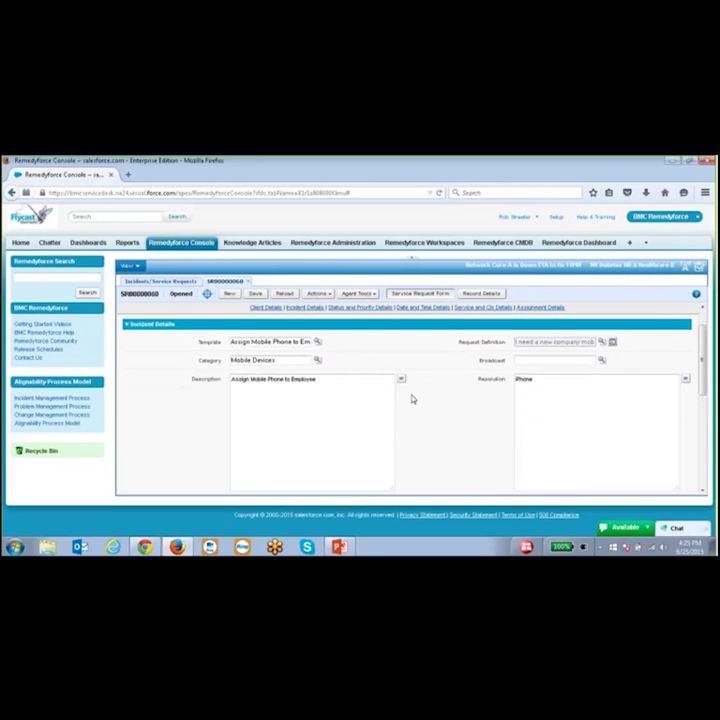
scroll(411, 399, down, 5)
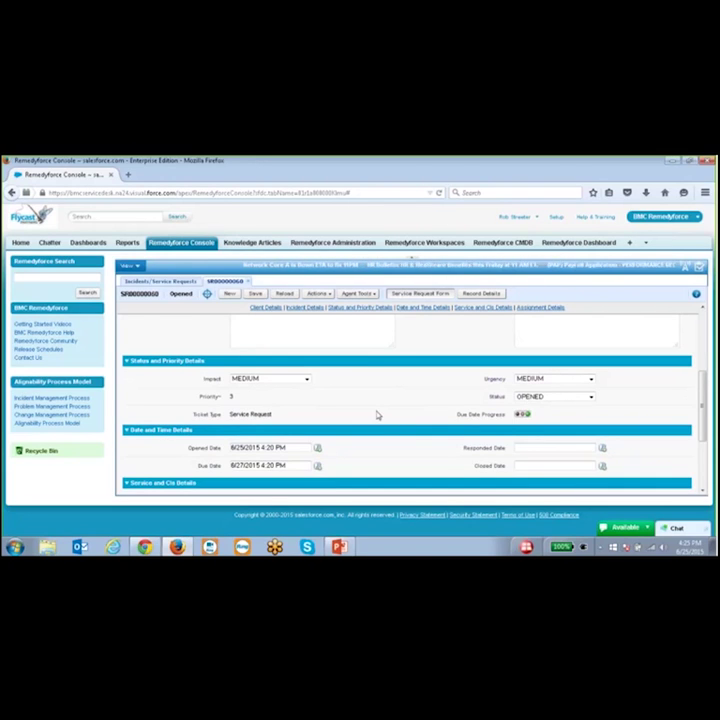
scroll(373, 412, down, 1)
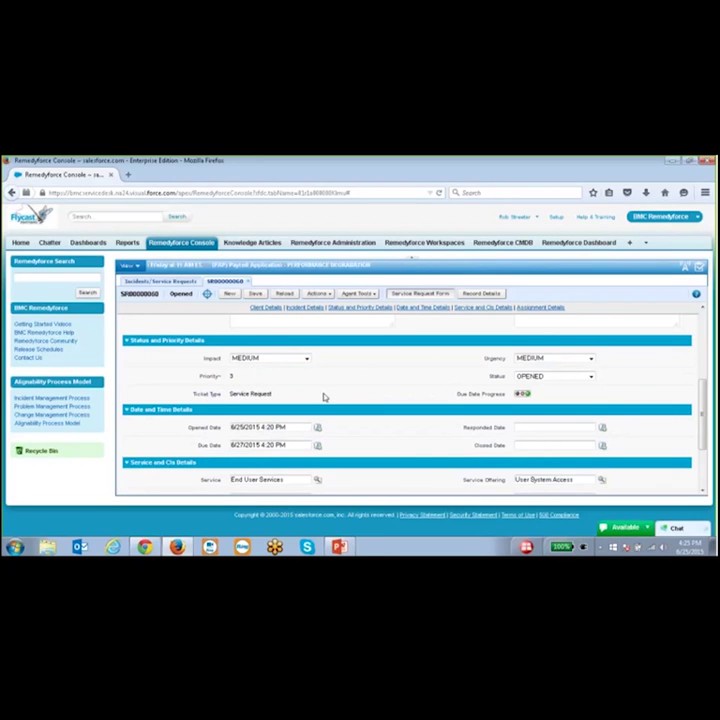
scroll(383, 452, down, 3)
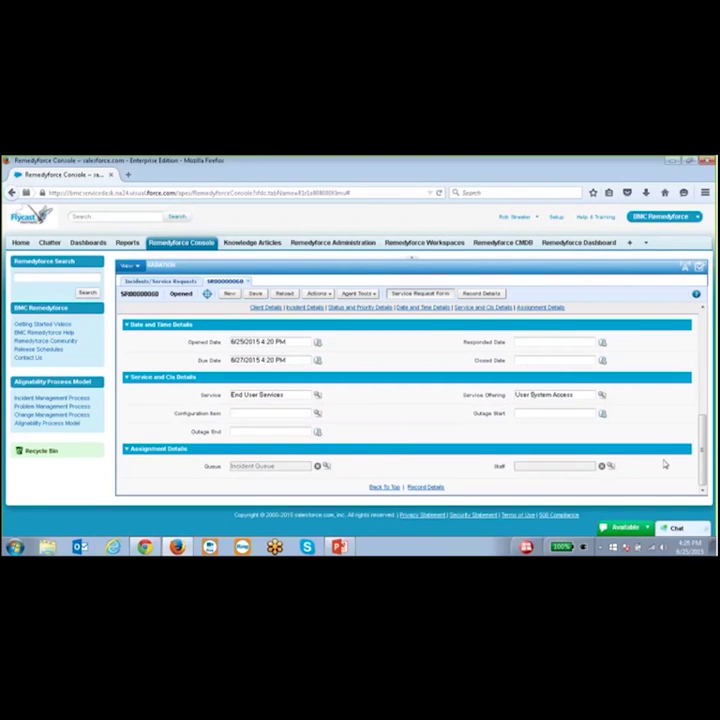
drag(701, 453, 701, 335)
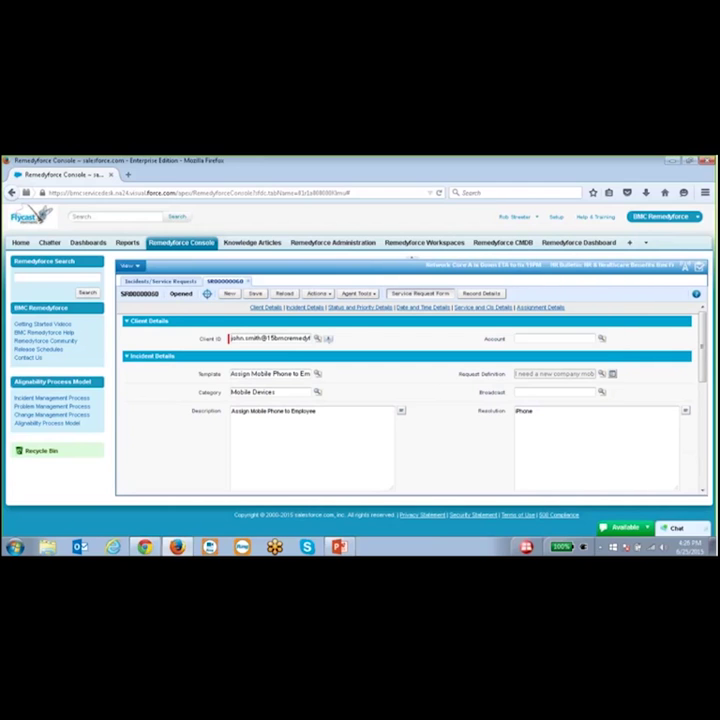
click(207, 295)
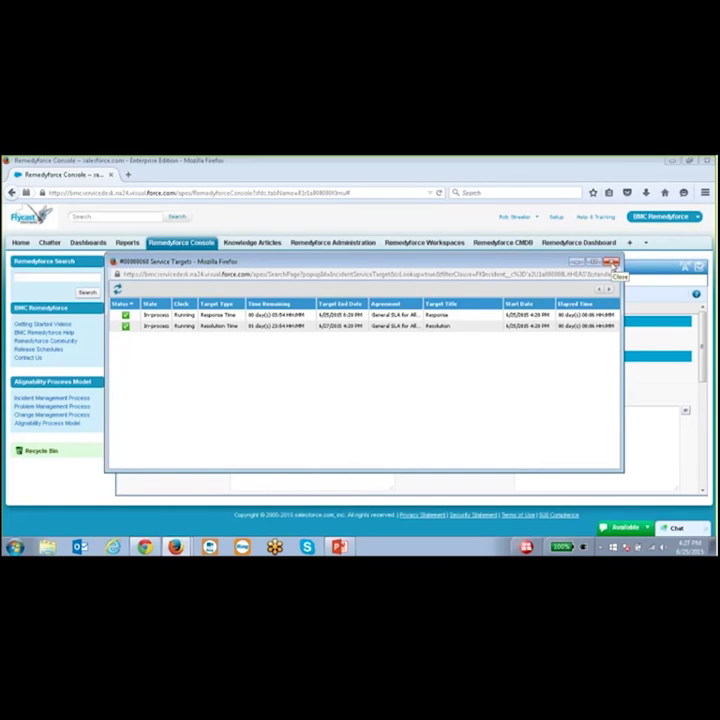
click(614, 263)
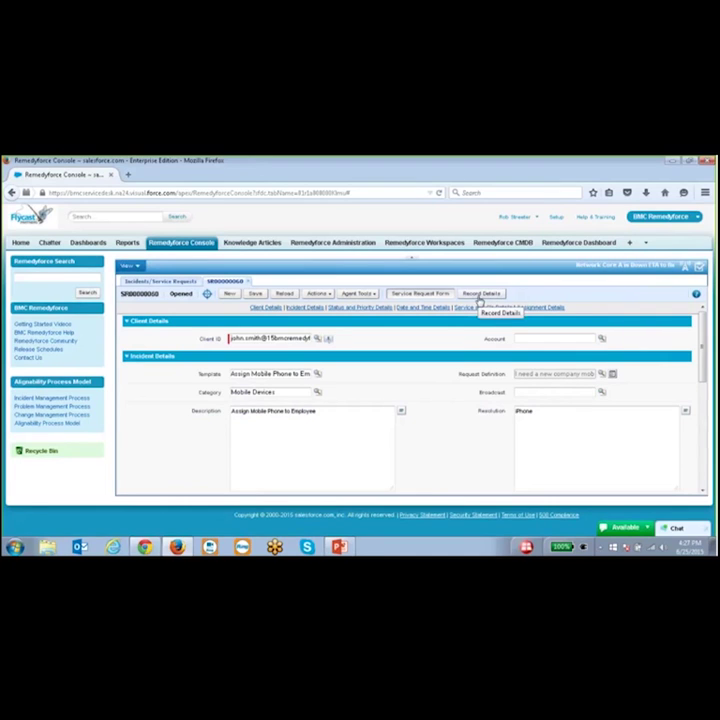
- Show SR00000060's record details, check the Actions menu, and find the pending Approval History entry
click(480, 296)
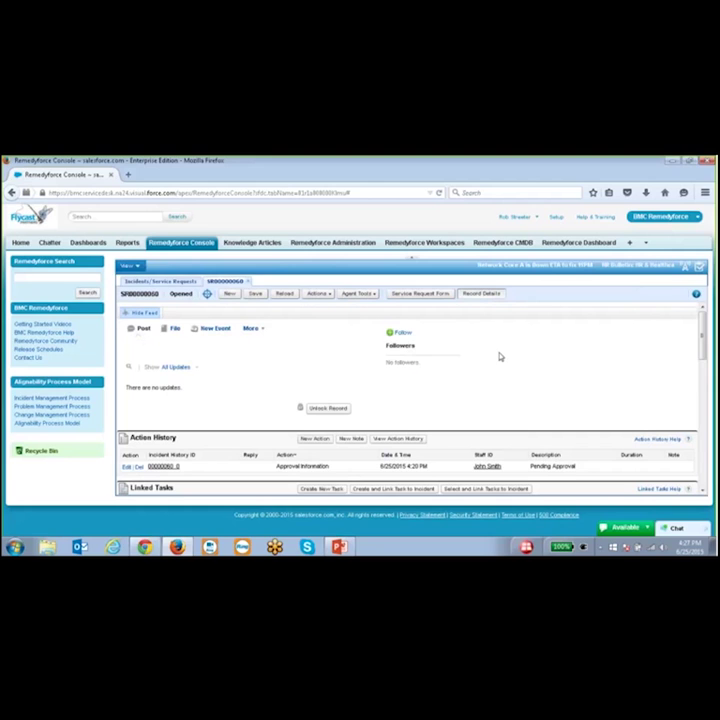
scroll(485, 351, down, 2)
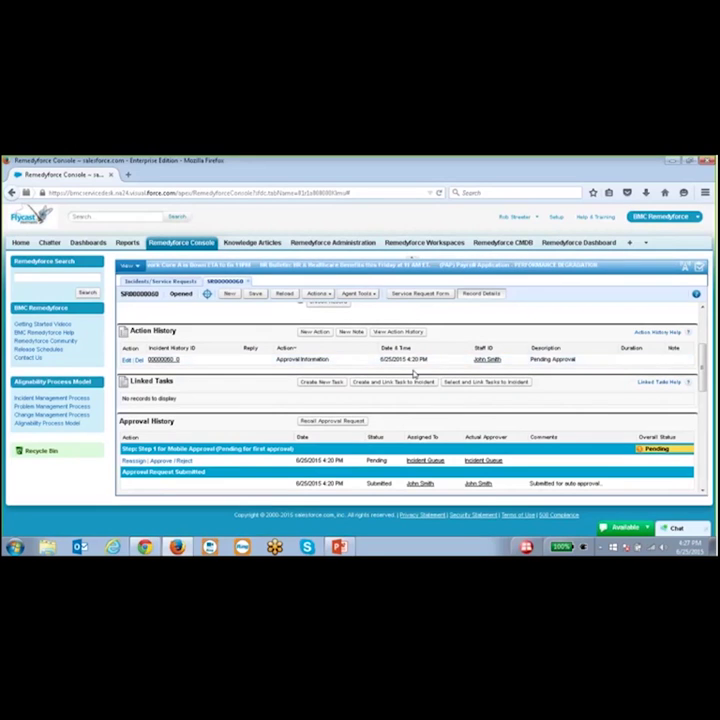
click(327, 295)
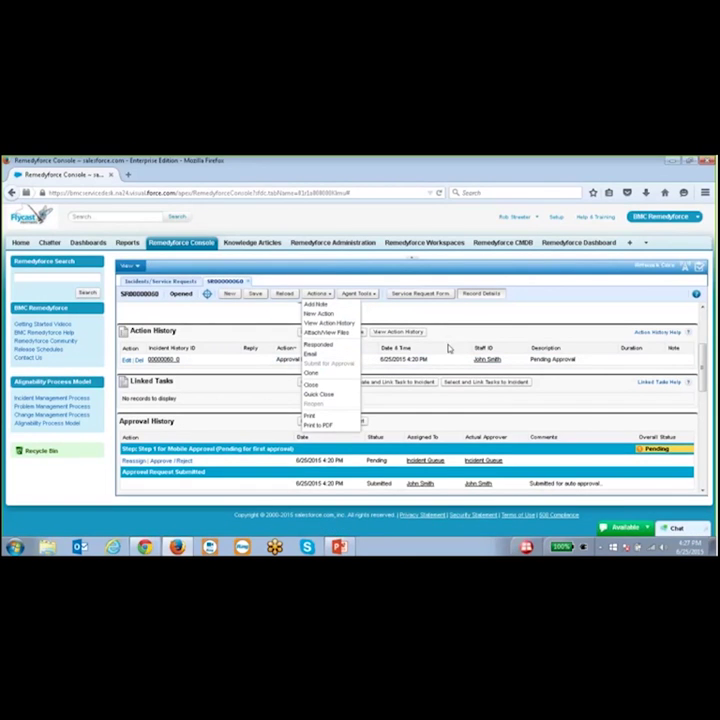
click(330, 296)
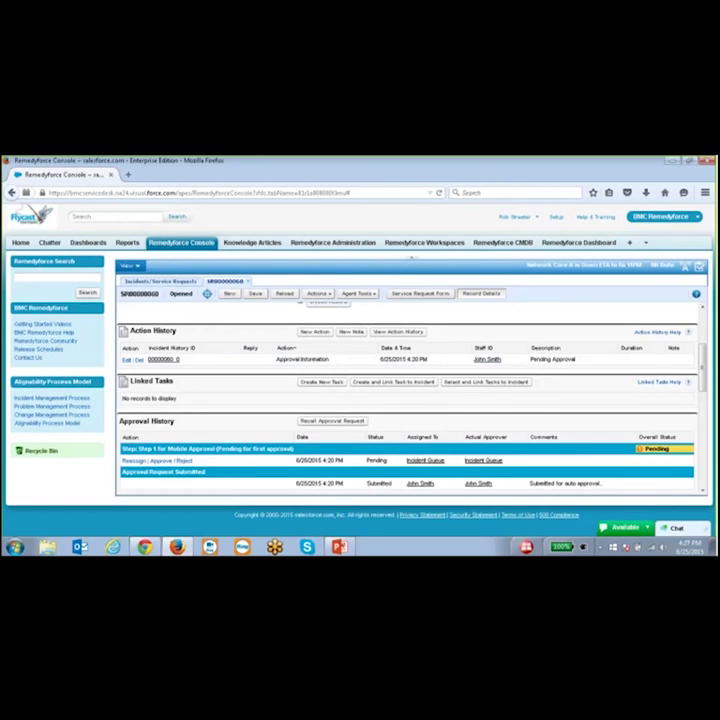
scroll(278, 387, down, 3)
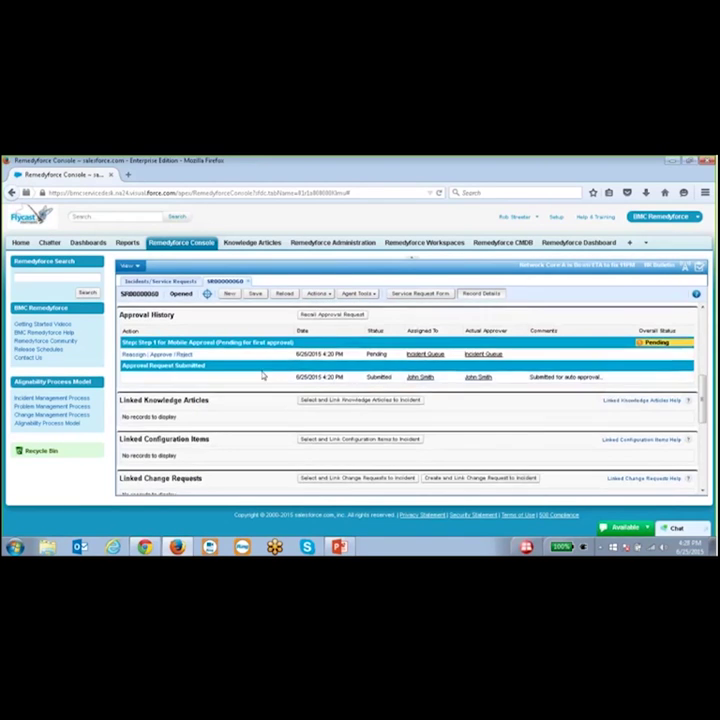
scroll(263, 376, up, 1)
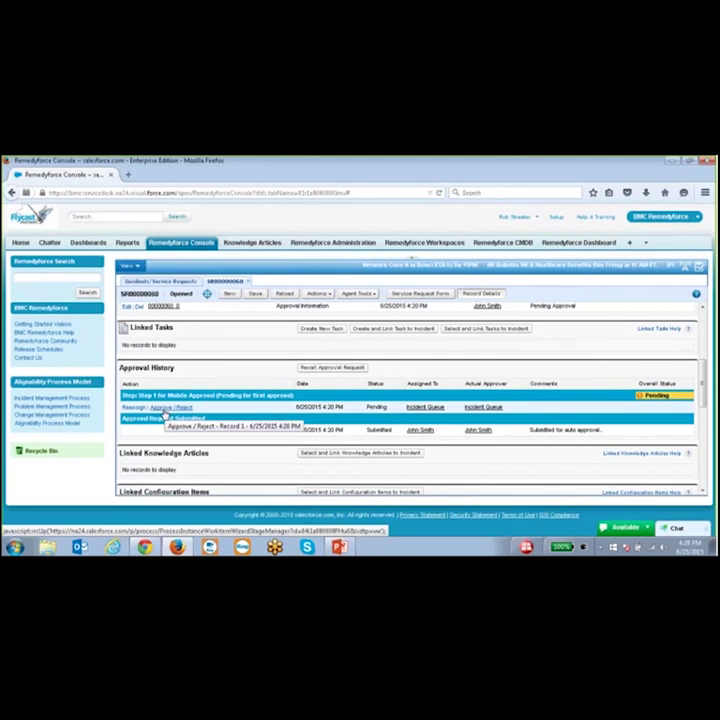
- Approve SR00000060's pending mobile approval step and close the incident popup
click(165, 412)
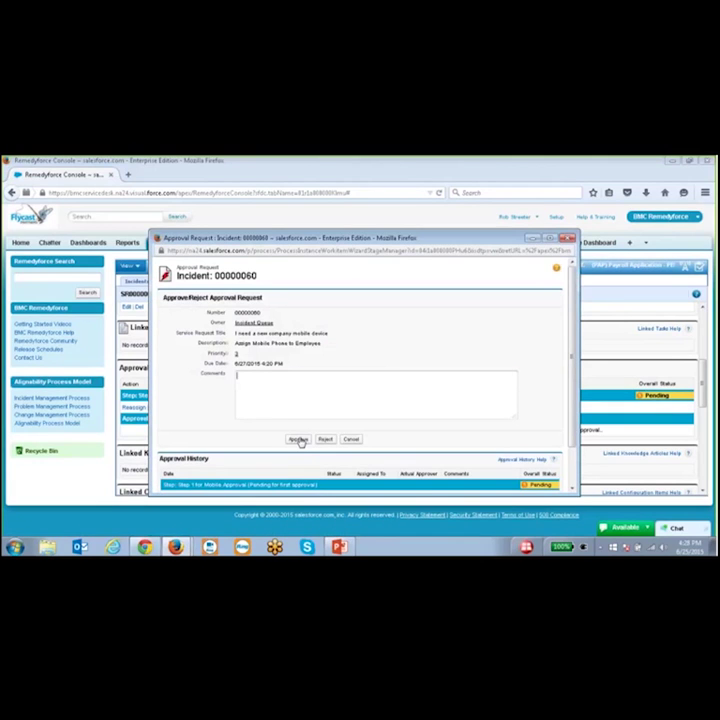
click(299, 440)
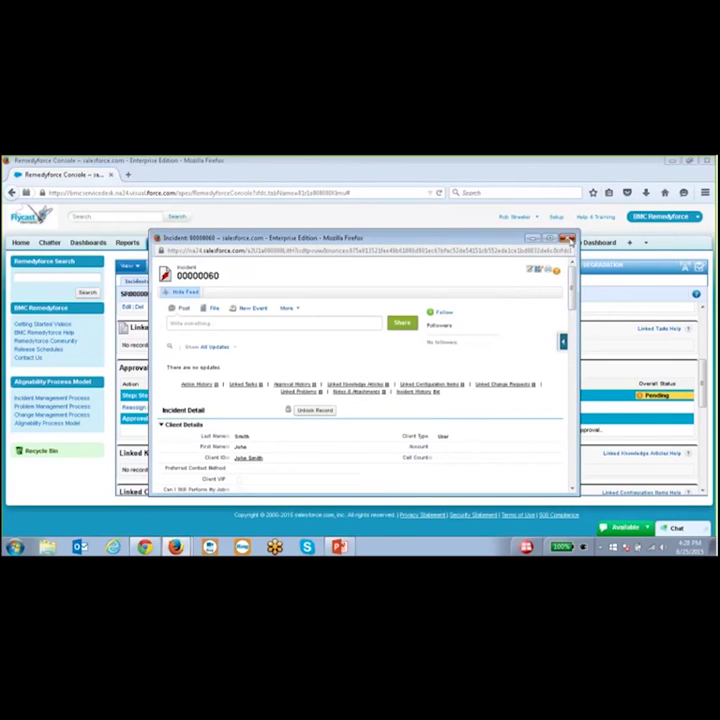
click(566, 238)
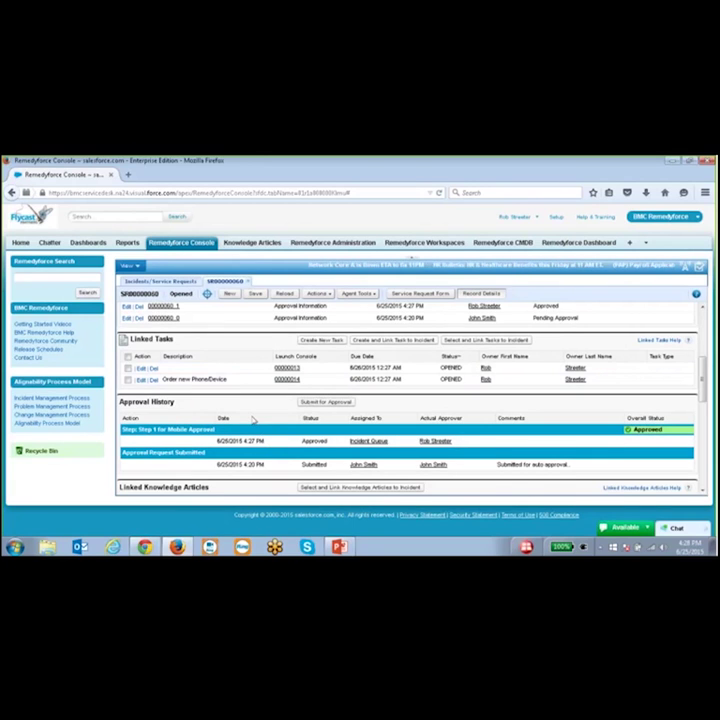
scroll(252, 421, down, 3)
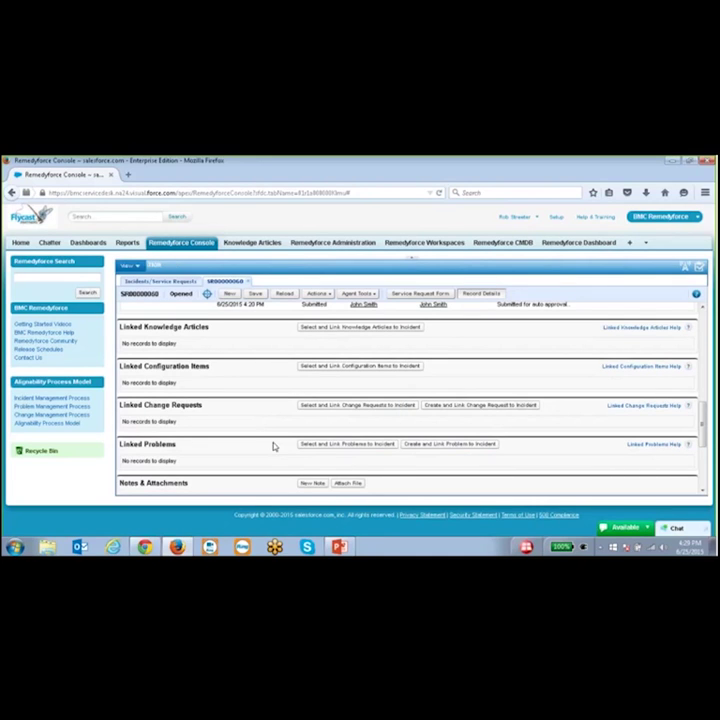
scroll(265, 431, down, 3)
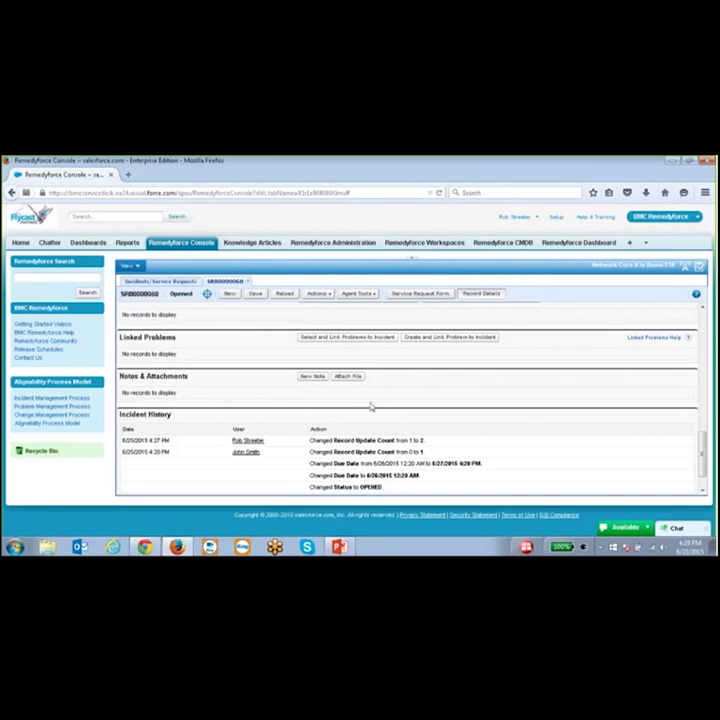
scroll(385, 406, up, 3)
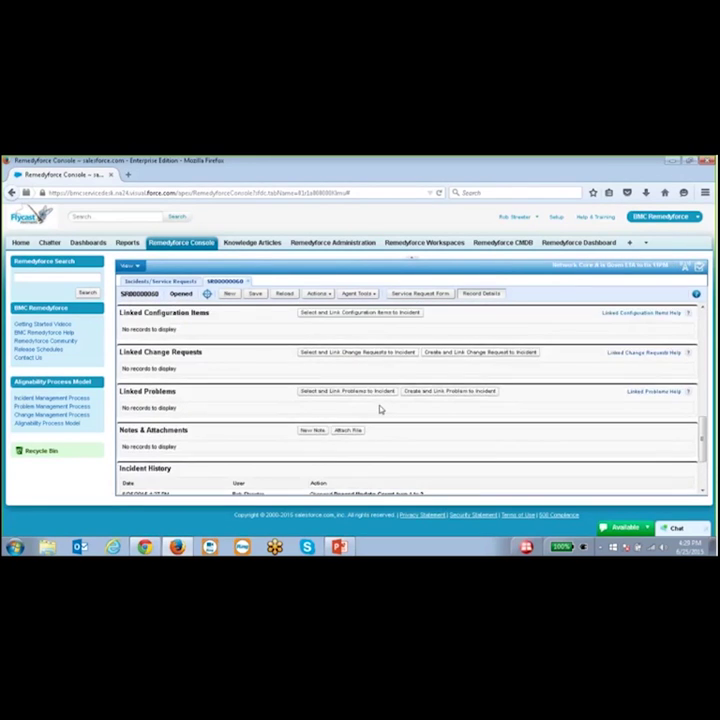
scroll(395, 406, down, 3)
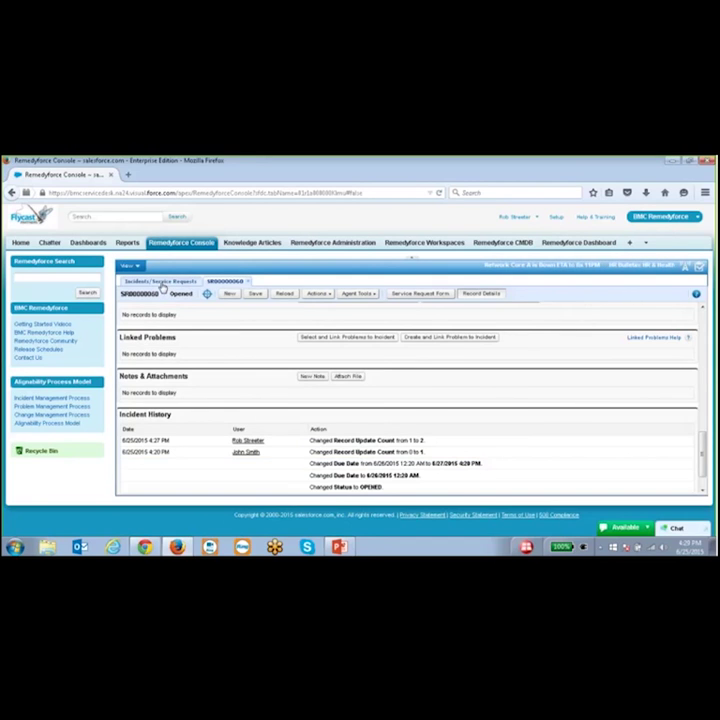
- Switch the console to the Problems list and open the 'Users unable to receive email' problem
click(162, 283)
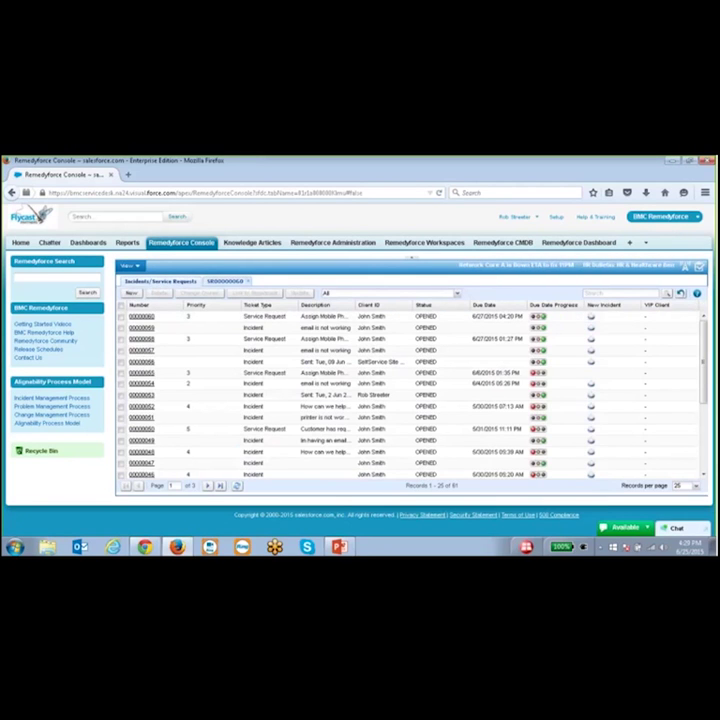
click(139, 270)
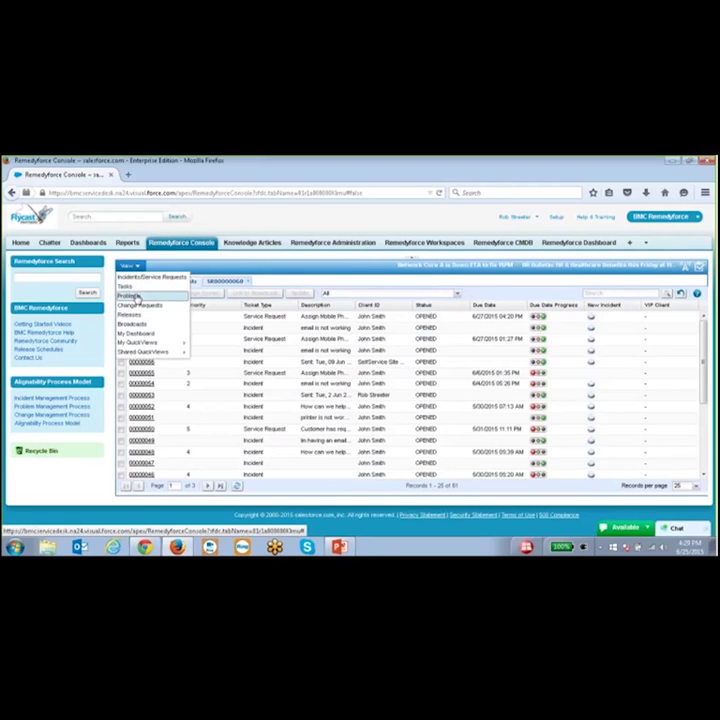
click(131, 296)
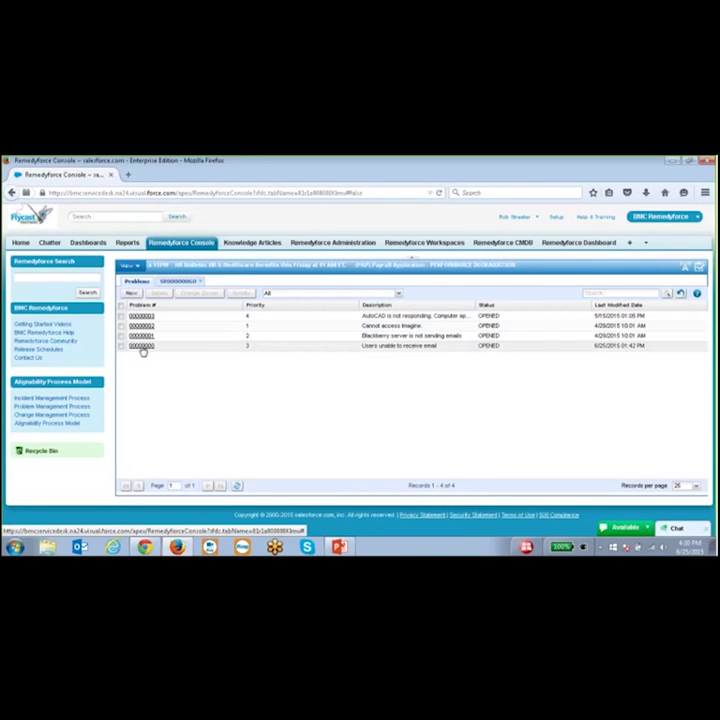
click(143, 349)
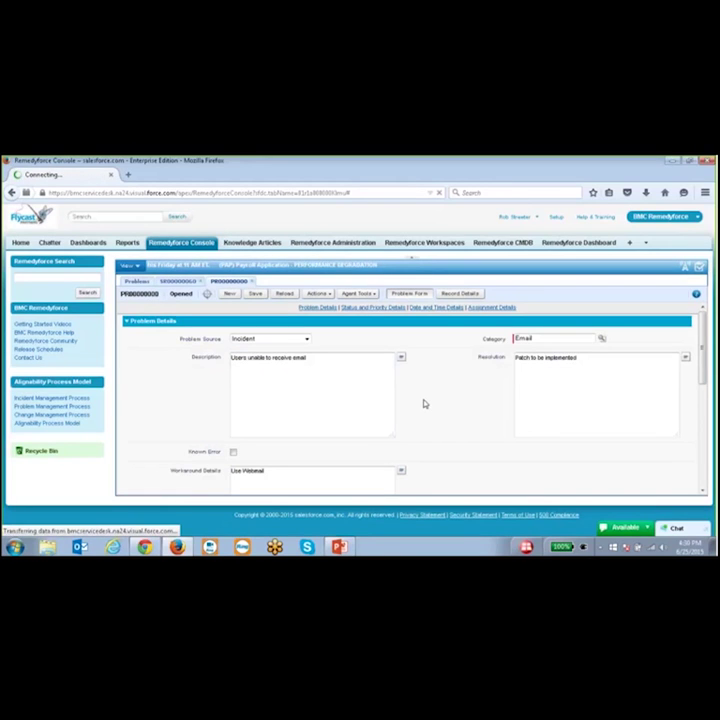
- Show PR00000000's record details, scrolling to its six linked incidents and change request CR00000003
scroll(494, 408, down, 2)
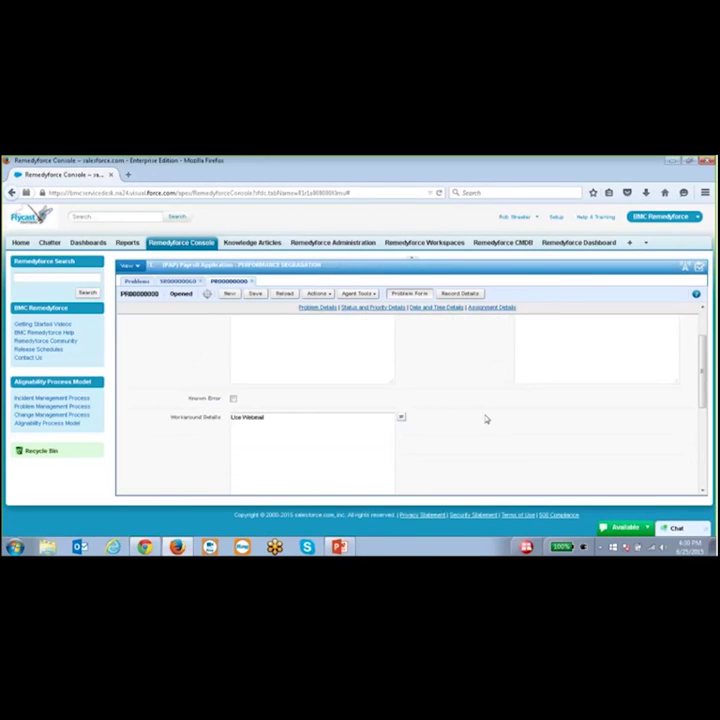
scroll(494, 408, up, 2)
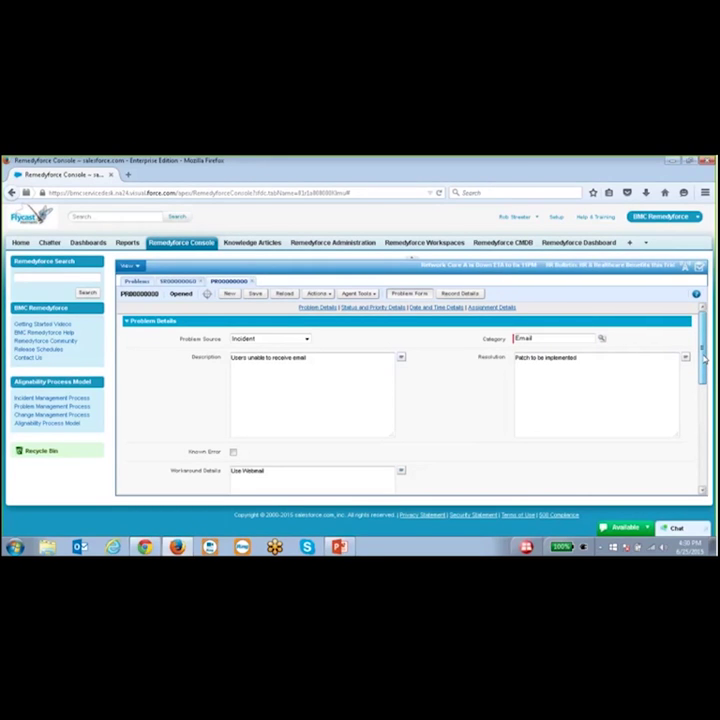
drag(704, 360, 707, 470)
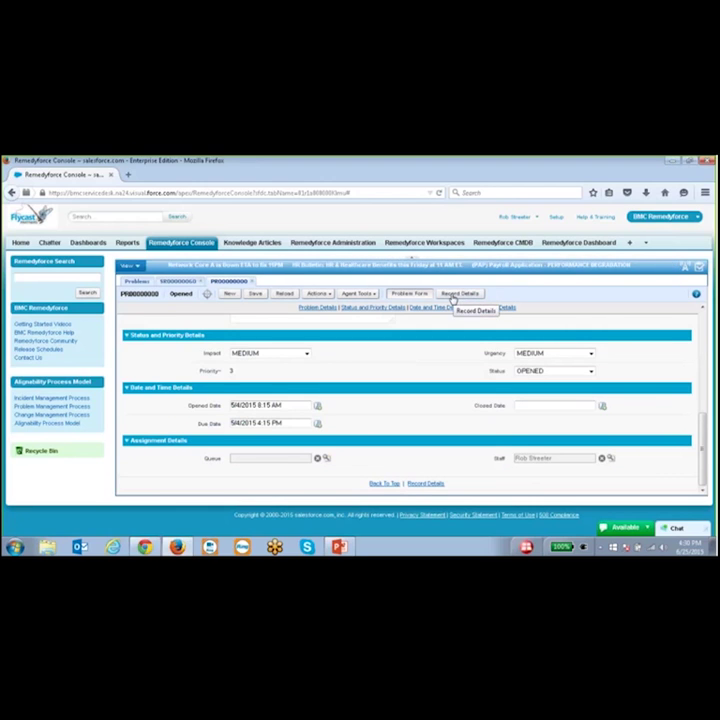
click(452, 296)
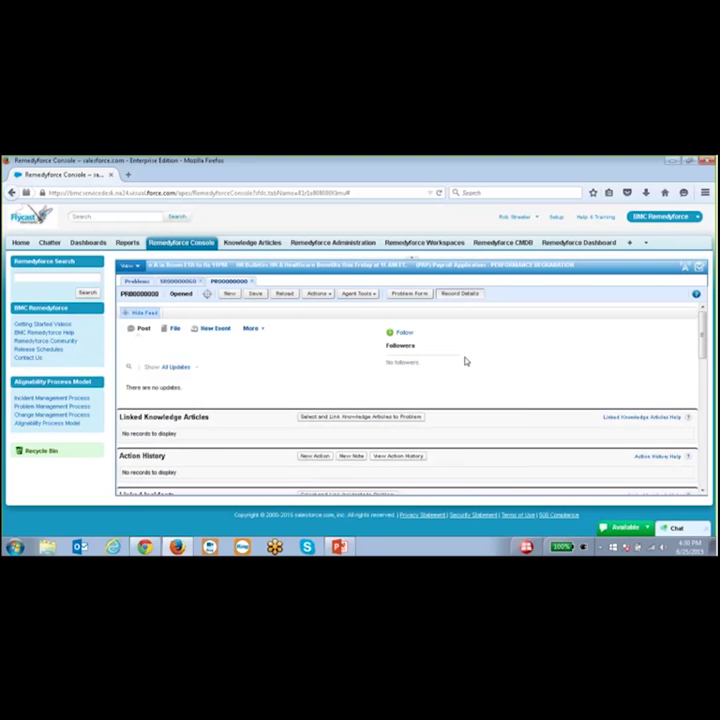
scroll(465, 360, down, 3)
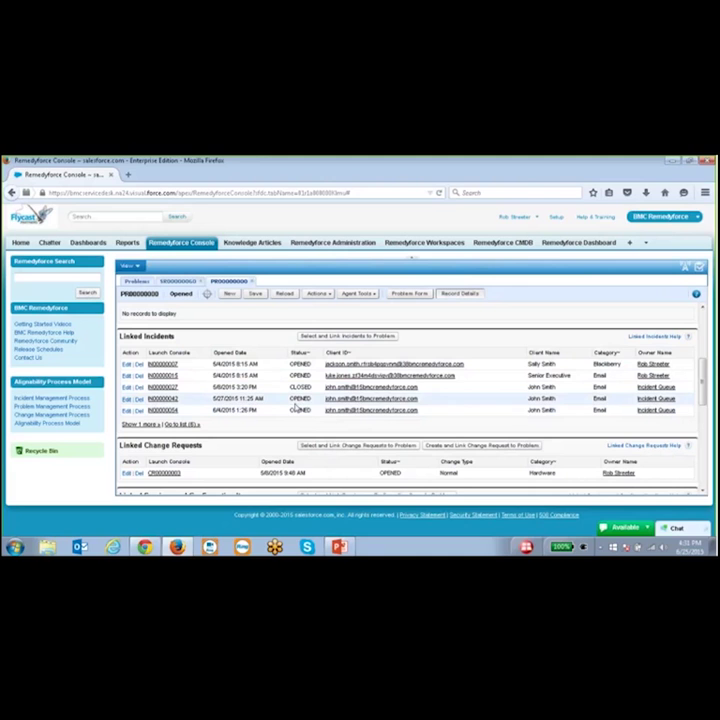
scroll(263, 410, down, 3)
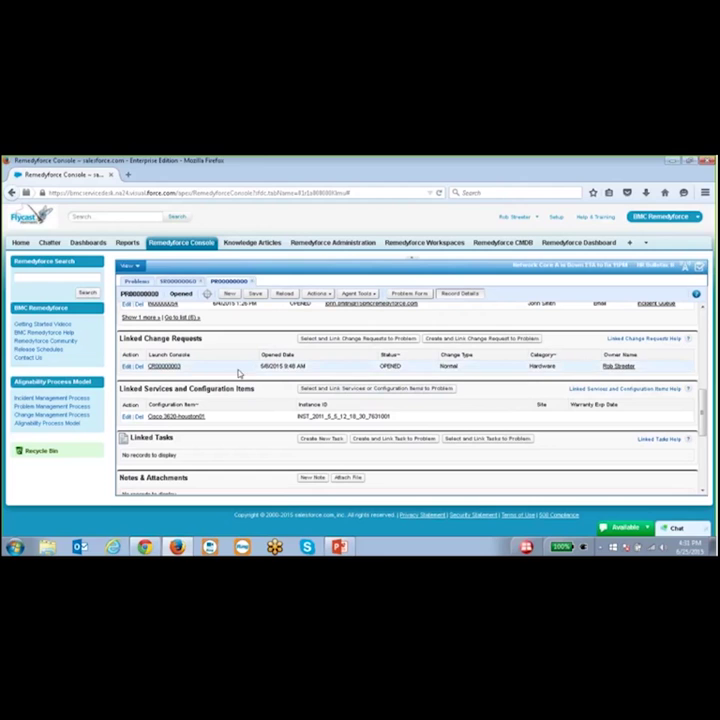
- Open linked change request CR00000003 in its own tab and scroll its form
click(163, 367)
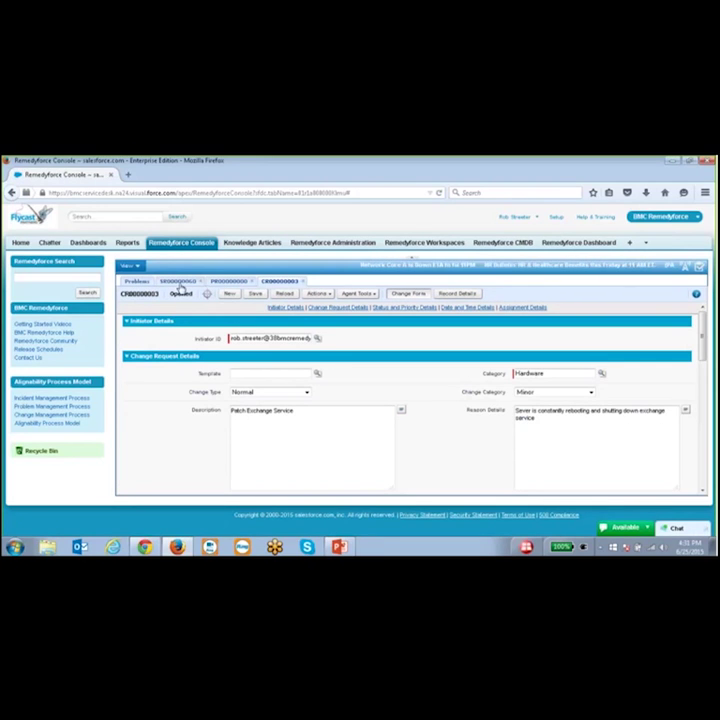
click(230, 292)
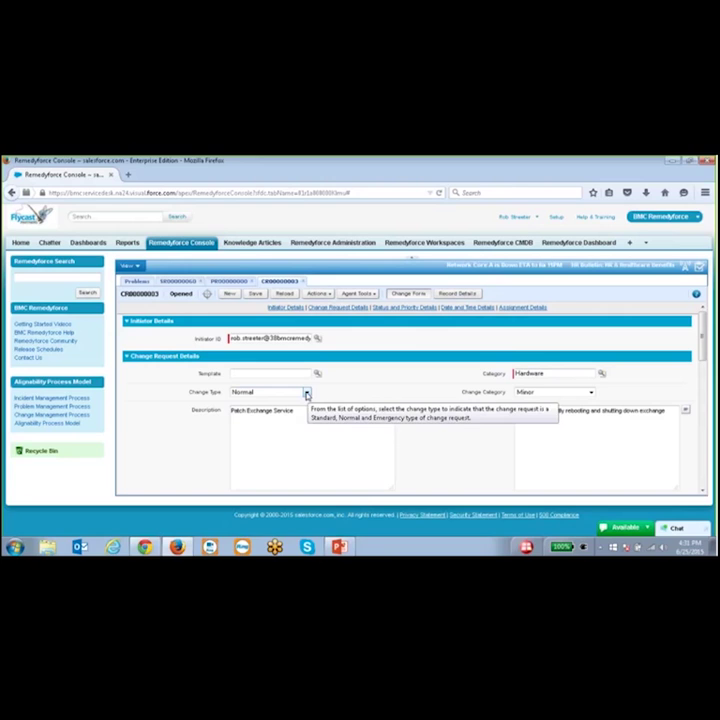
scroll(395, 394, down, 1)
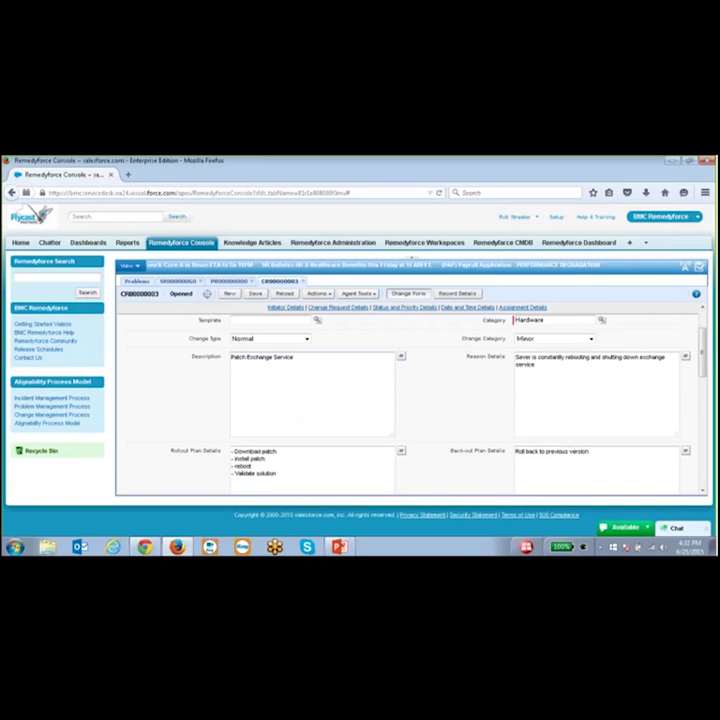
scroll(347, 397, up, 2)
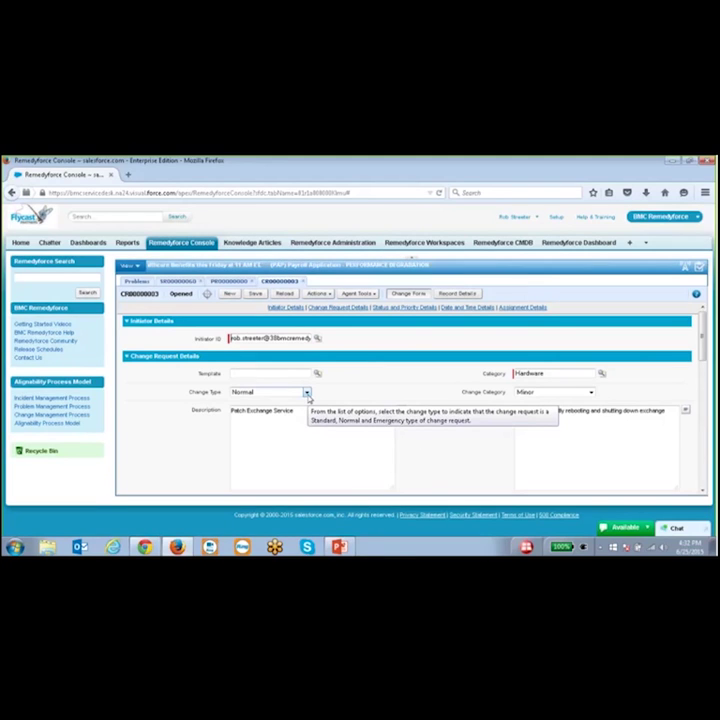
- Review the Change Type and Change Category options, leaving the category at Minor
click(308, 398)
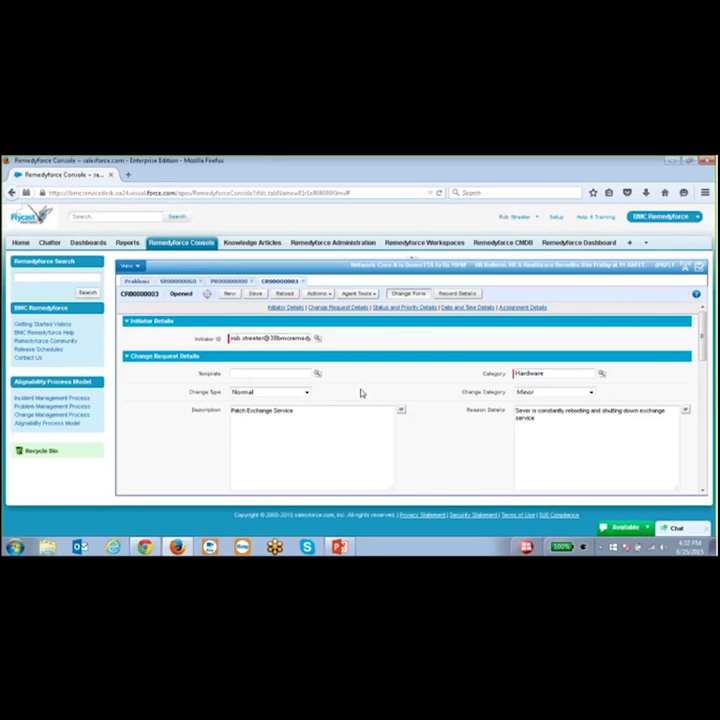
click(590, 393)
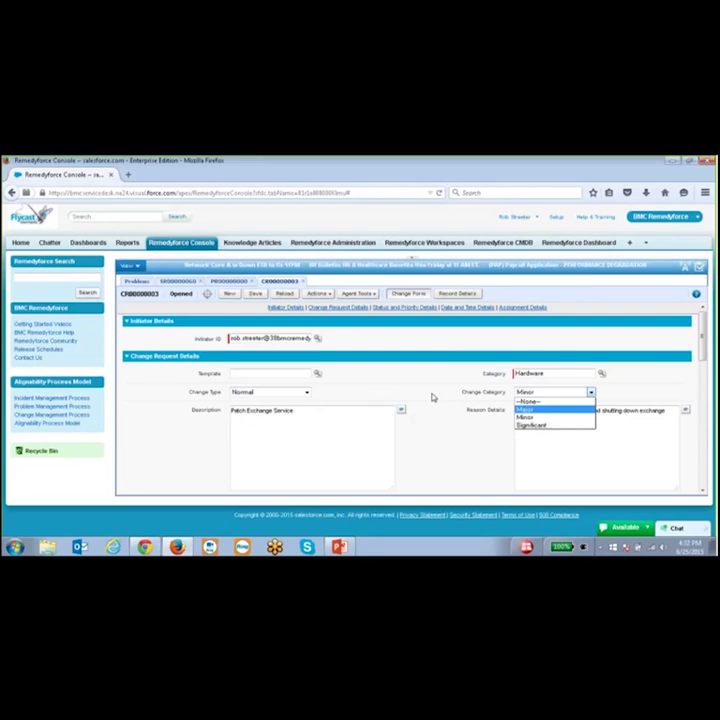
click(431, 394)
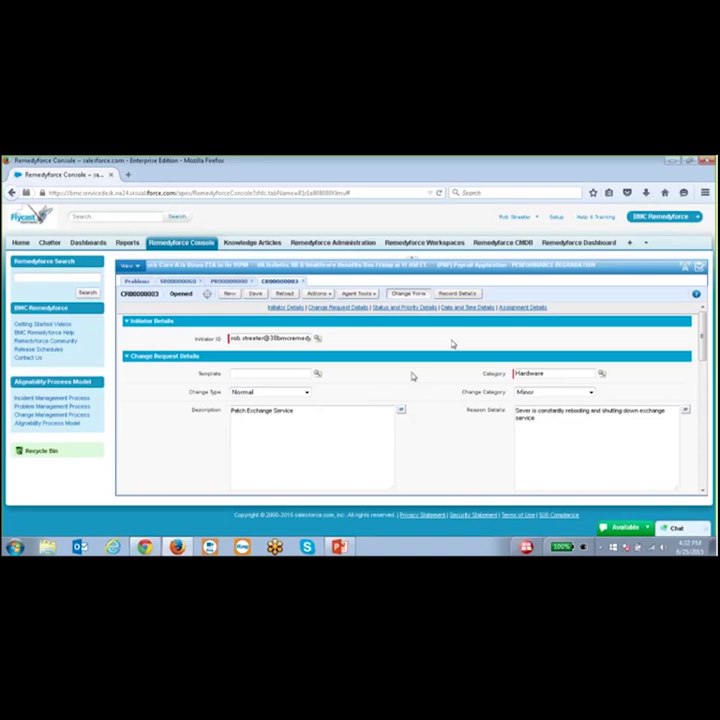
- Show CR00000003's record details and scroll to its linked problem and MS Exchange Houston item
click(463, 297)
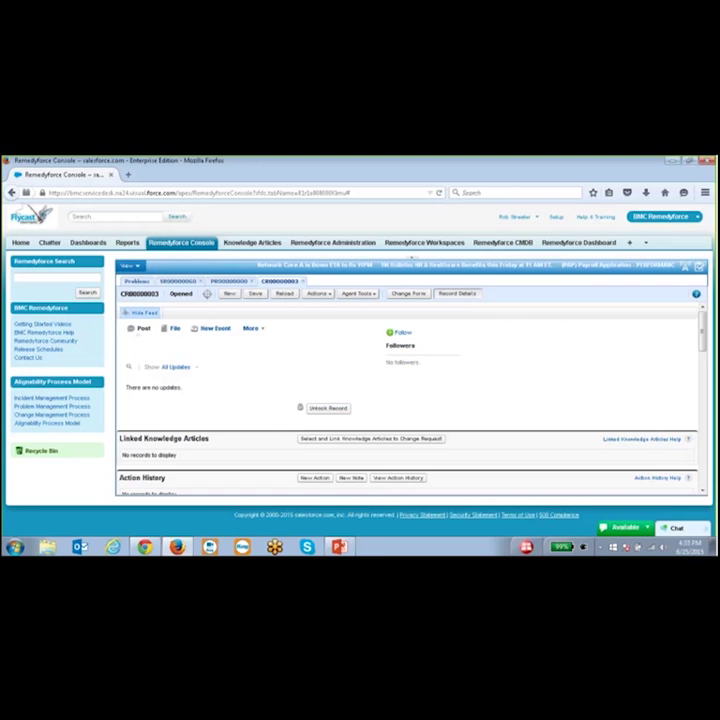
scroll(407, 389, down, 5)
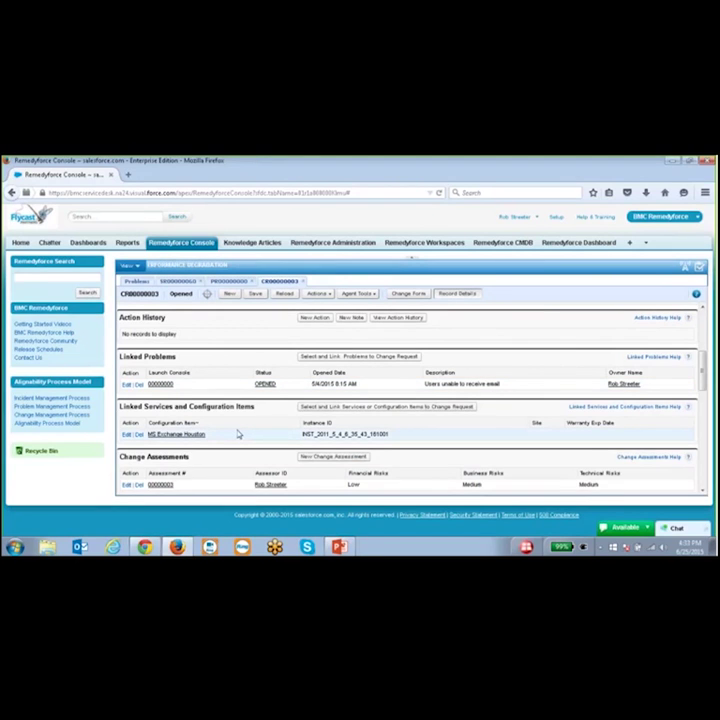
scroll(238, 433, down, 1)
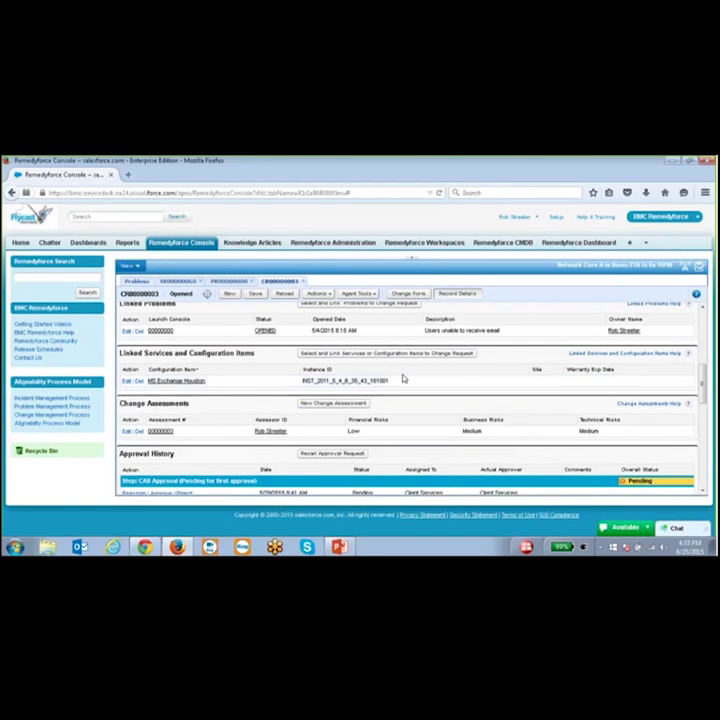
scroll(418, 370, up, 3)
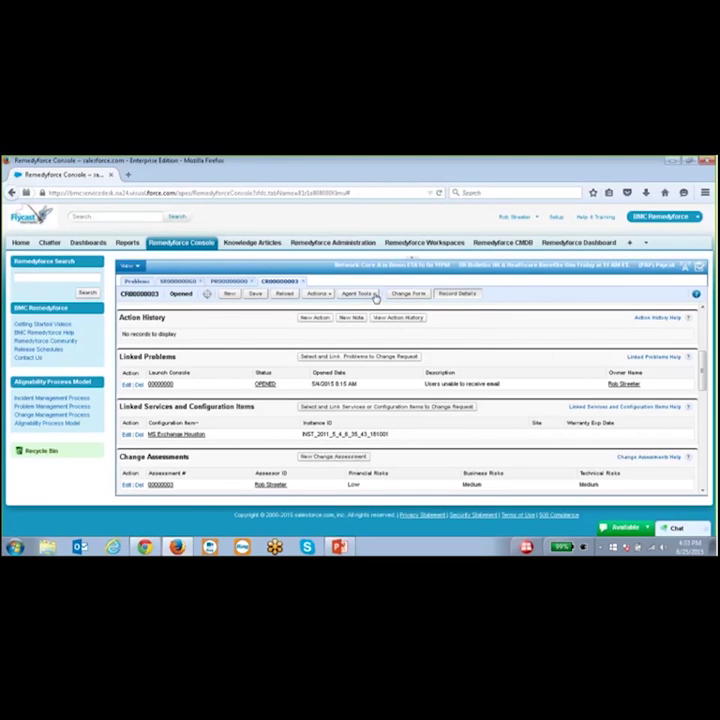
click(374, 296)
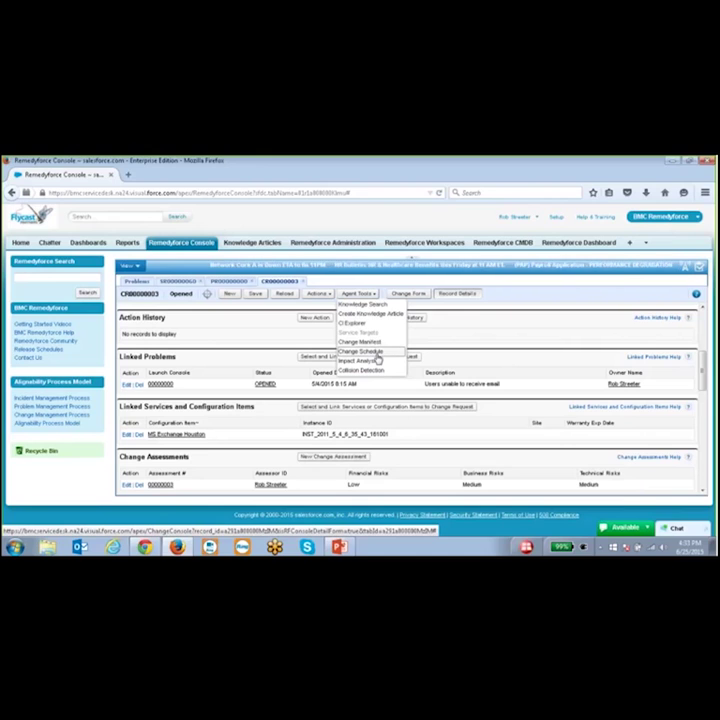
click(366, 351)
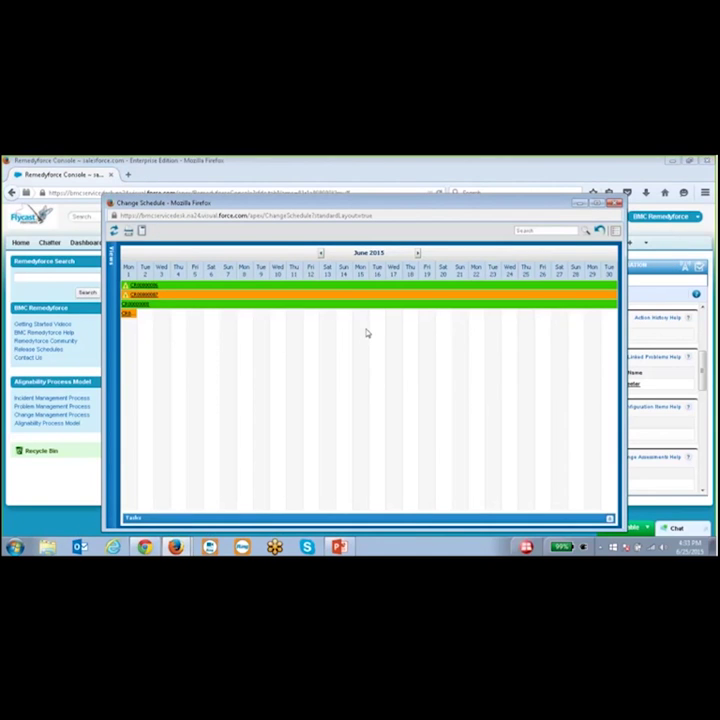
click(320, 254)
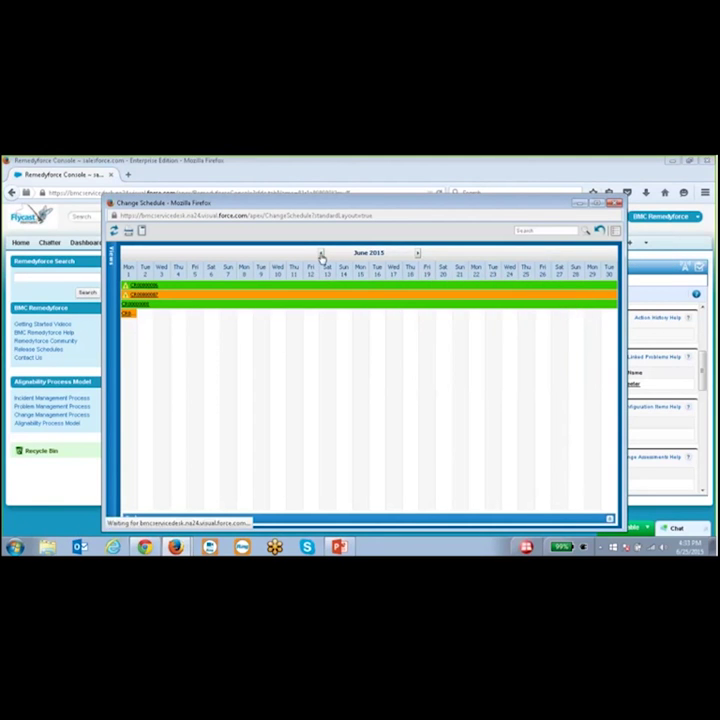
click(617, 233)
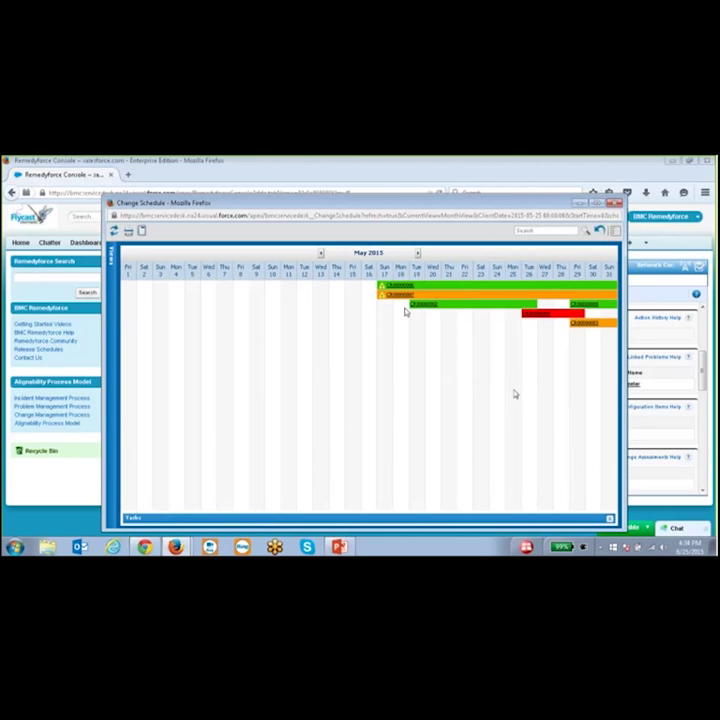
mouse_move(386, 295)
mouse_move(438, 313)
click(615, 203)
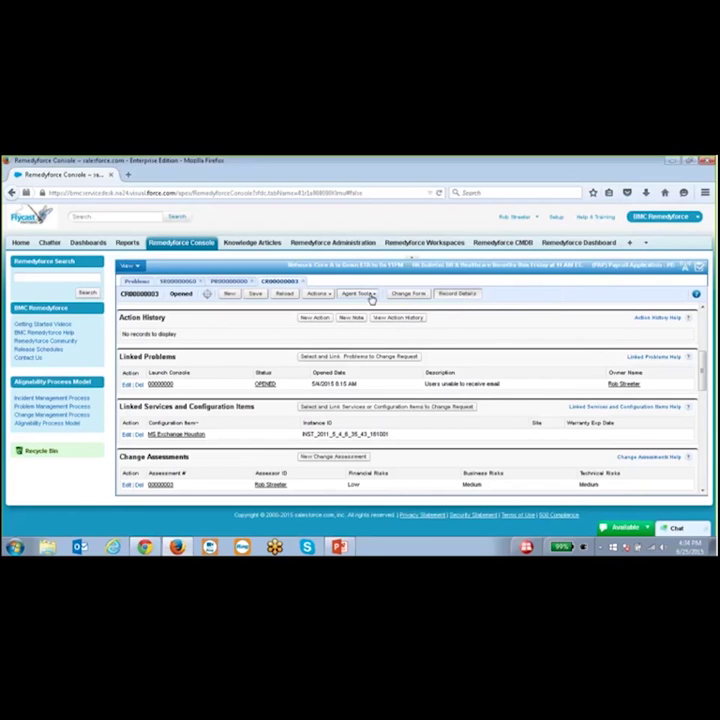
- Launch CI Explorer from the Agent Tools menu for CR00000003
click(371, 297)
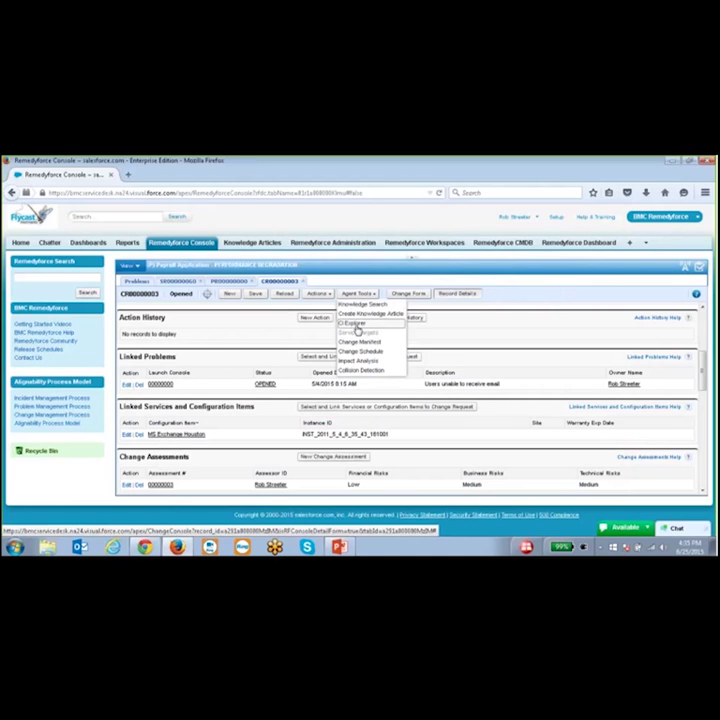
click(355, 326)
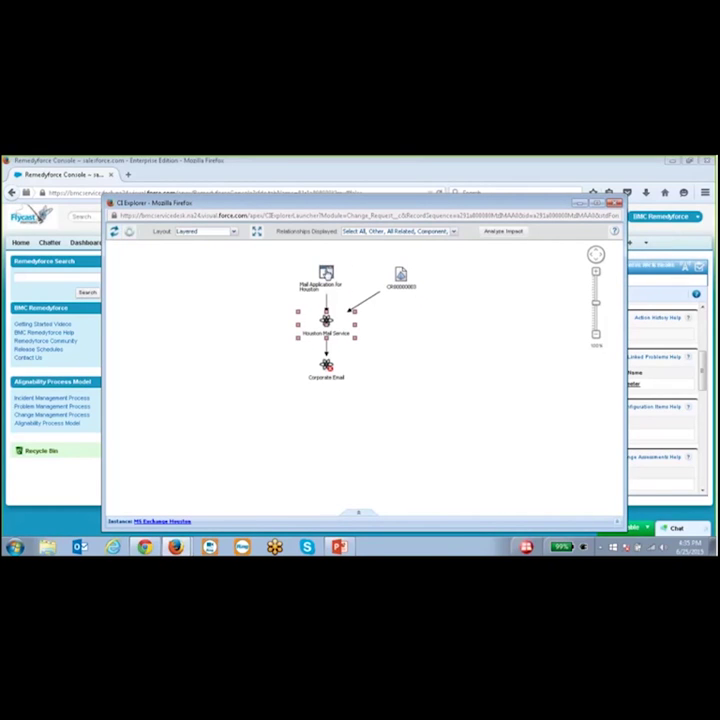
- Select the mail application node, maximize CI Explorer to review the map, then close it
click(326, 272)
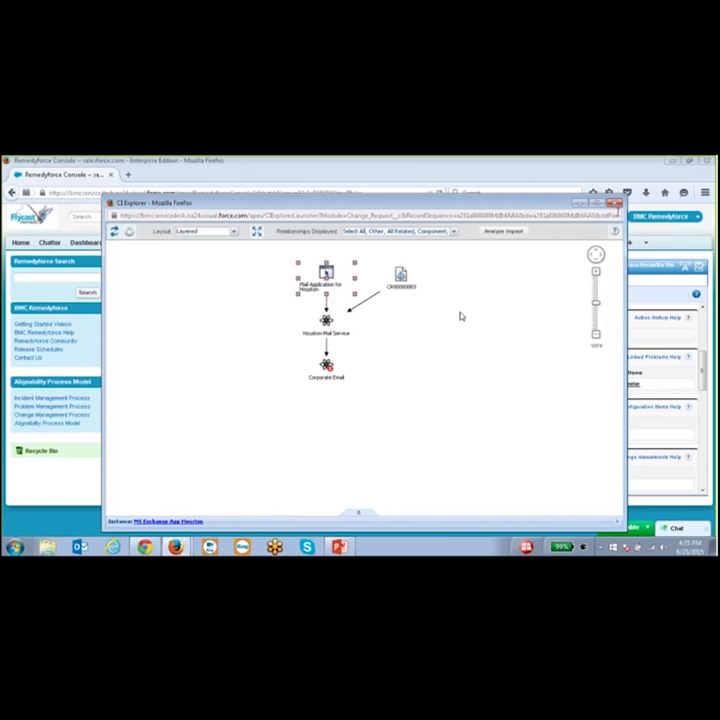
click(598, 204)
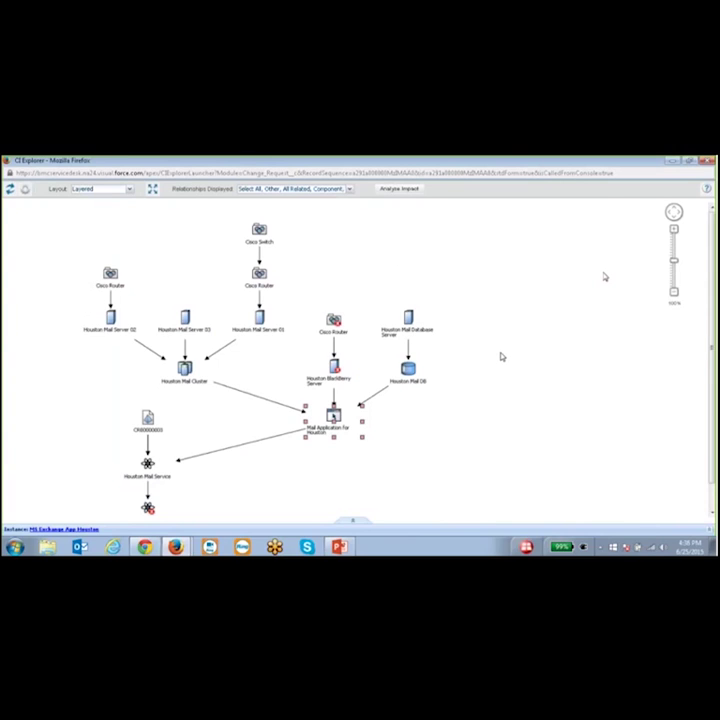
click(705, 163)
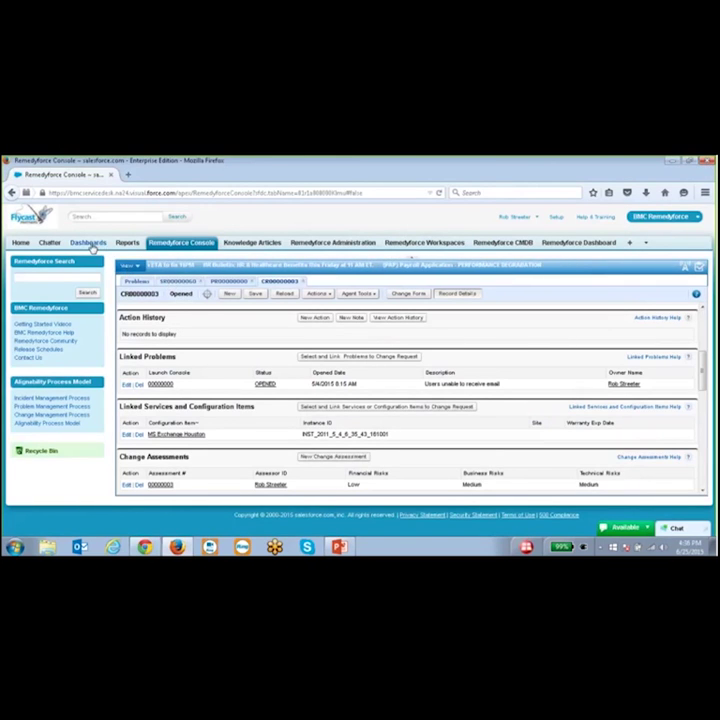
- Open the Executive Dashboard and scroll through its incident, SLA and change charts, then back up
click(91, 246)
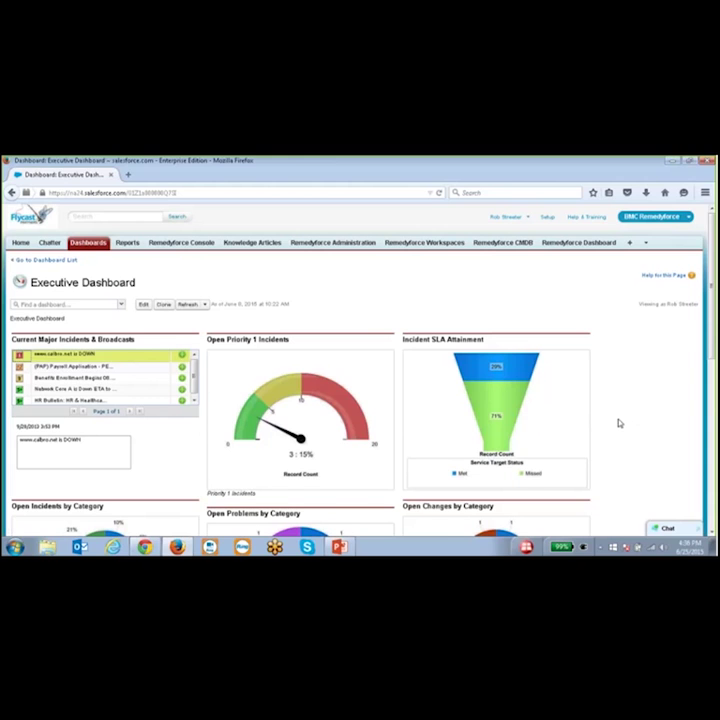
scroll(619, 420, down, 2)
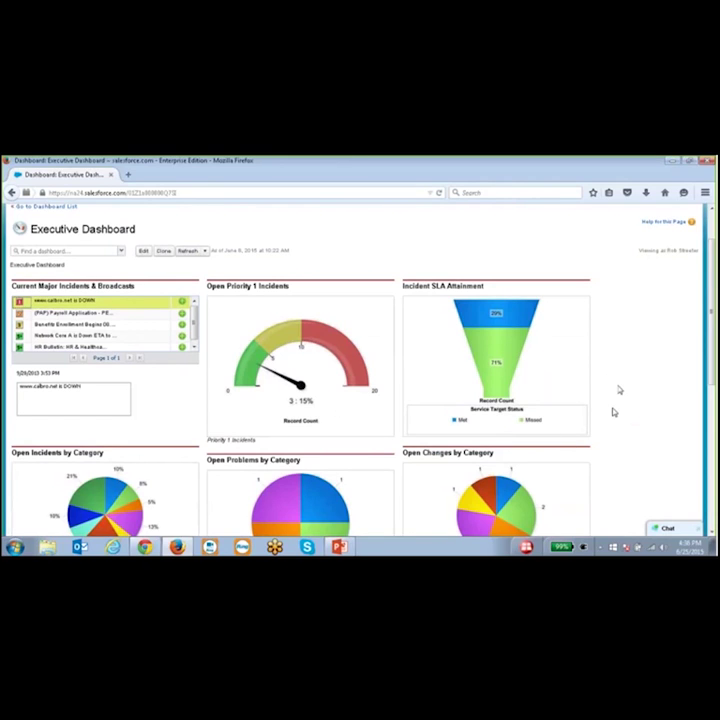
scroll(652, 323, down, 3)
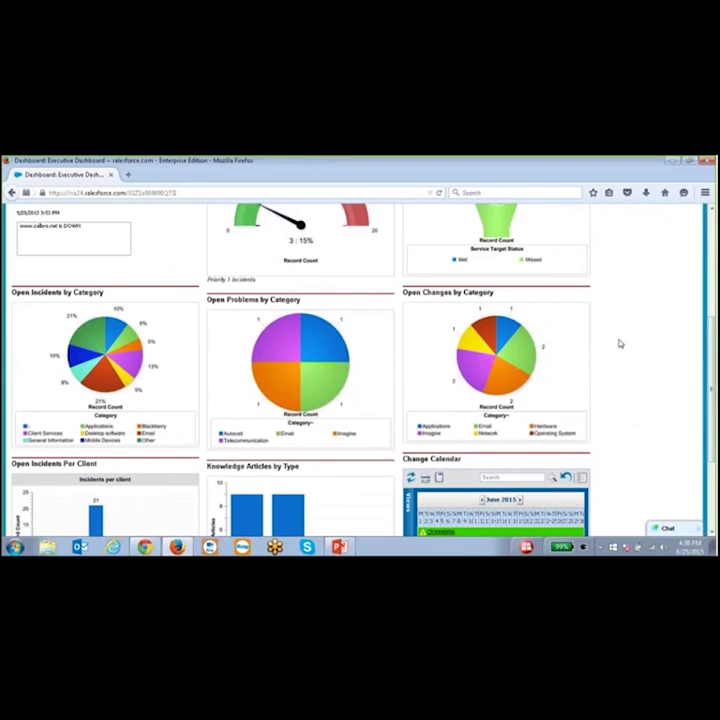
scroll(619, 341, down, 3)
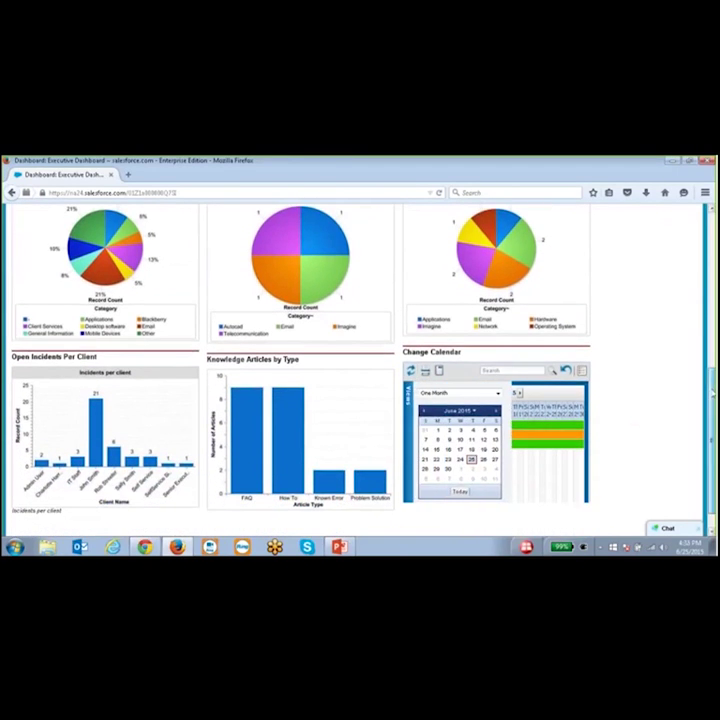
scroll(710, 257, up, 3)
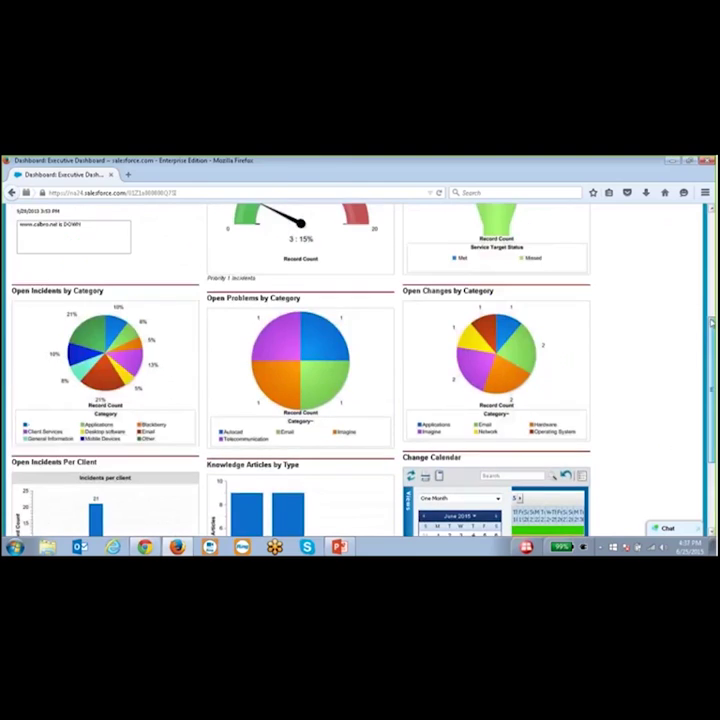
scroll(710, 257, up, 4)
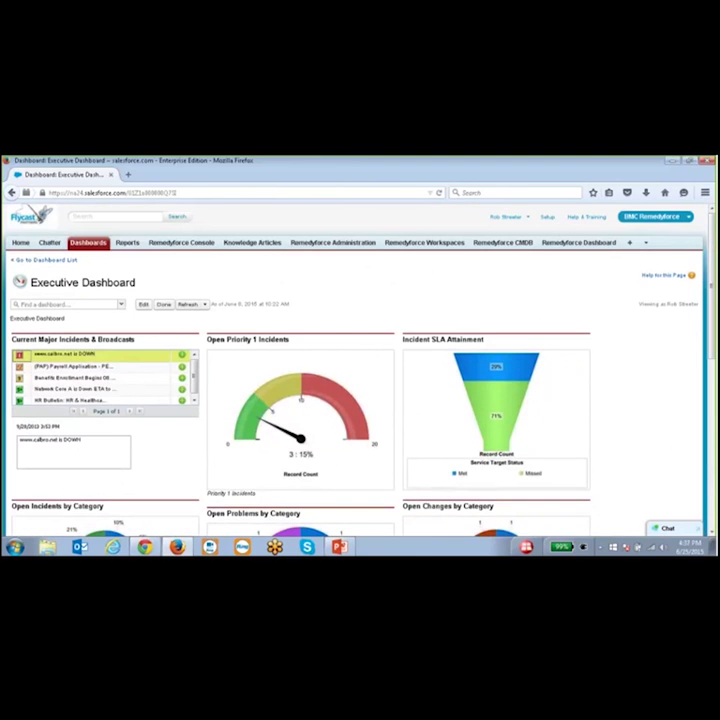
- Look through the Find a dashboard list without switching, then edit the Executive Dashboard
click(122, 305)
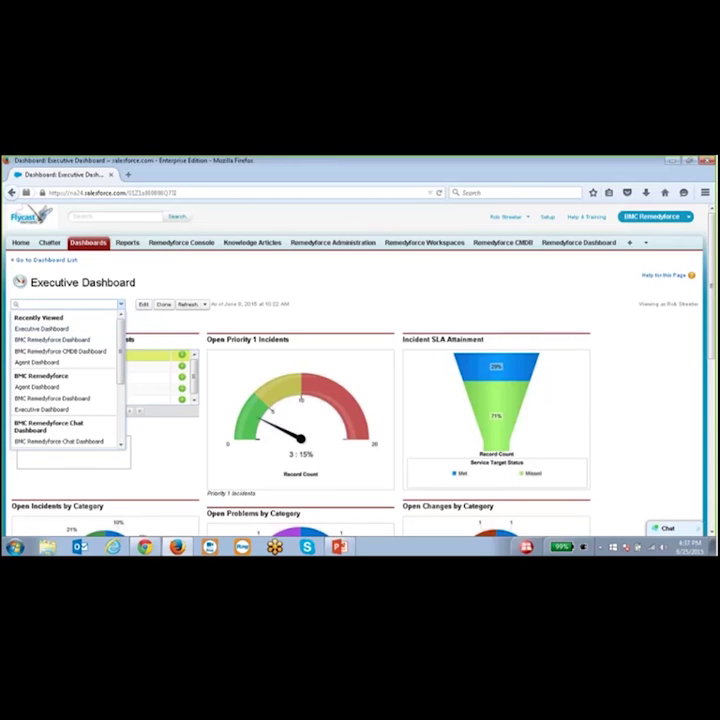
click(121, 306)
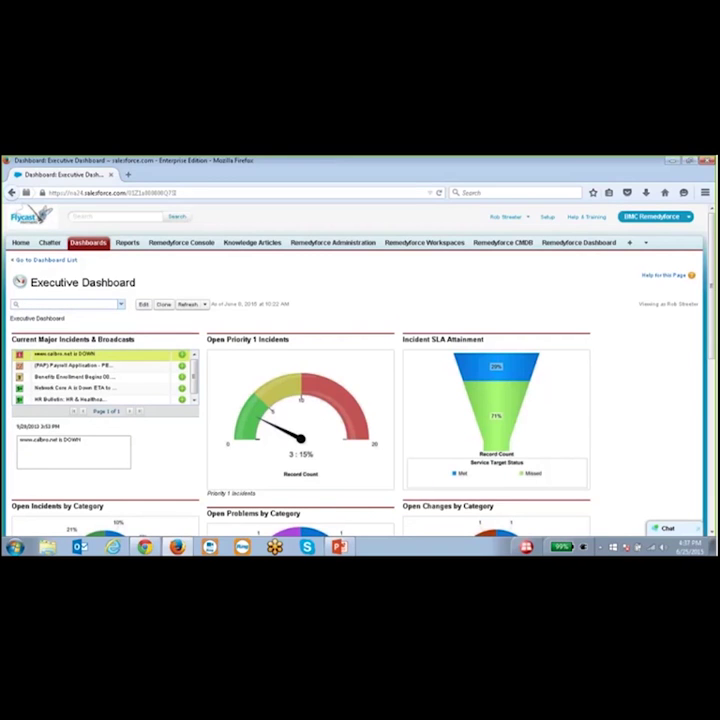
click(143, 305)
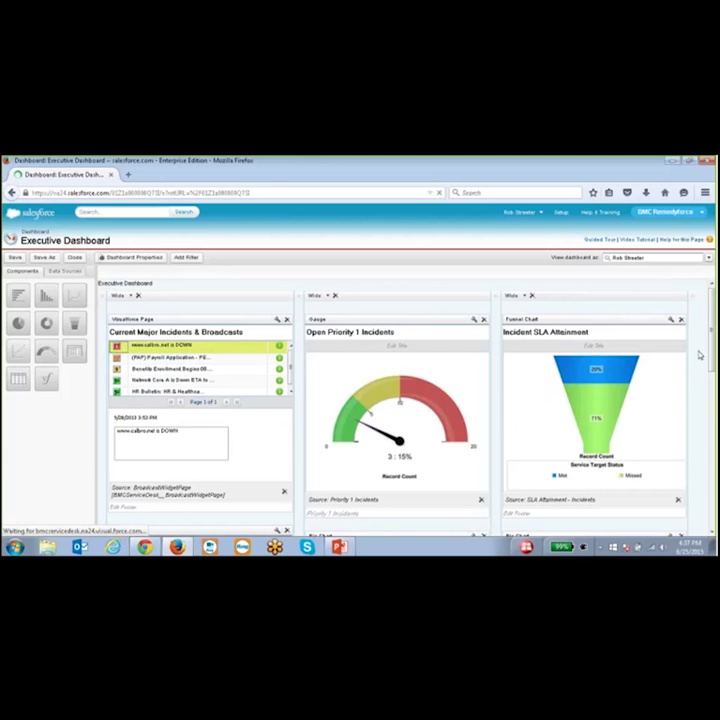
- Change the Incident SLA Attainment component from a funnel chart to a pie chart
scroll(712, 330, down, 1)
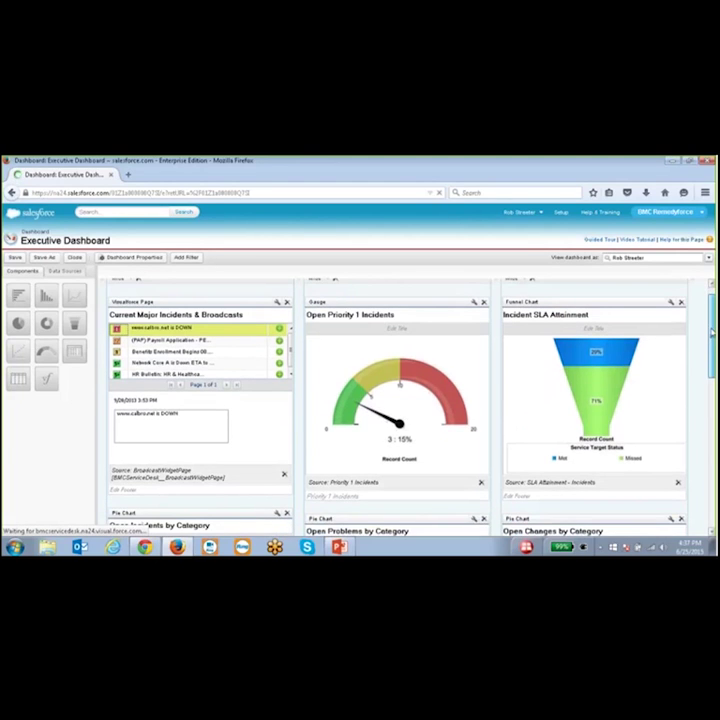
scroll(712, 330, up, 1)
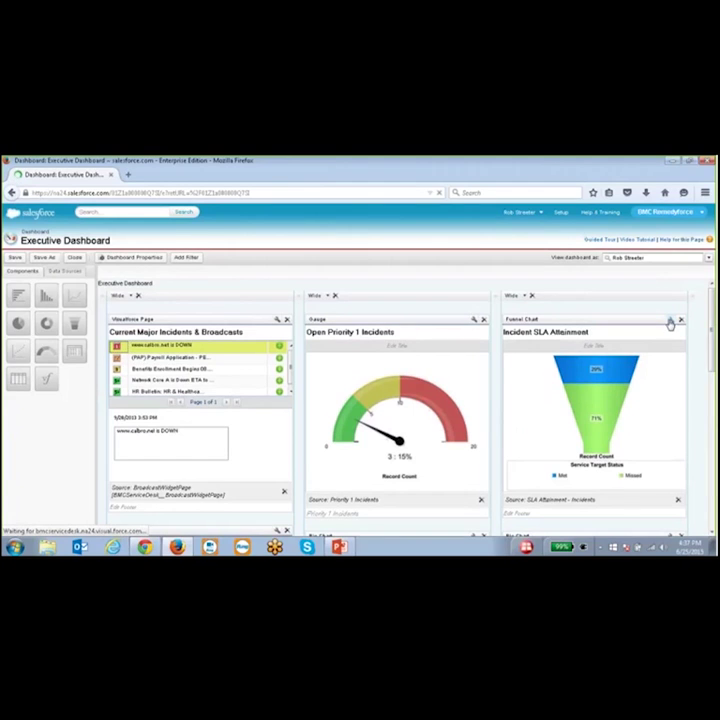
click(670, 320)
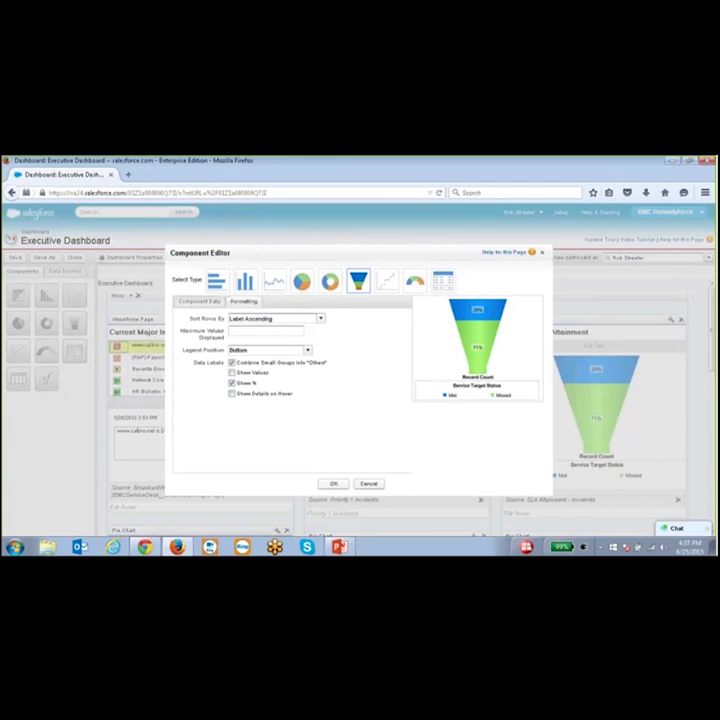
click(304, 288)
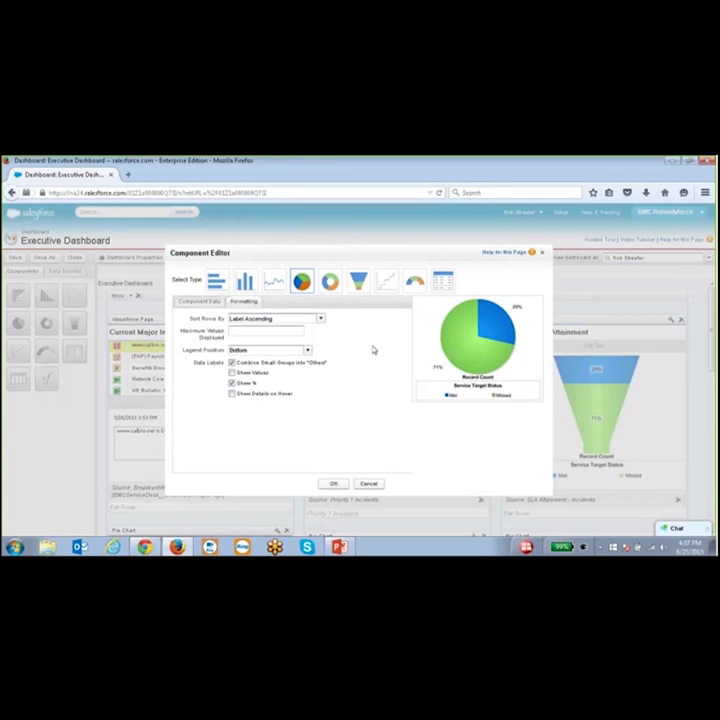
click(333, 484)
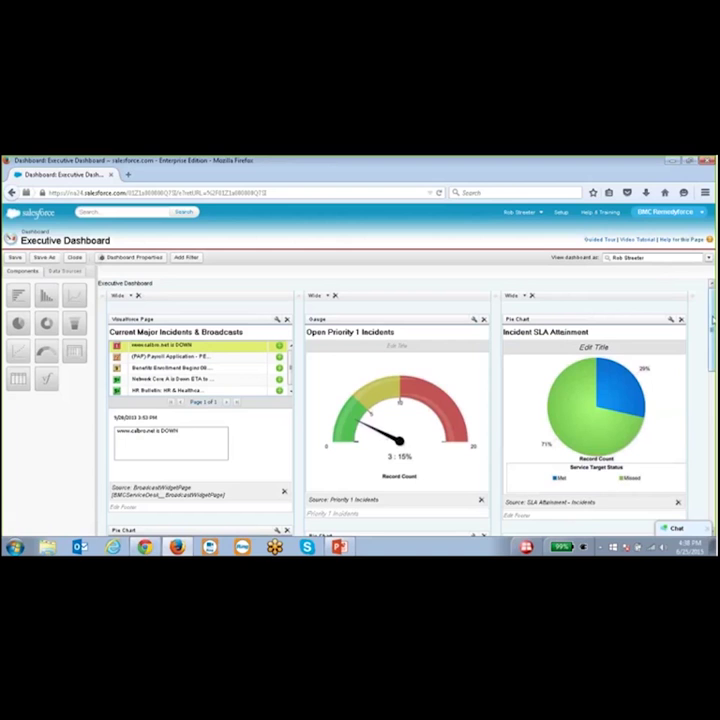
- Add the Configuration Items by Class report from BMC Remedyforce Reports below Knowledge Articles by Type
drag(712, 316, 704, 493)
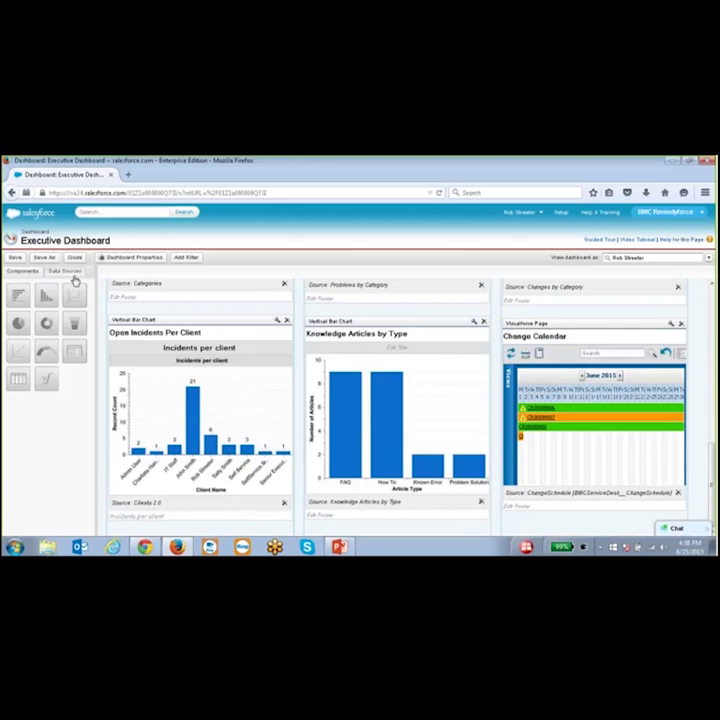
click(56, 276)
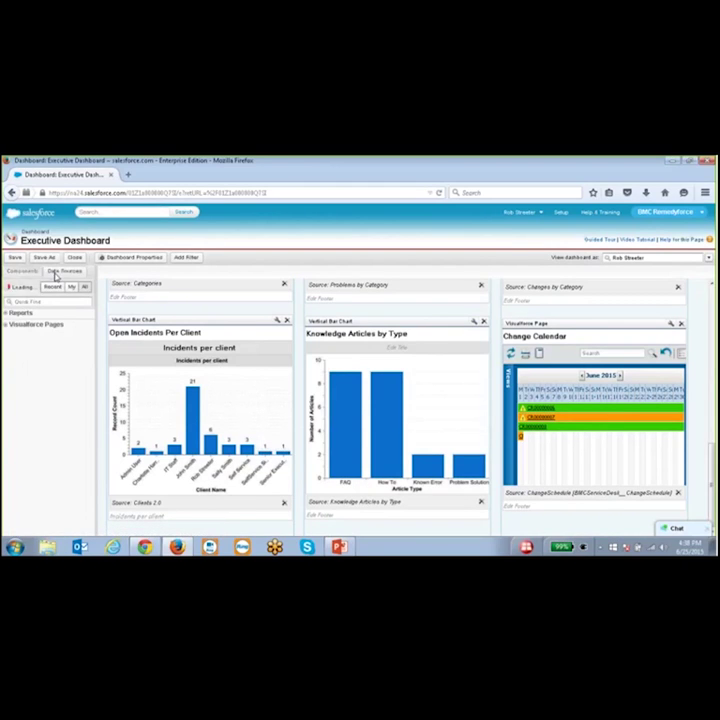
click(6, 314)
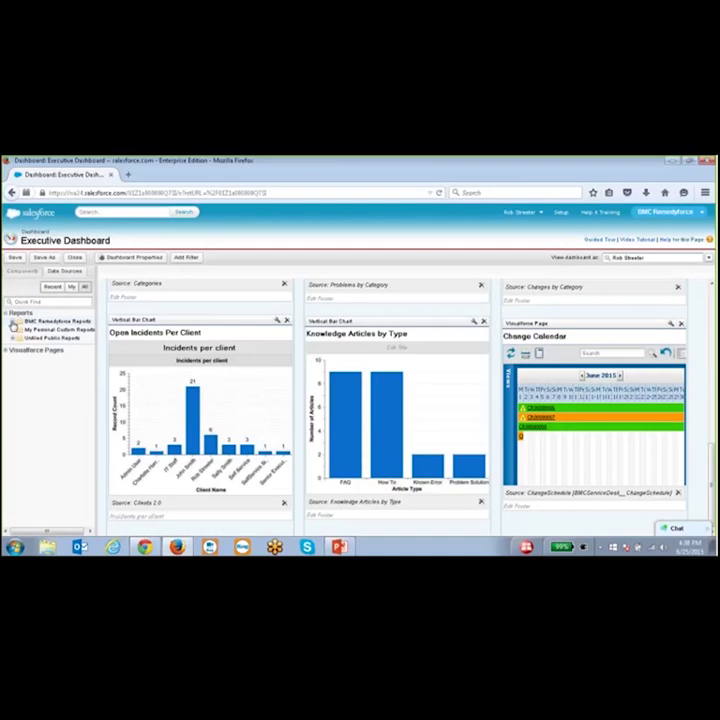
click(13, 322)
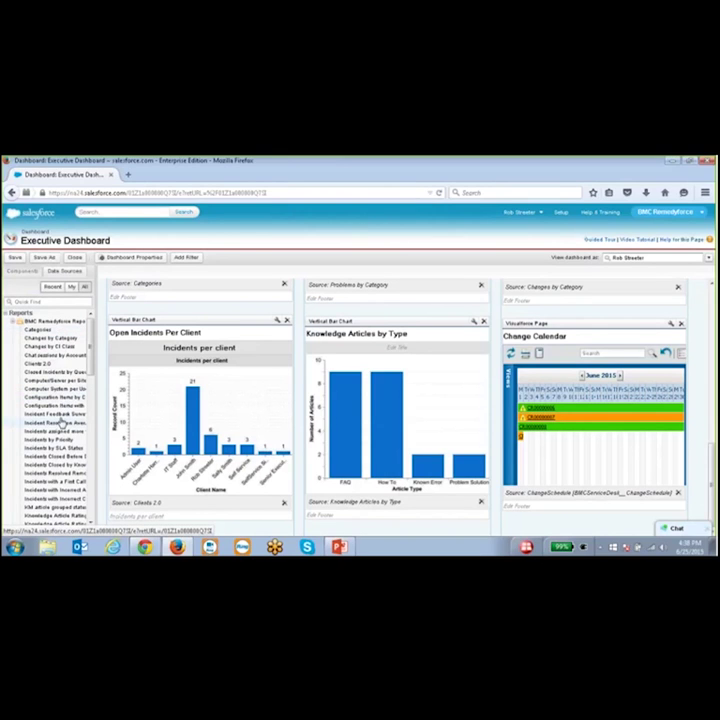
drag(63, 400, 338, 524)
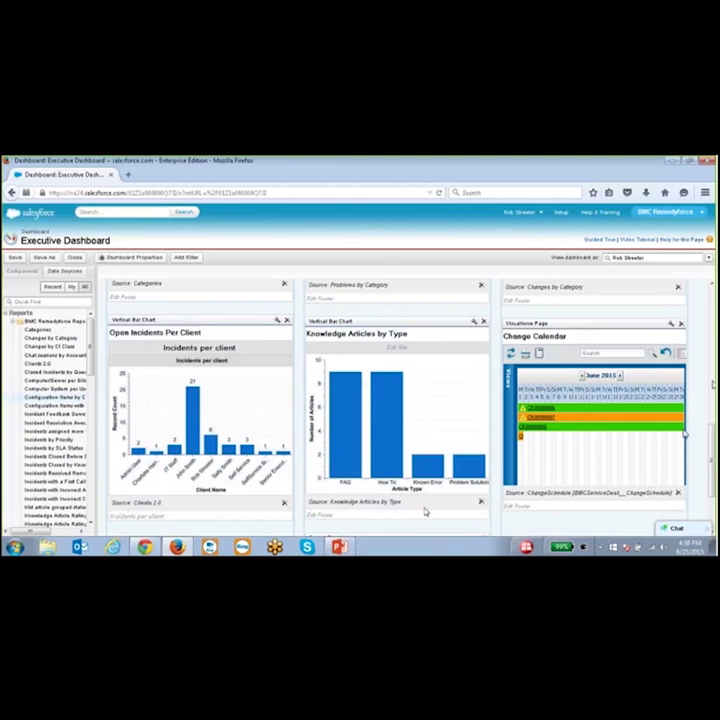
- Make the new Configuration Items by Class component a pie chart
scroll(425, 512, down, 2)
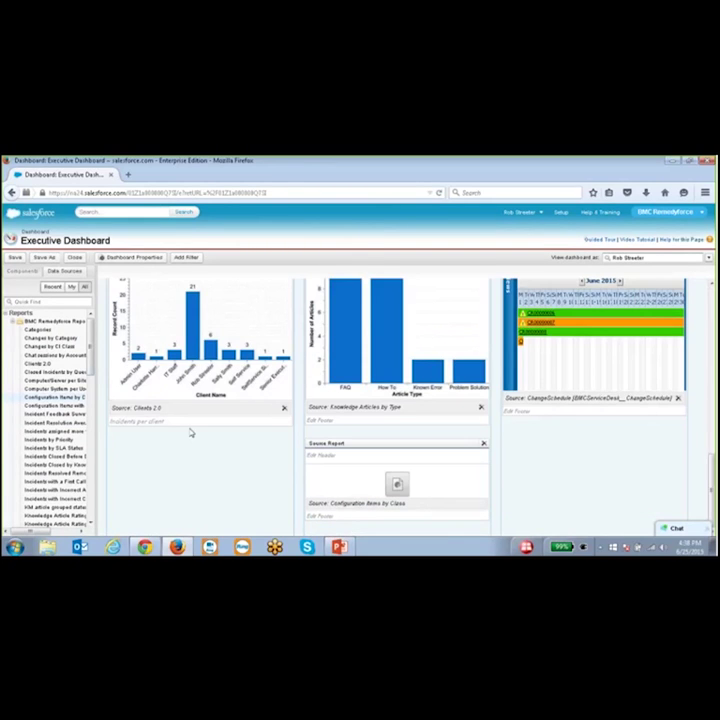
click(24, 271)
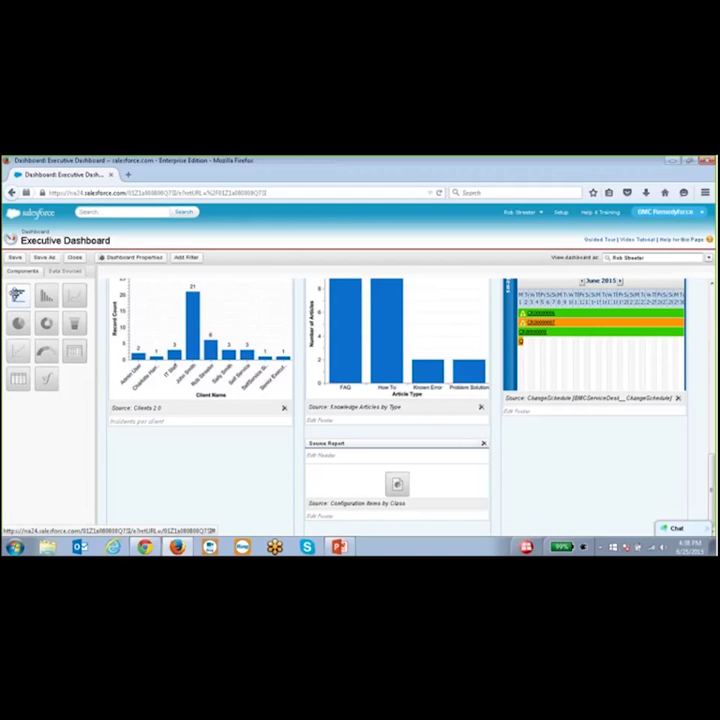
drag(19, 322, 405, 488)
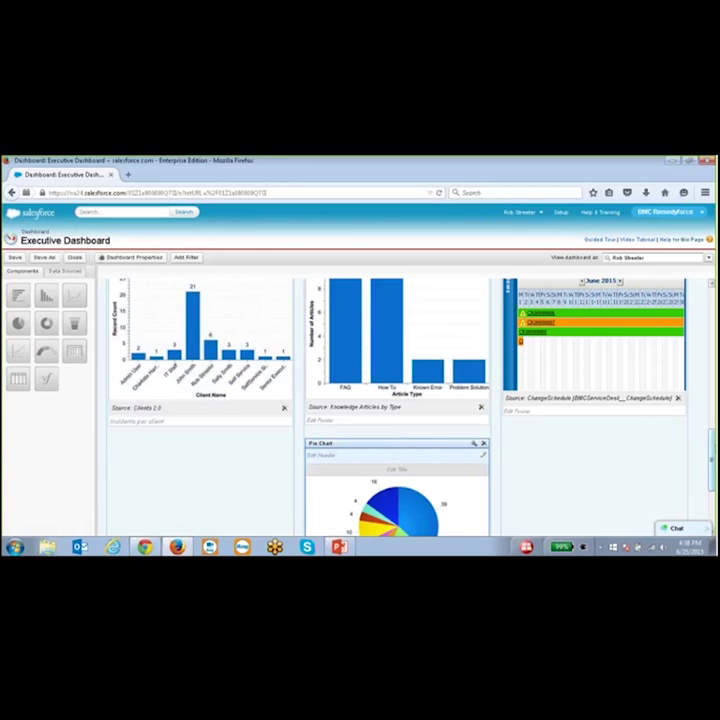
scroll(400, 400, down, 3)
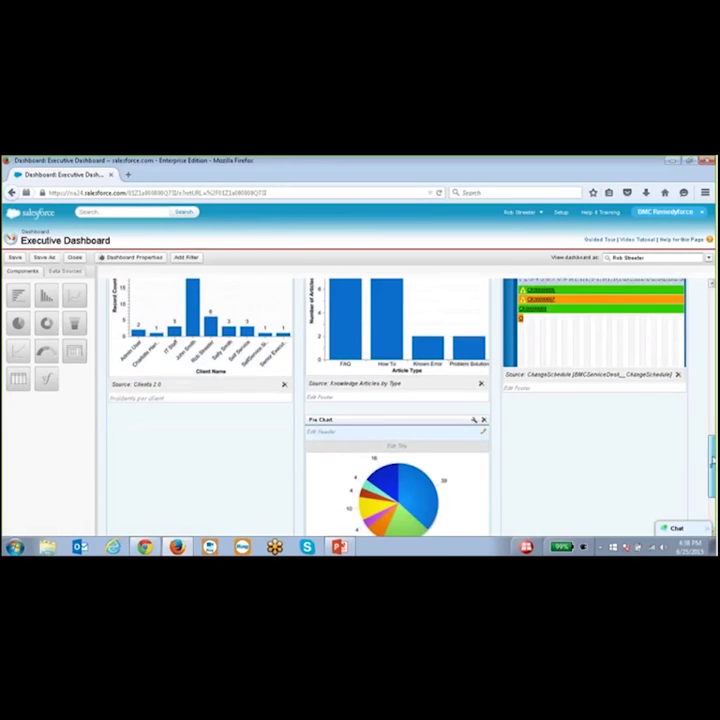
scroll(694, 456, down, 1)
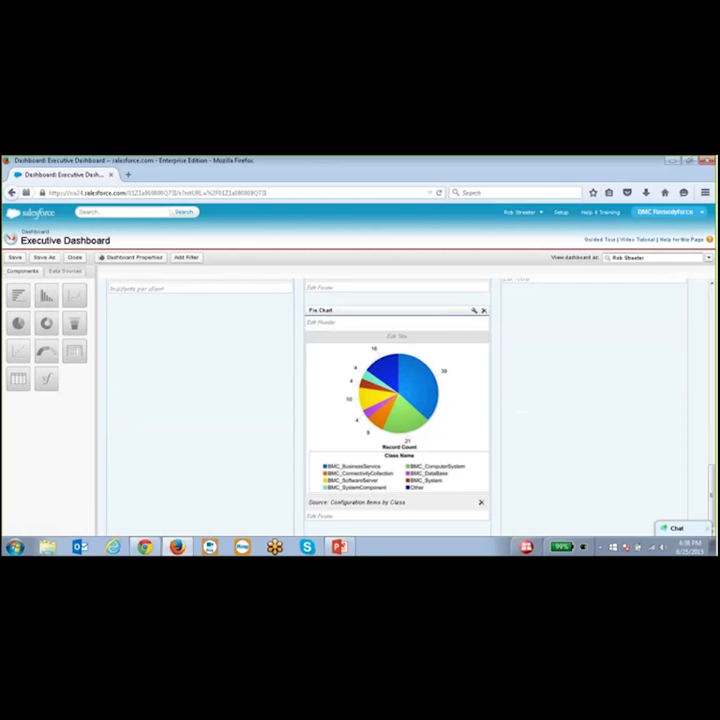
drag(711, 485, 700, 293)
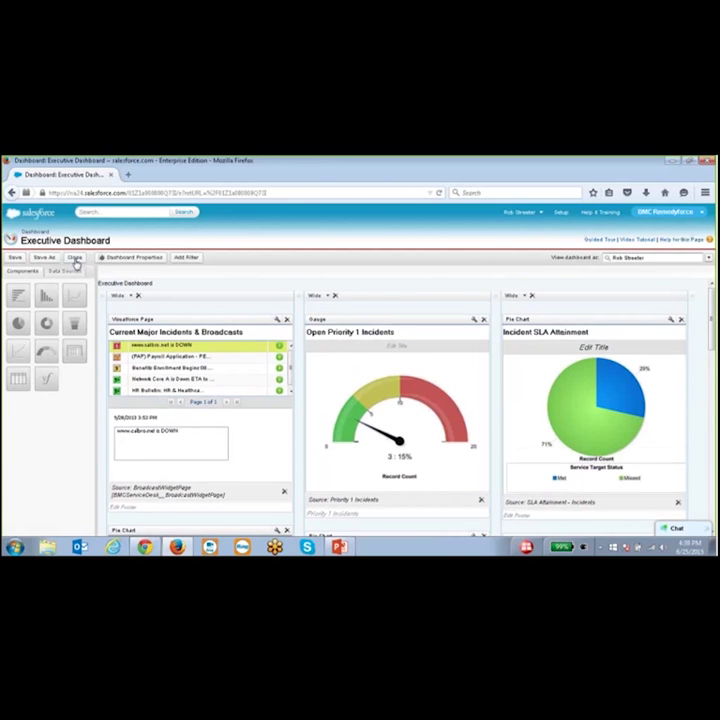
- Close the dashboard builder without saving and open the Open Incidents by Category report
click(75, 259)
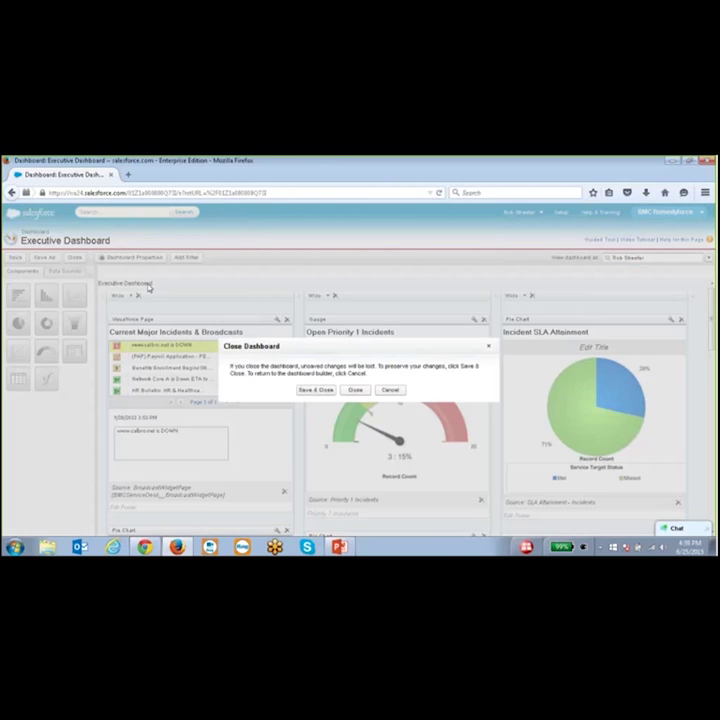
click(356, 391)
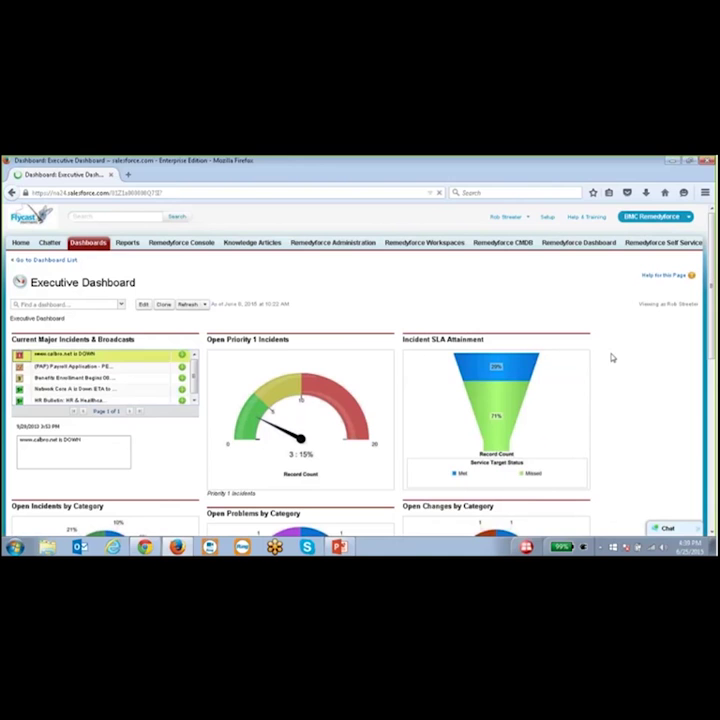
scroll(201, 382, down, 3)
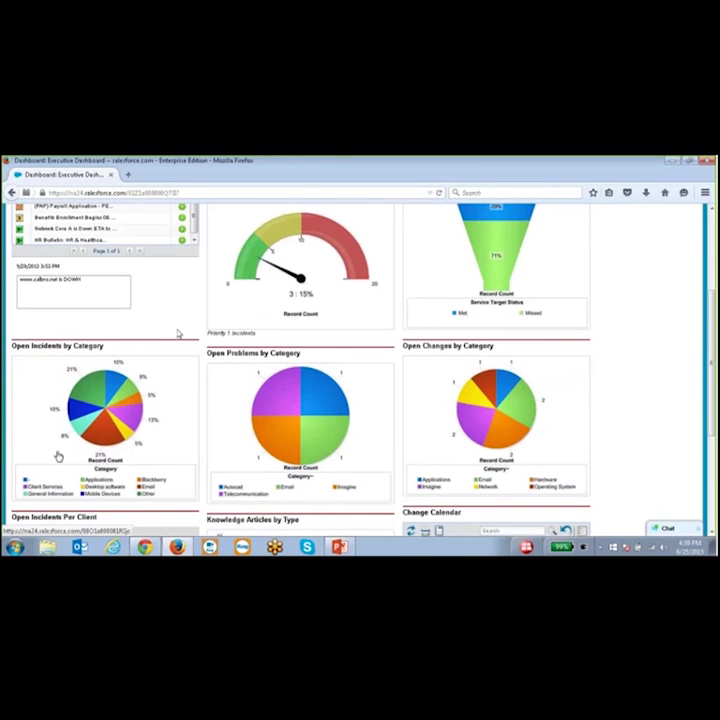
click(109, 416)
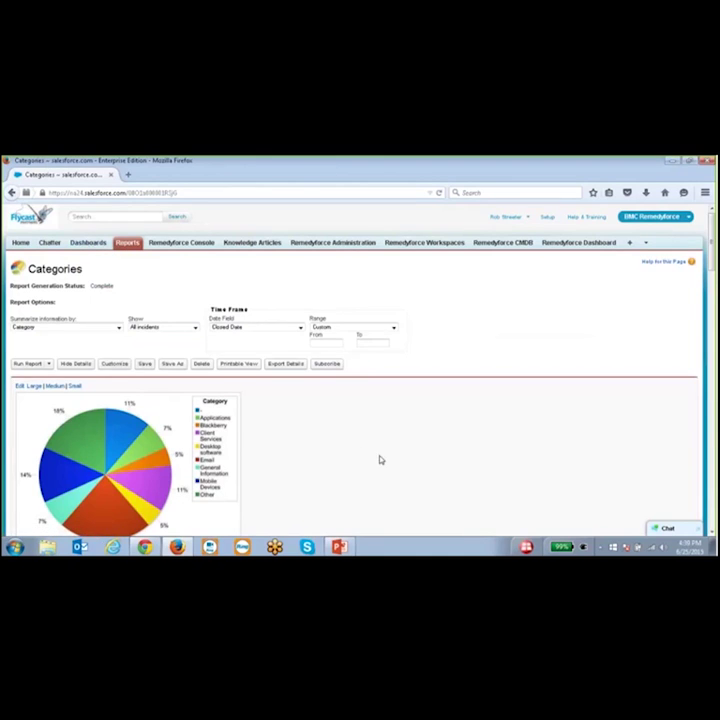
scroll(379, 460, down, 5)
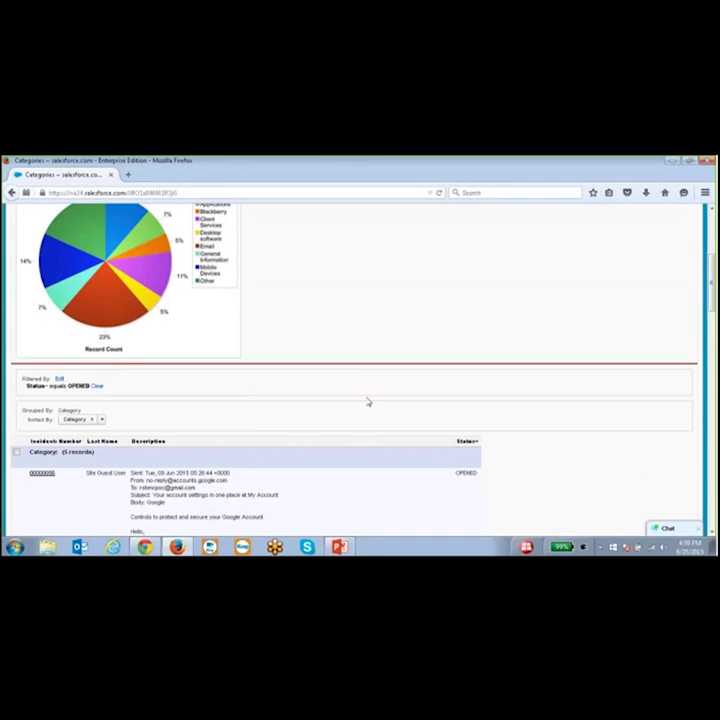
scroll(366, 400, down, 3)
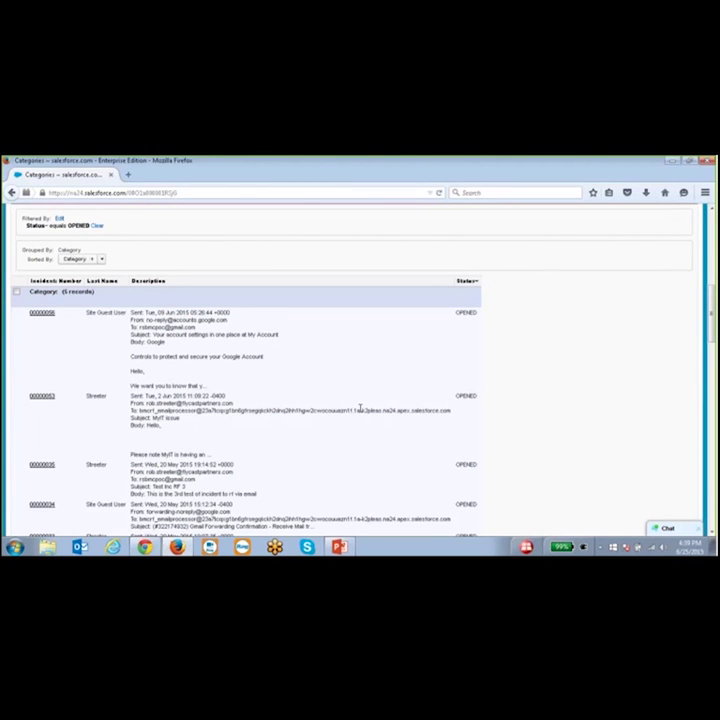
scroll(335, 401, down, 10)
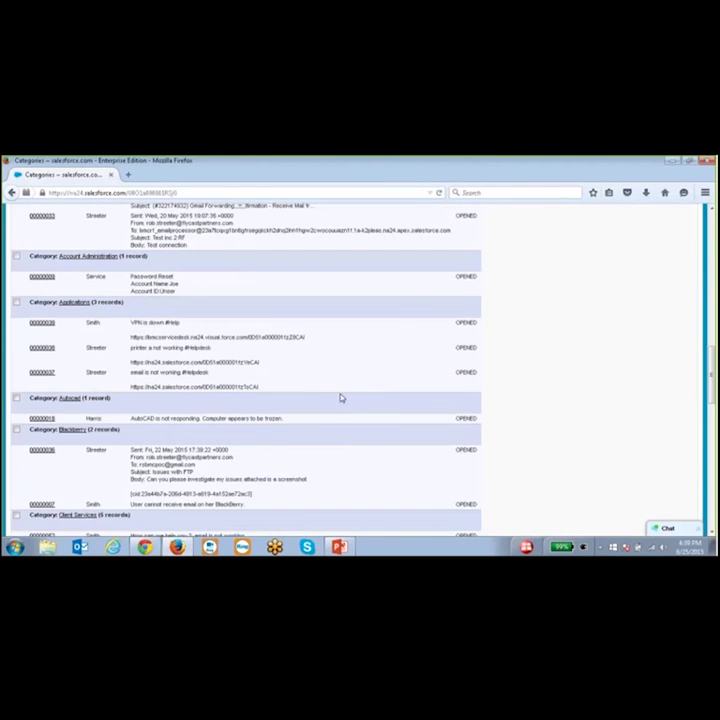
scroll(508, 360, down, 3)
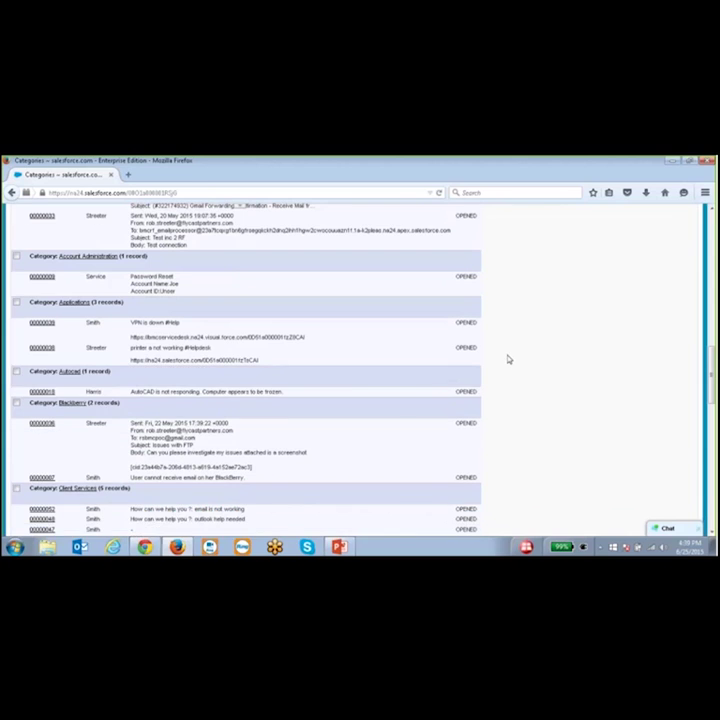
drag(712, 390, 712, 272)
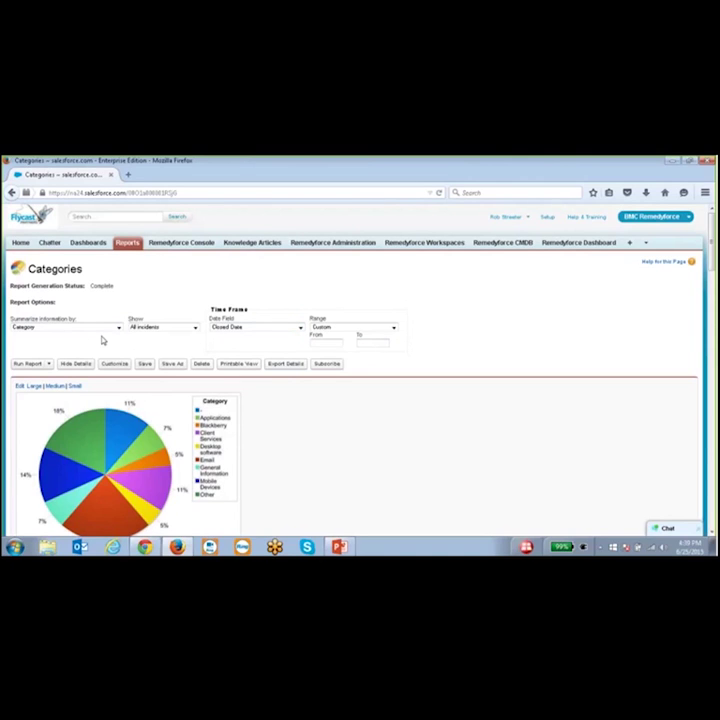
- Keep the Categories report's Show filter set to All incidents
click(196, 328)
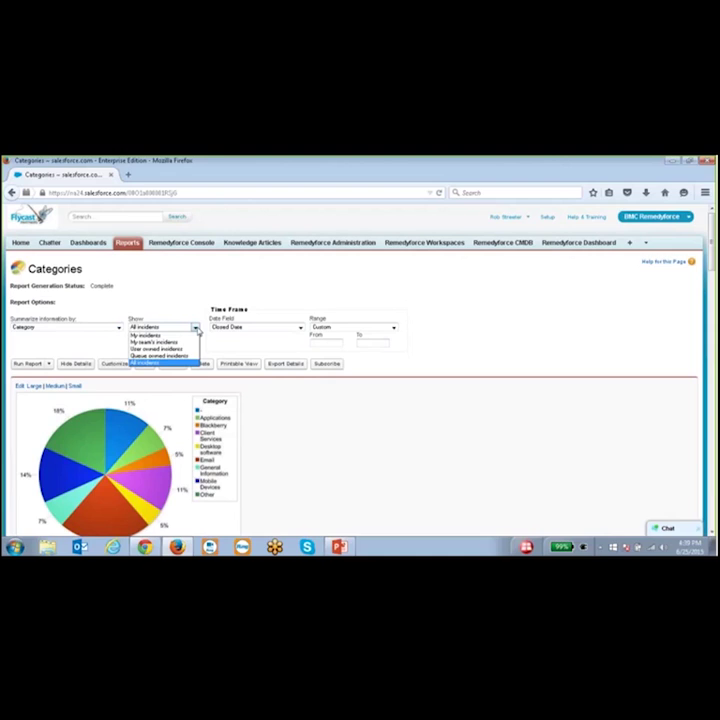
click(509, 328)
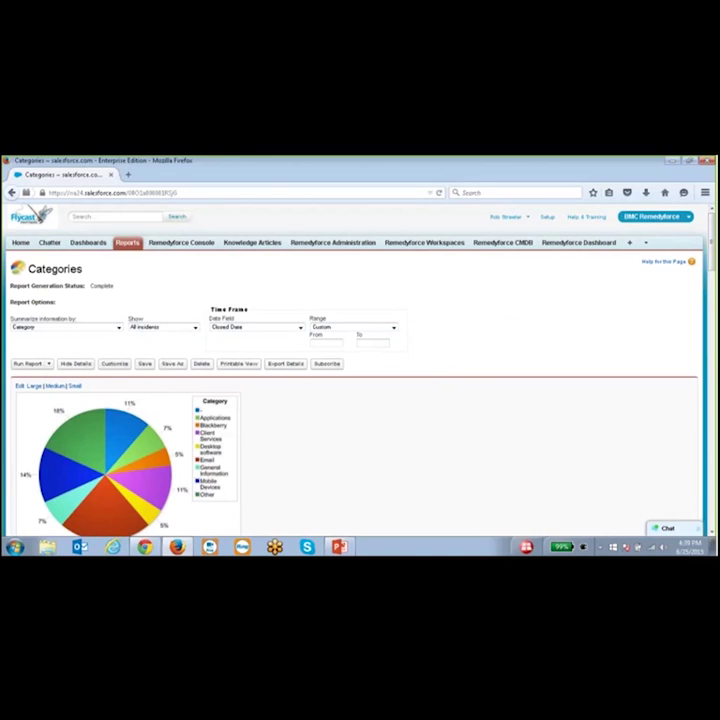
- Customize the Categories report in Report Builder and add the Account column
click(112, 368)
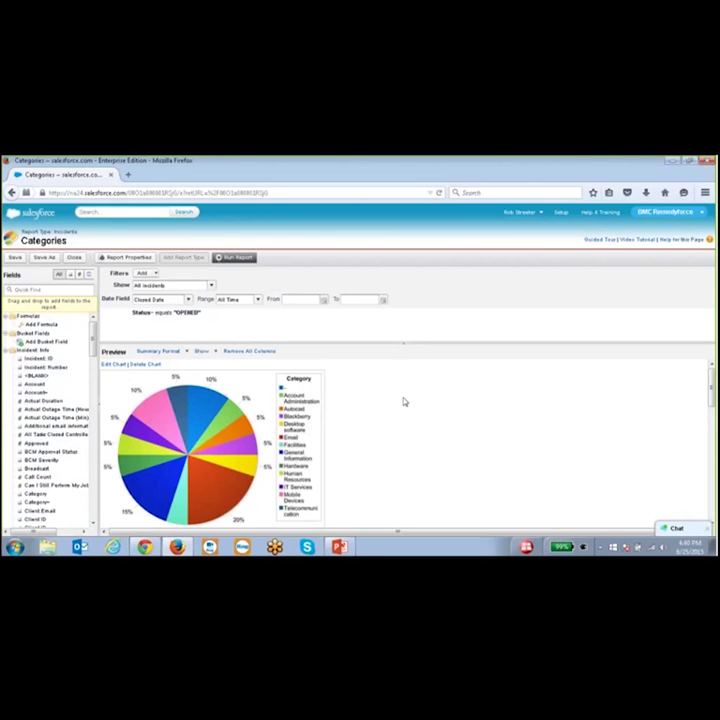
scroll(402, 402, down, 2)
scroll(396, 401, down, 3)
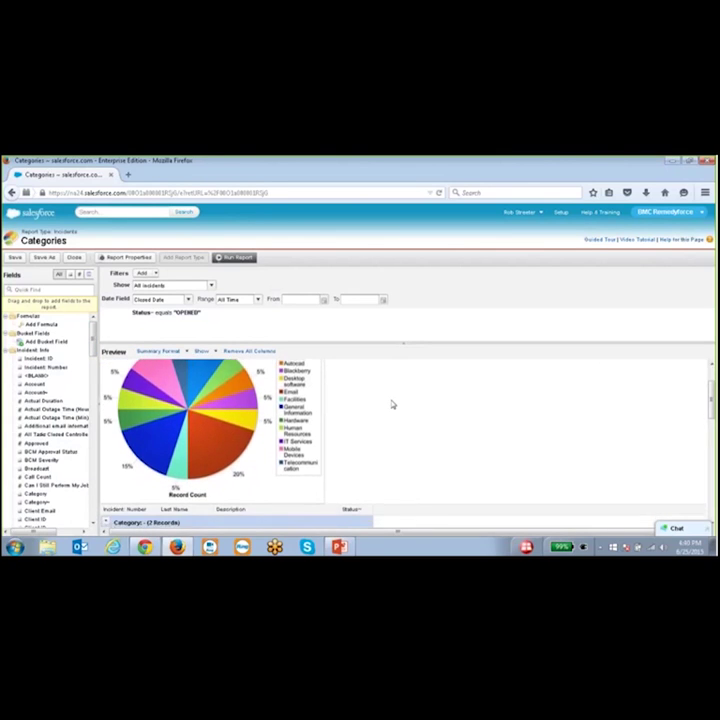
scroll(392, 404, down, 3)
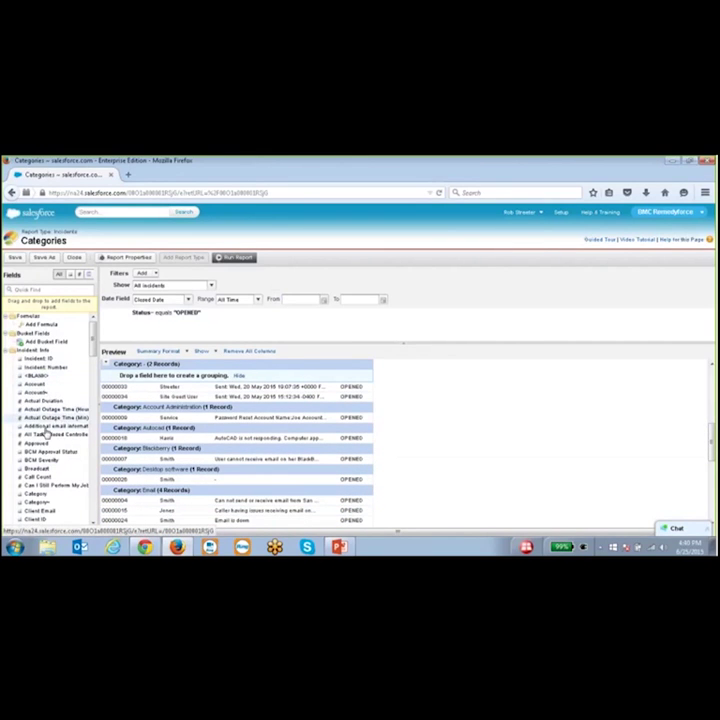
double_click(37, 393)
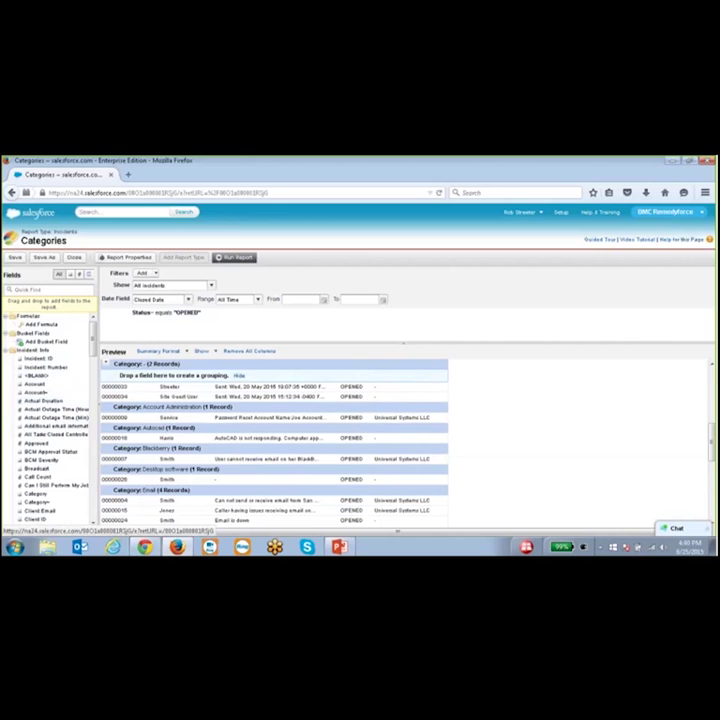
- Group records by Client ID within each category and start a Category filter
scroll(50, 480, down, 3)
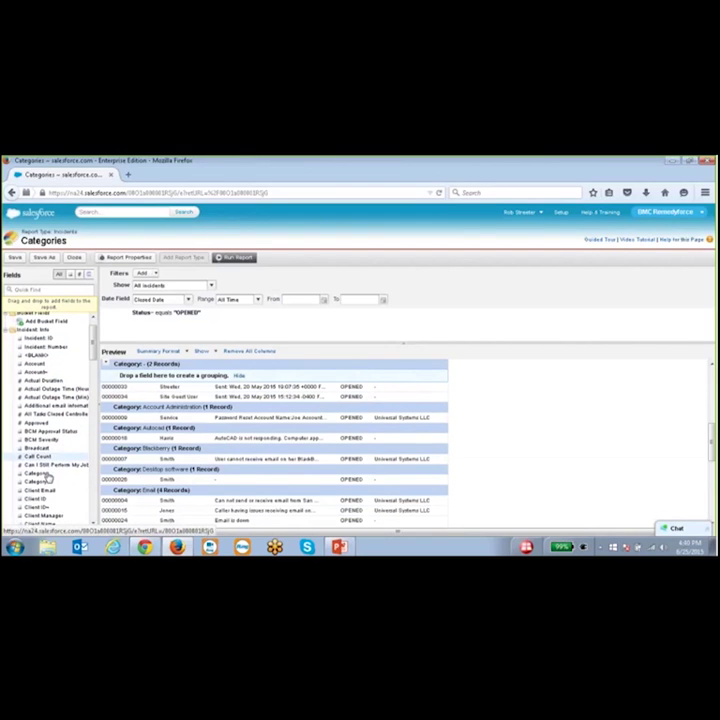
drag(52, 490, 447, 381)
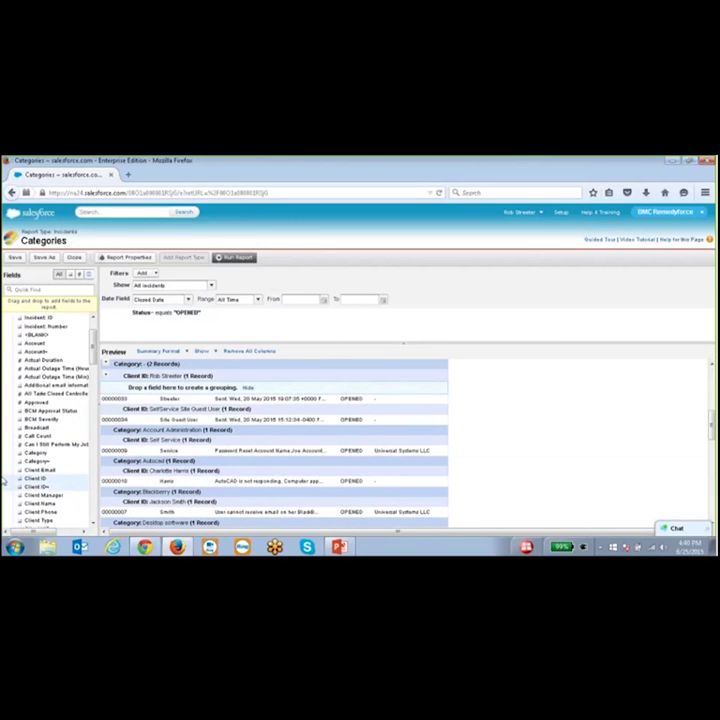
scroll(56, 480, up, 3)
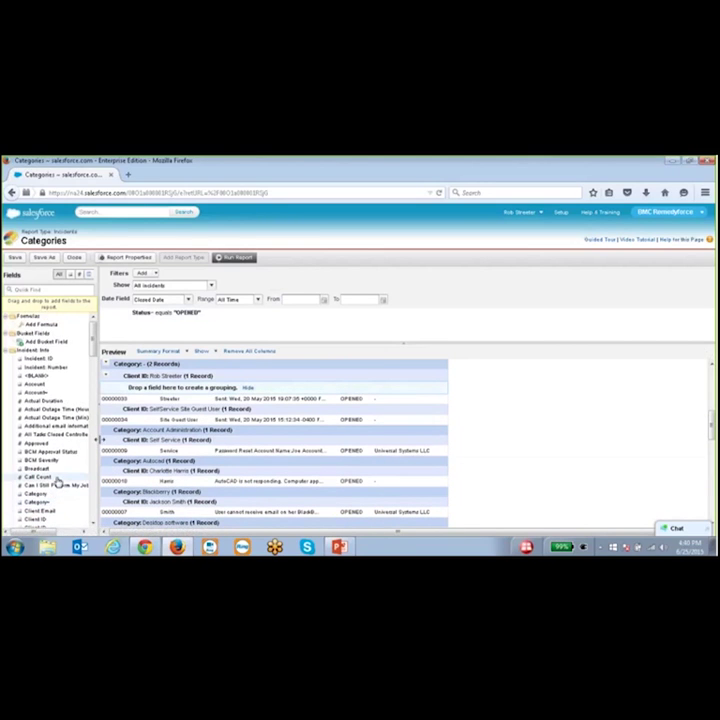
scroll(70, 450, down, 2)
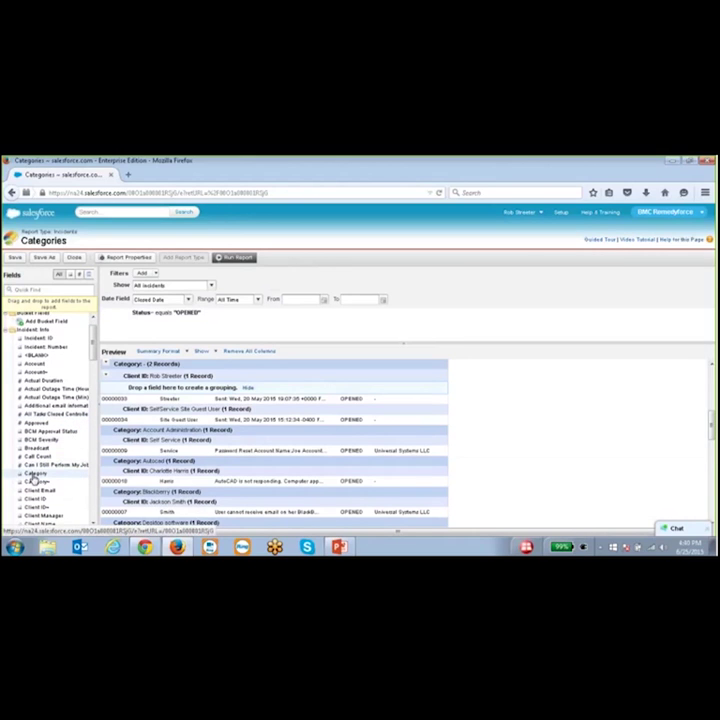
drag(34, 479, 165, 326)
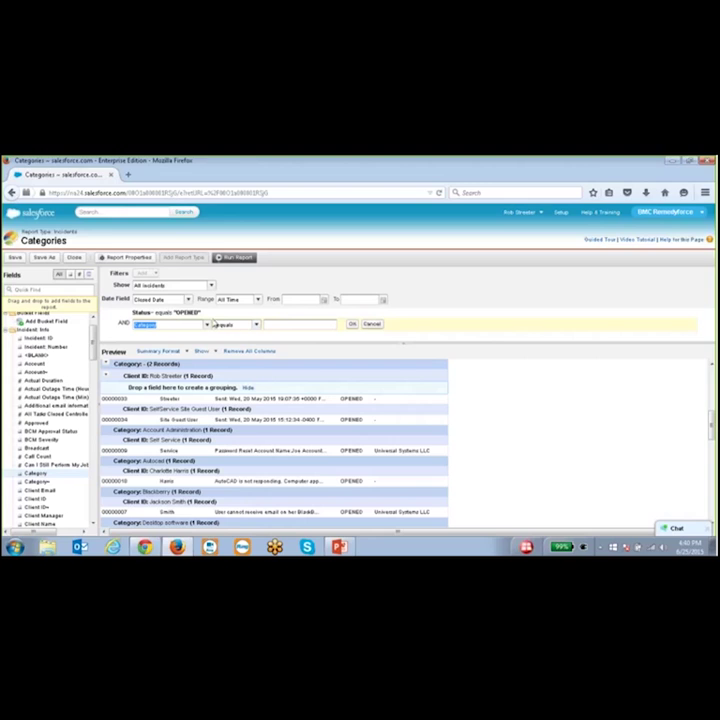
- Keep the Category filter operator at equals, select its value box, then close the builder
click(256, 325)
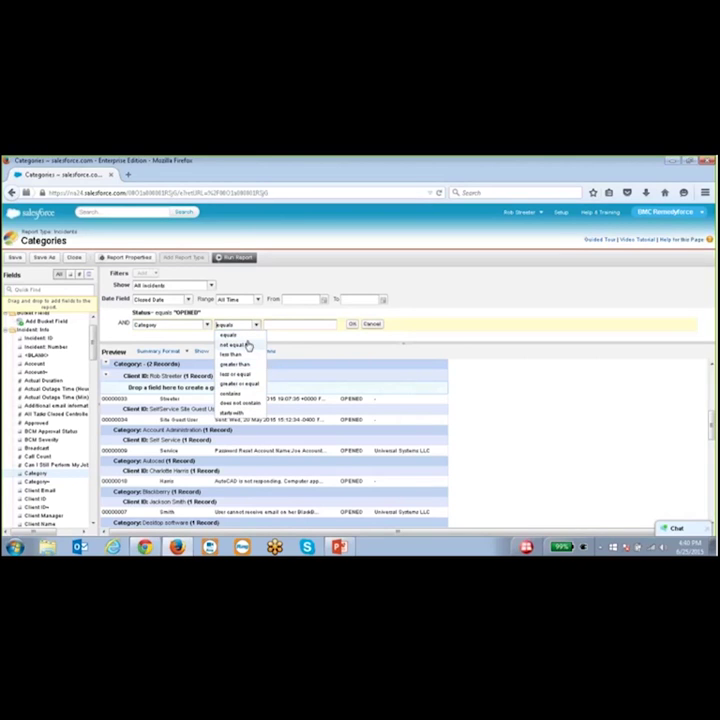
click(283, 323)
click(283, 322)
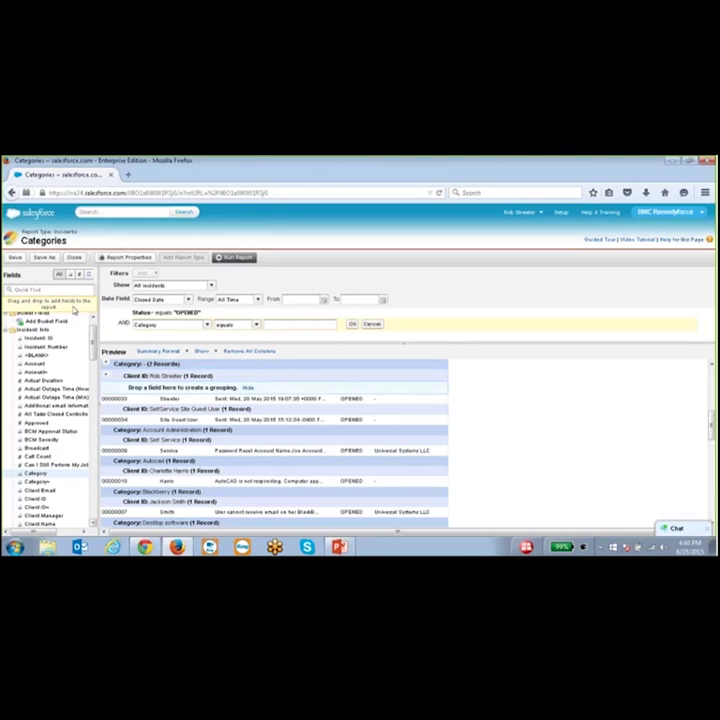
click(75, 259)
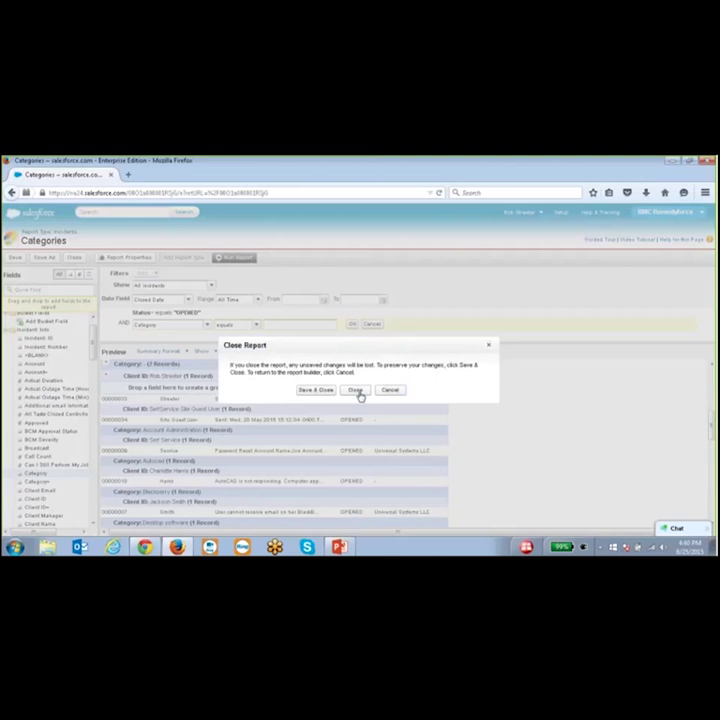
- Discard the Categories report changes and go to the Salesforce Home page
click(357, 391)
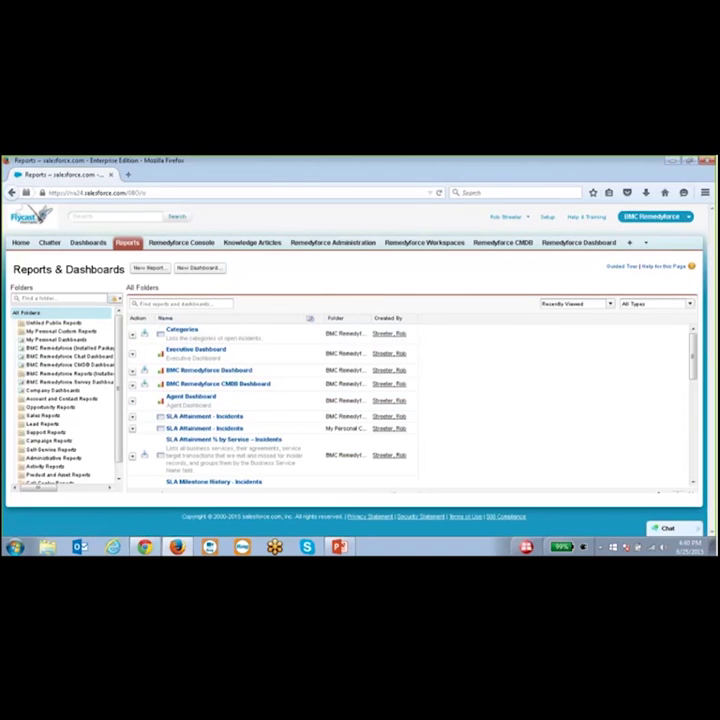
click(20, 244)
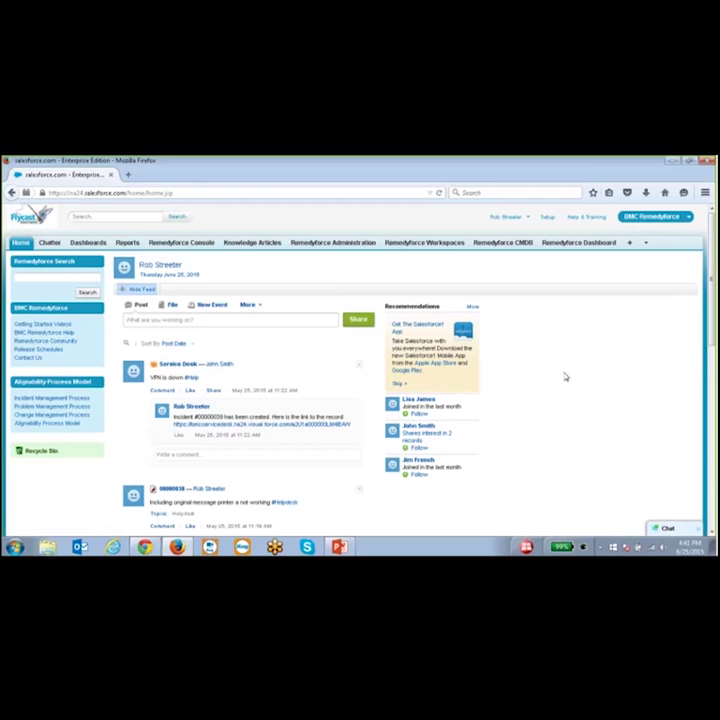
- Switch the Remedyforce Console list to Broadcasts and open the WEB-01 broadcast record
click(188, 243)
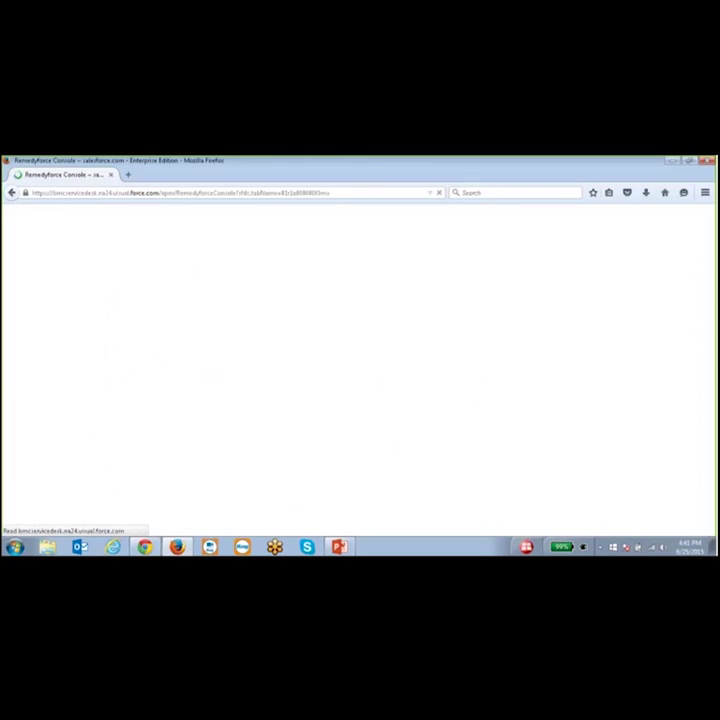
click(132, 266)
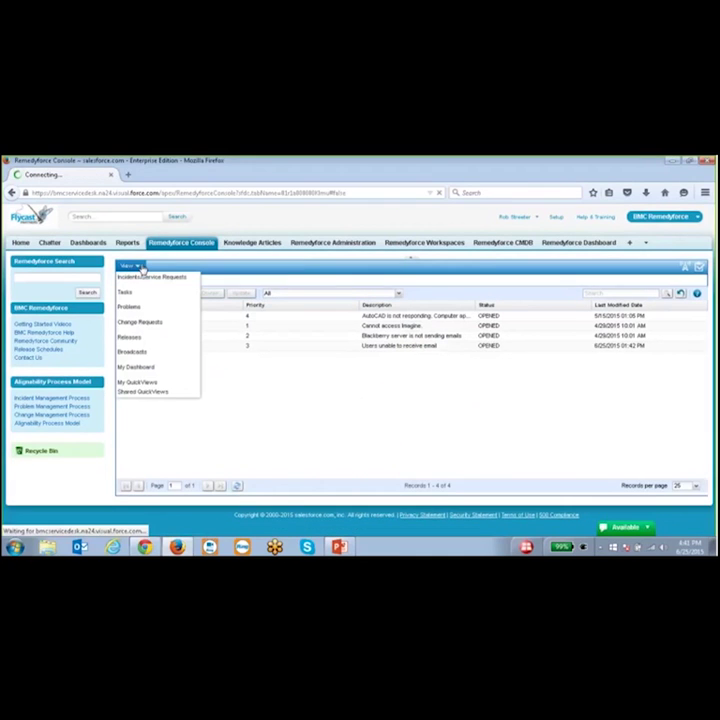
click(139, 354)
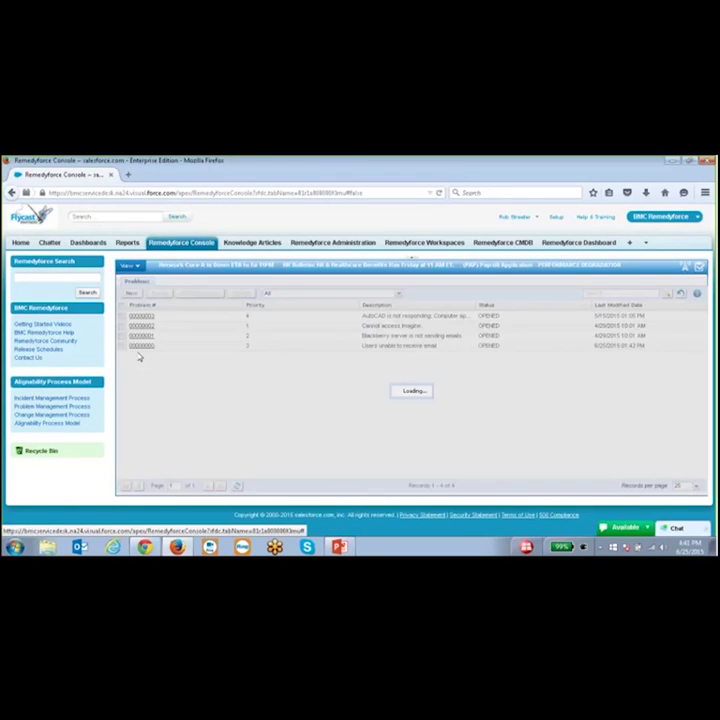
click(139, 316)
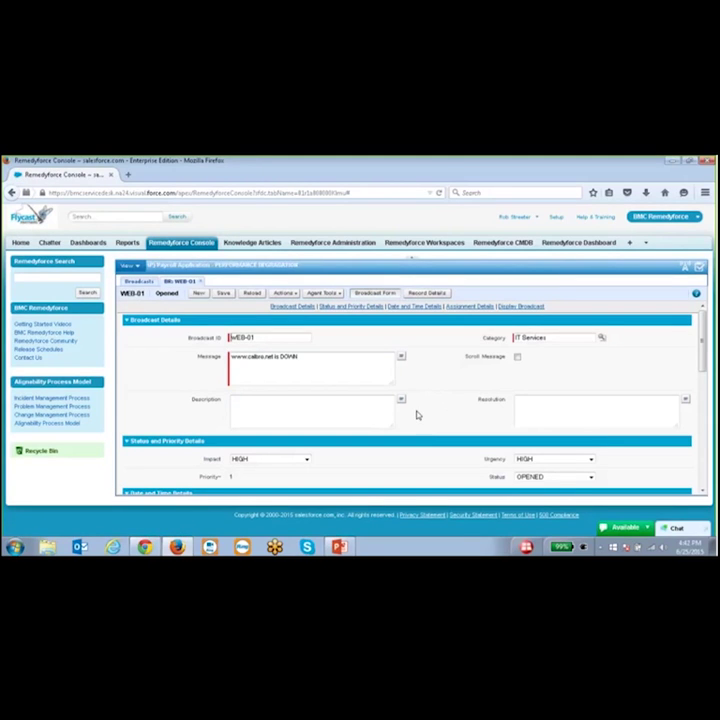
scroll(424, 409, down, 10)
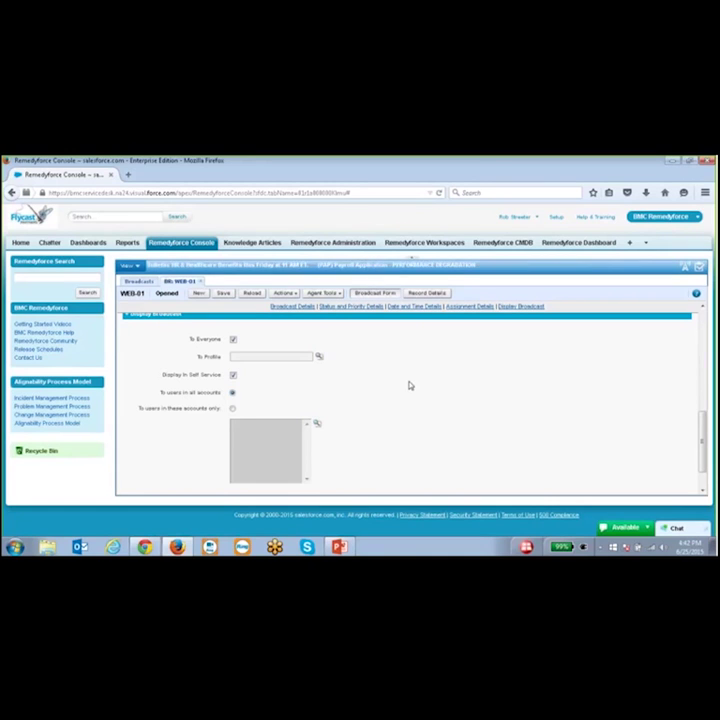
scroll(418, 394, up, 10)
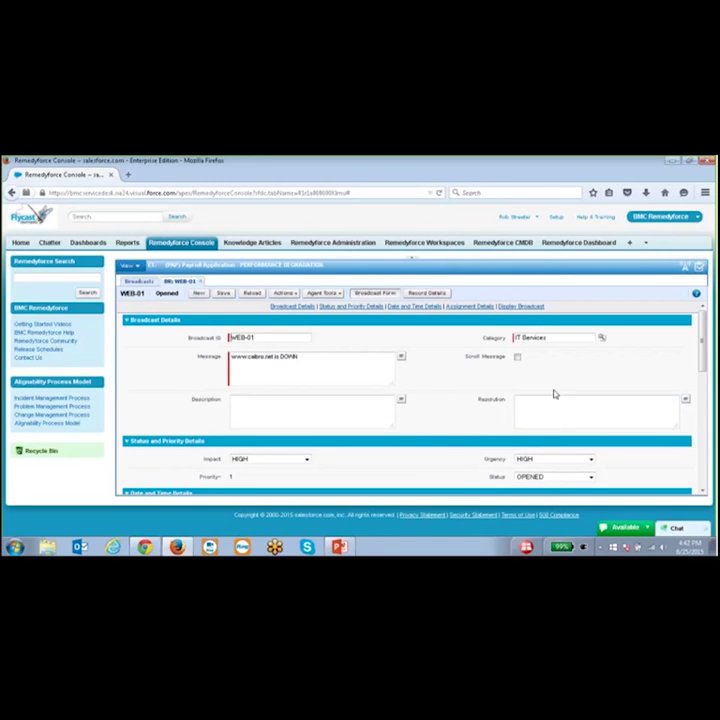
mouse_move(543, 398)
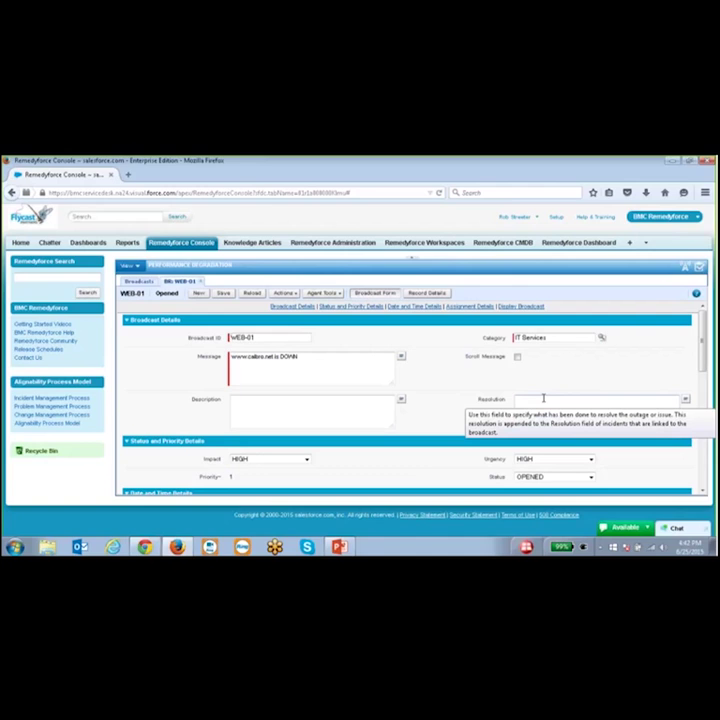
click(555, 405)
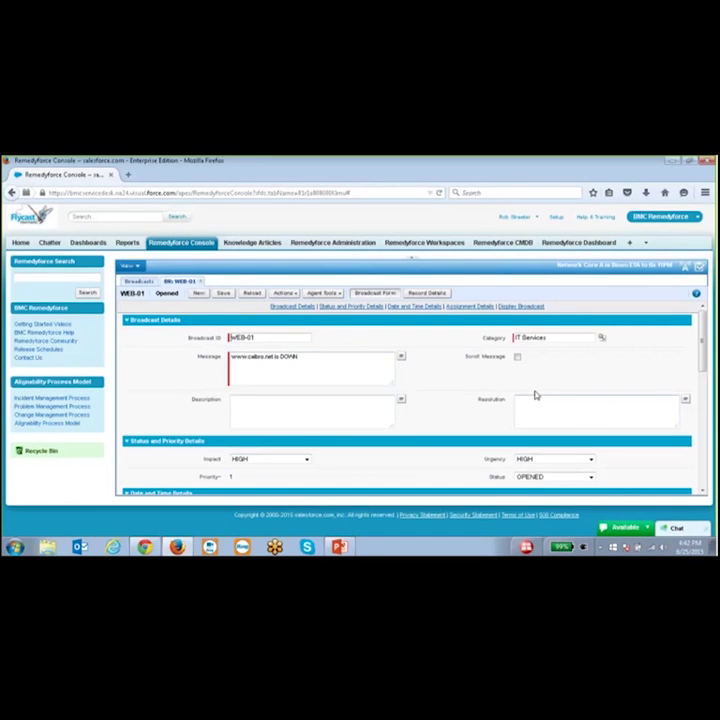
click(424, 294)
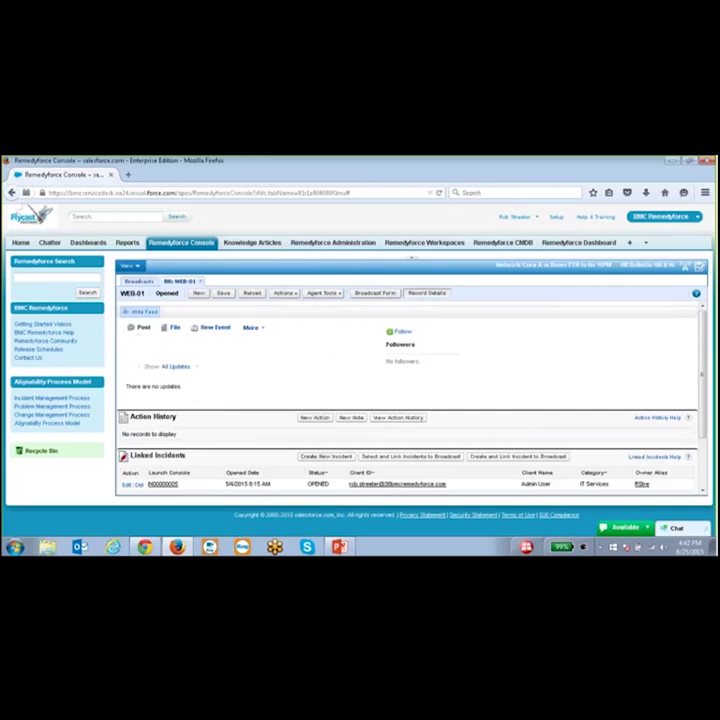
scroll(178, 331, down, 2)
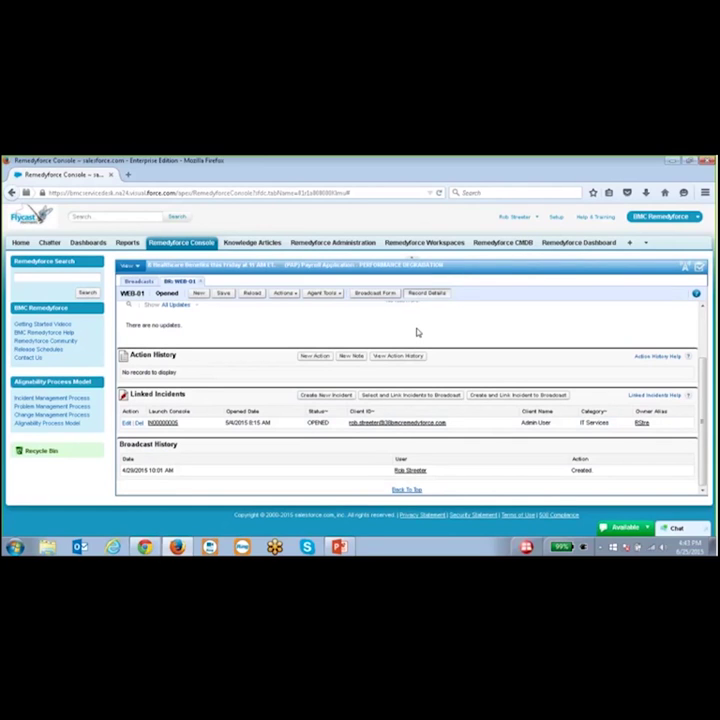
click(375, 294)
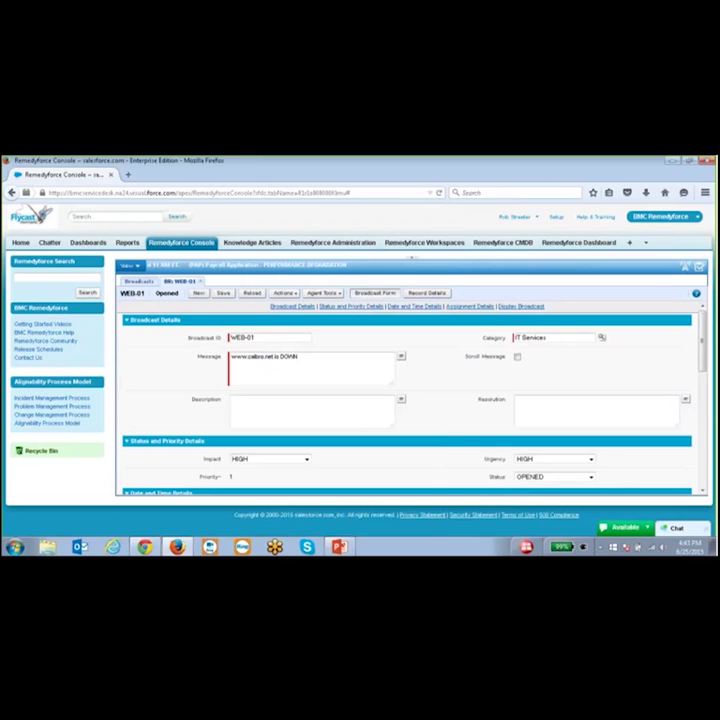
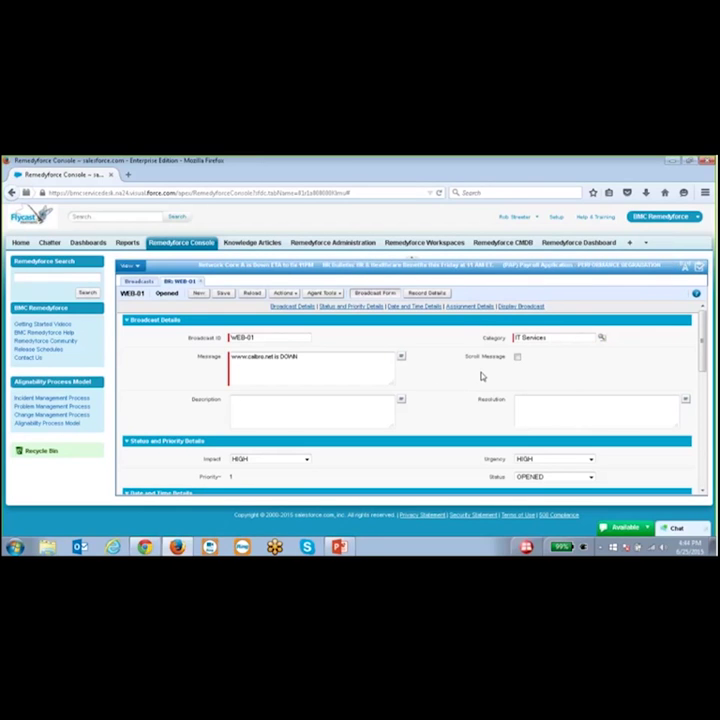
- Review broadcast WEB-01's linked incidents, then switch the console list to Incidents/Service Requests
click(427, 293)
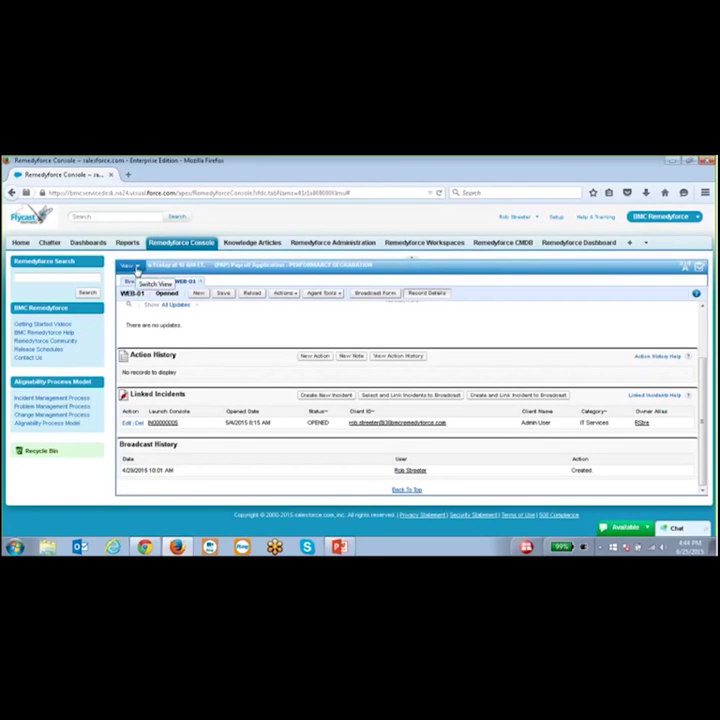
click(137, 270)
click(143, 283)
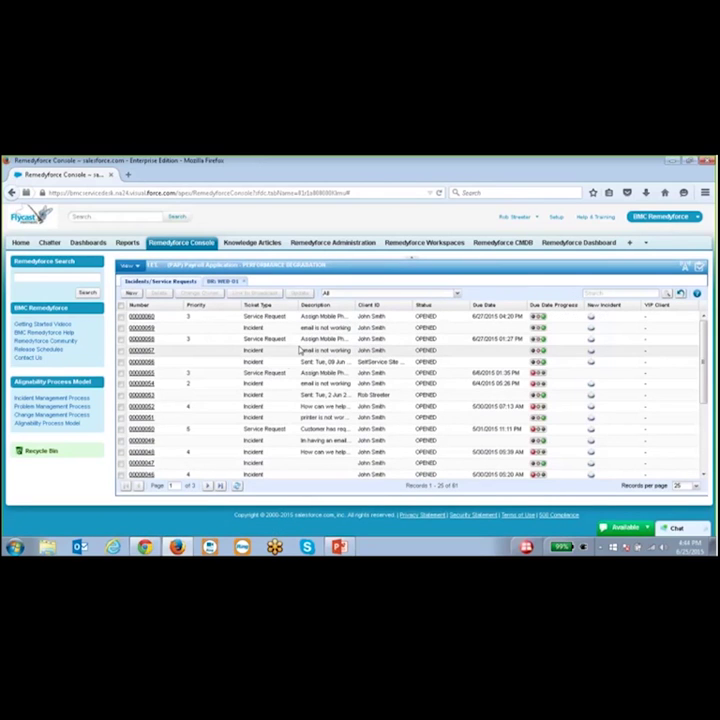
- Open incident IN00000059 and put the cursor in its empty Broadcast lookup field
click(141, 328)
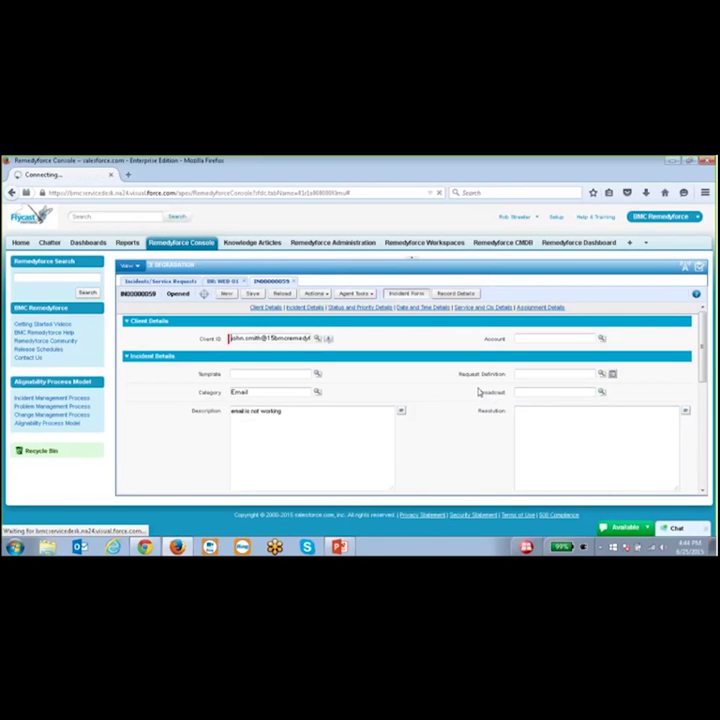
drag(477, 391, 625, 397)
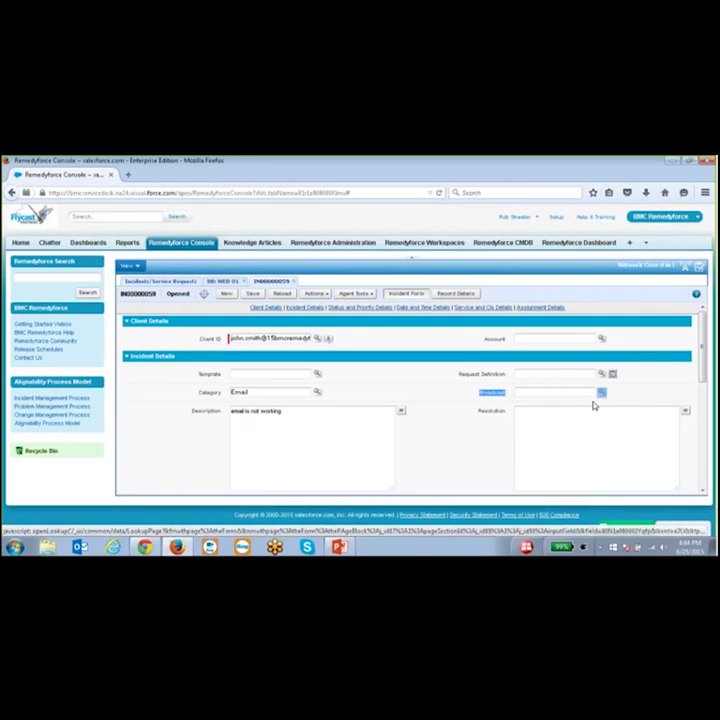
click(593, 402)
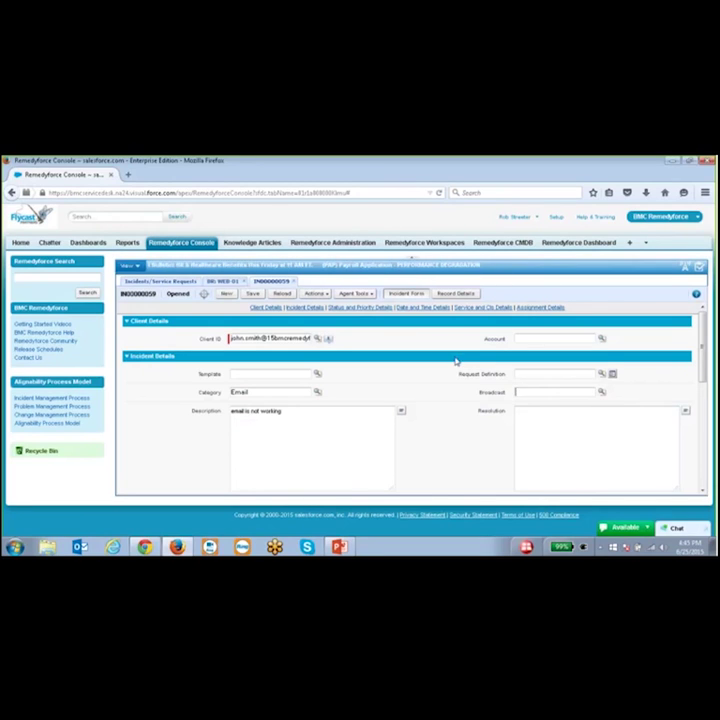
- In Remedyforce Administration, open Approval Processes under Manage Workflows and Other Processes
click(342, 245)
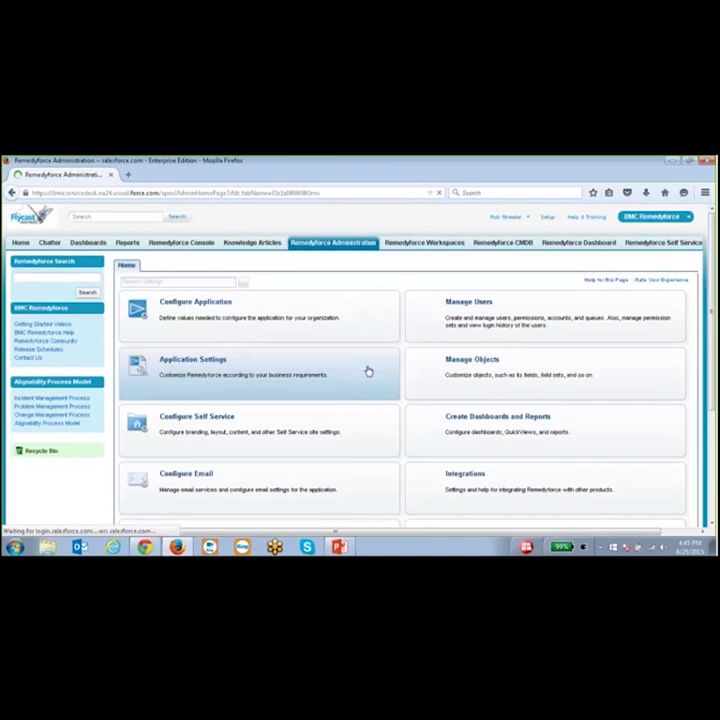
scroll(405, 352, down, 3)
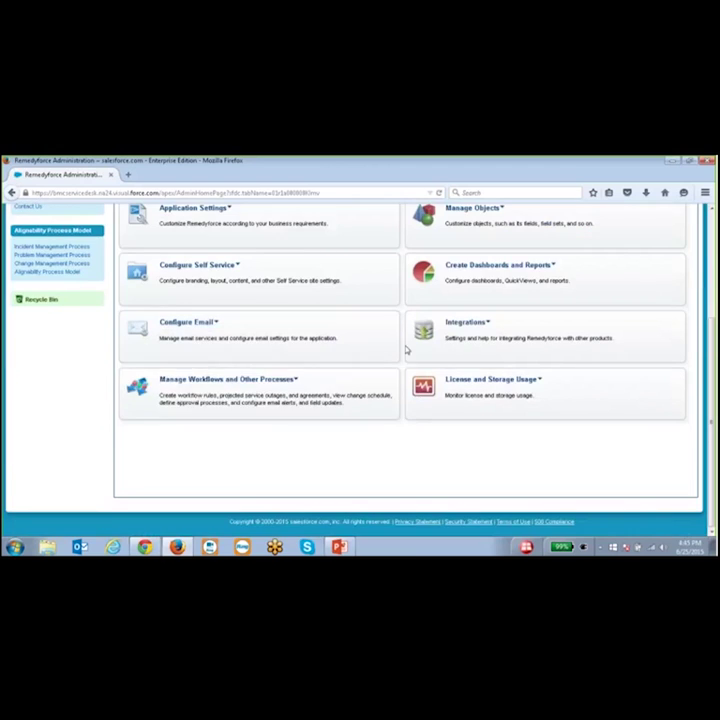
click(296, 380)
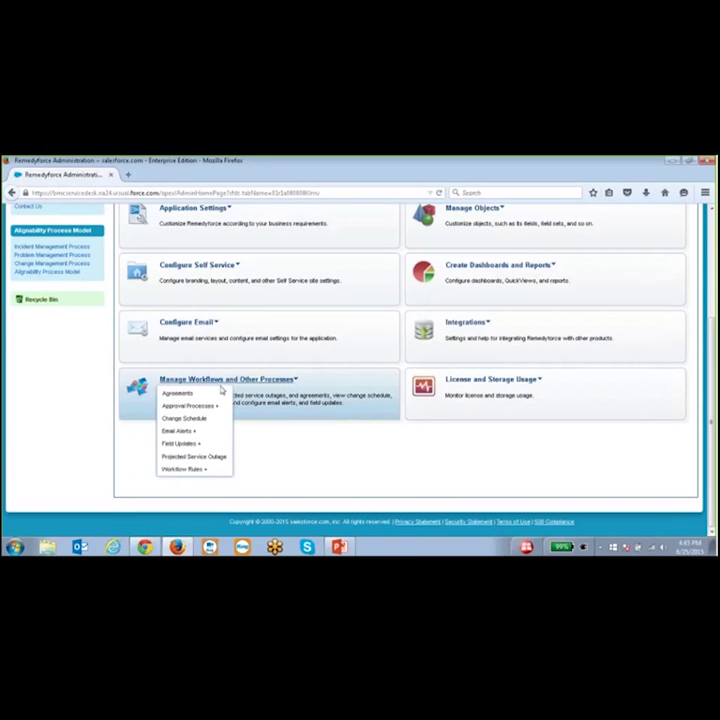
click(199, 408)
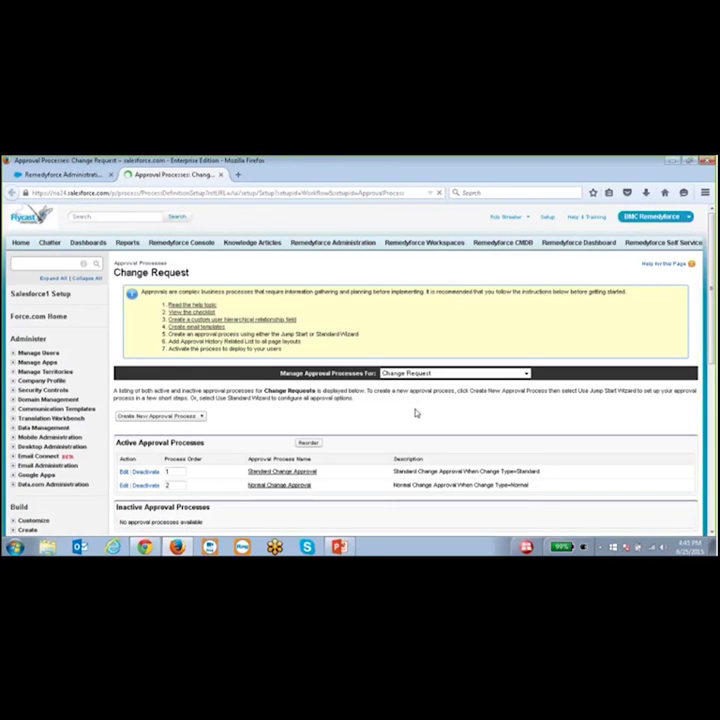
scroll(434, 403, down, 1)
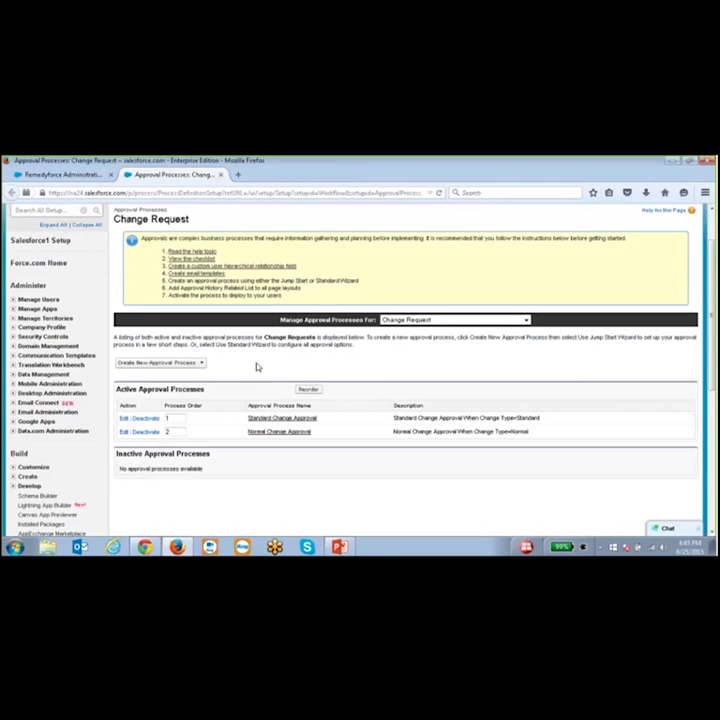
click(201, 364)
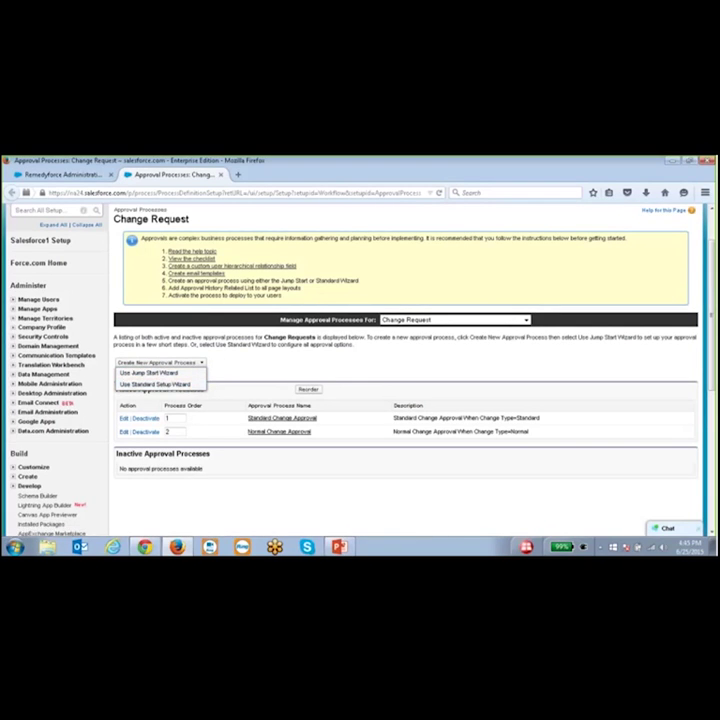
drag(326, 300, 165, 249)
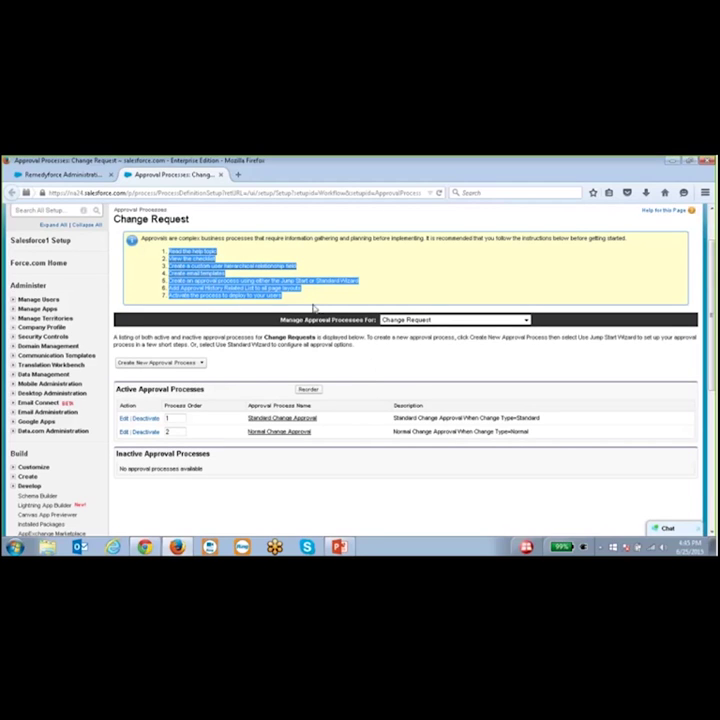
click(340, 300)
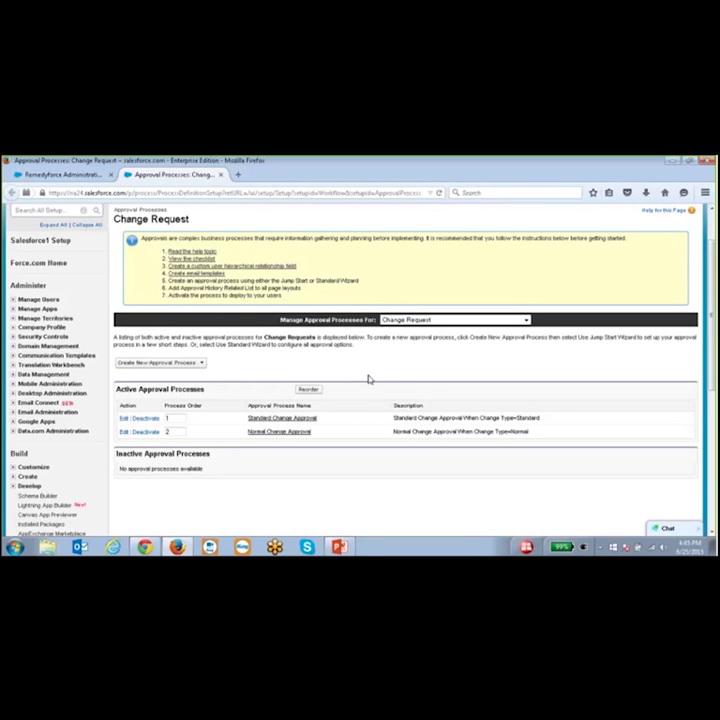